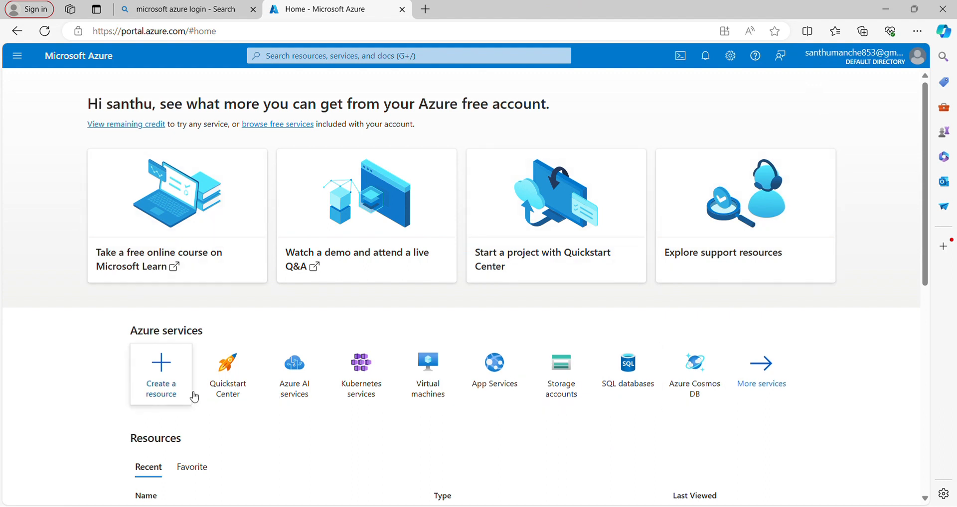
- Find the Microsoft Storage account service in the marketplace and start creating a storage account
left_click(166, 383)
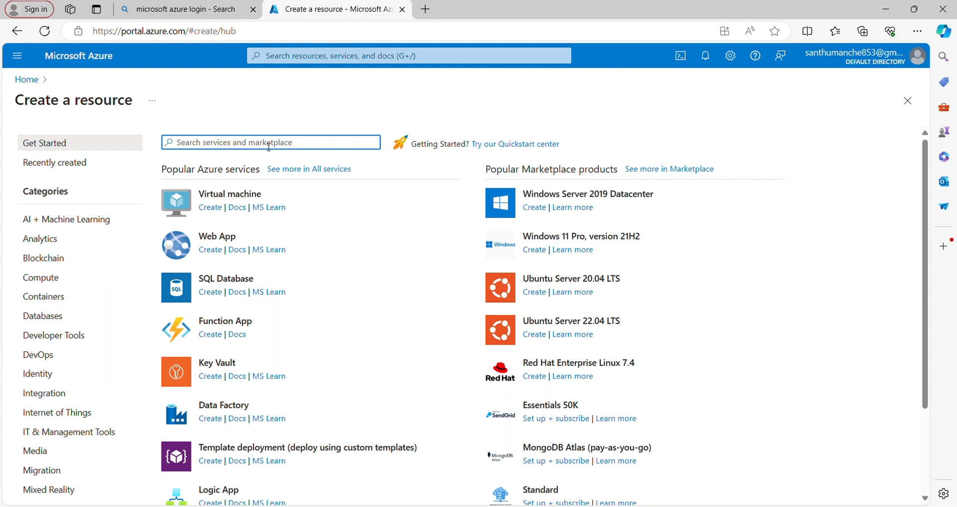
type("stor")
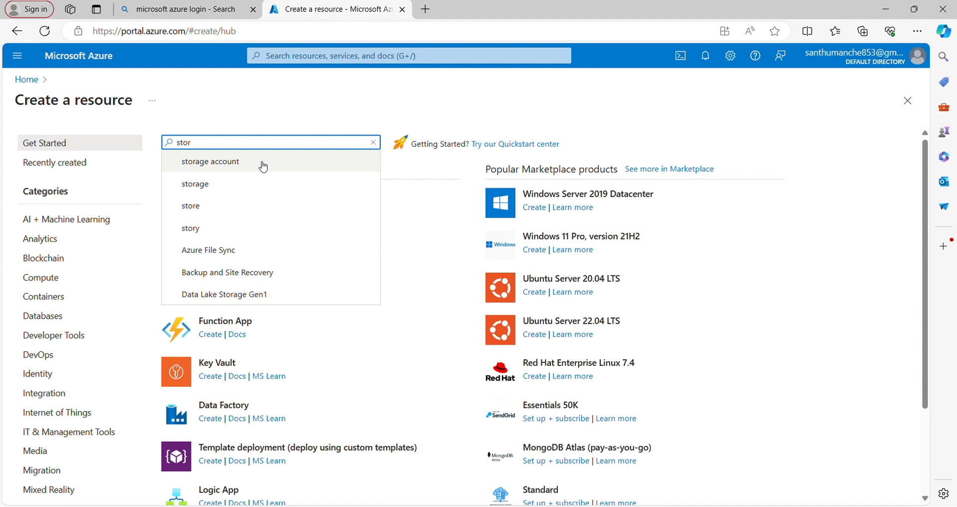
left_click(262, 164)
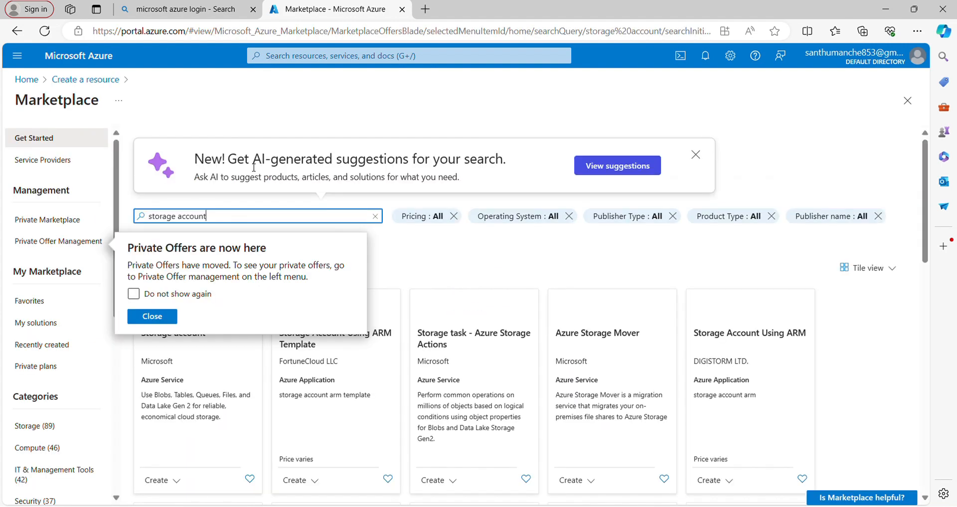
left_click(145, 317)
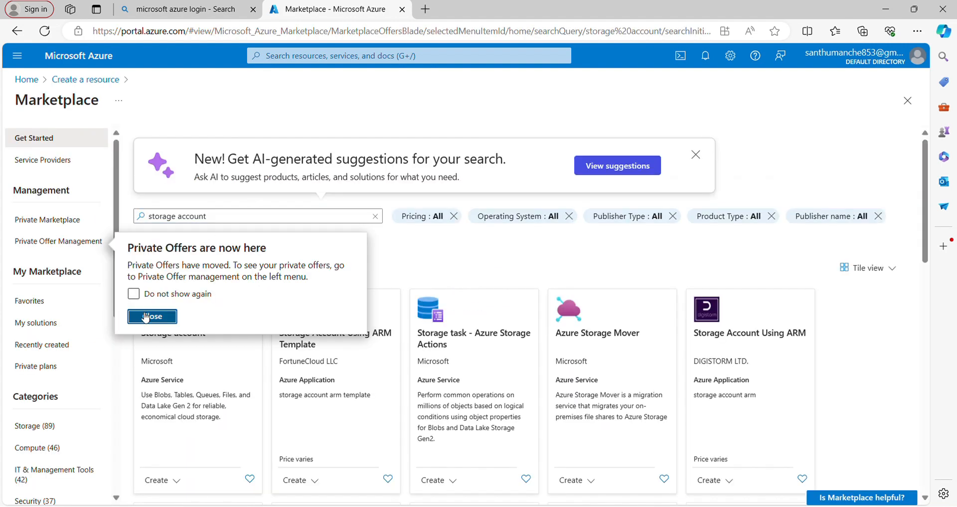
left_click(168, 331)
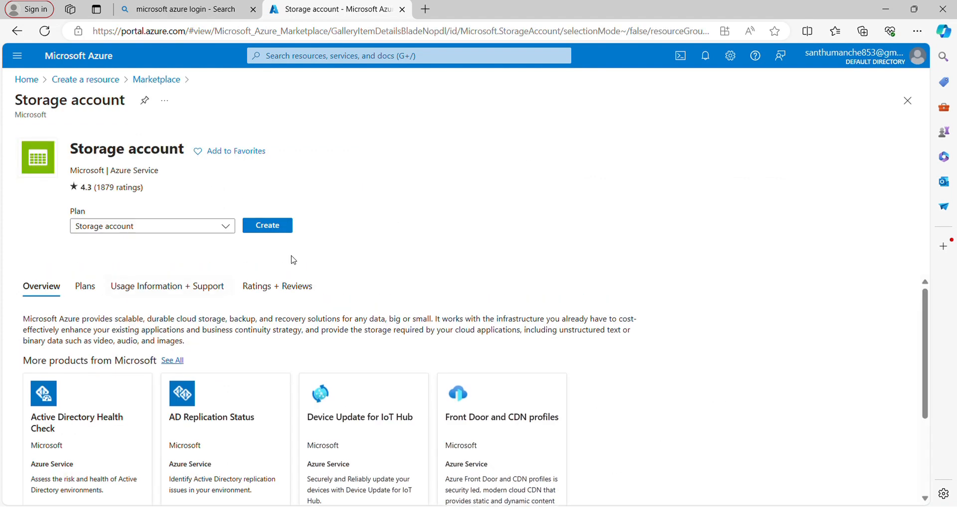
left_click(282, 230)
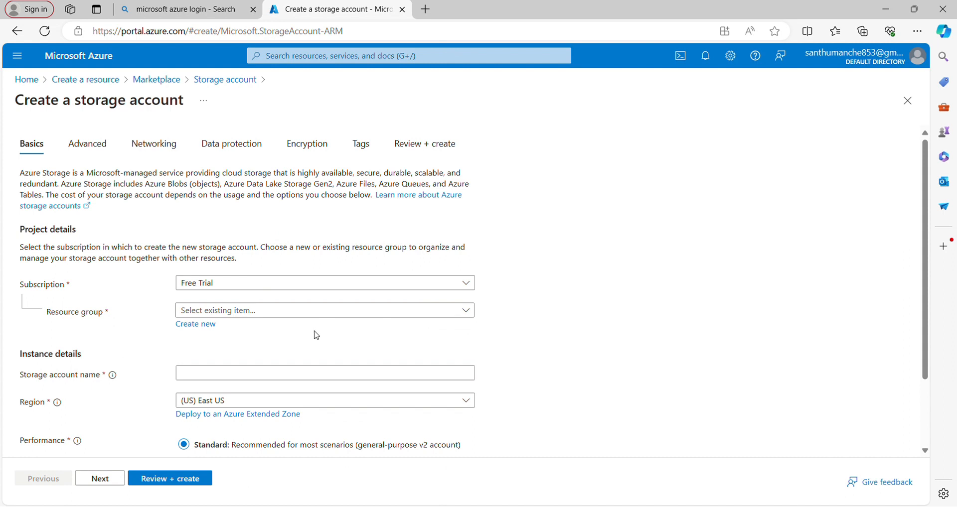
- Select the Free Trial subscription and create a new resource group named eduhubrg for the storage account
scroll(315, 335, "down", 1)
scroll(315, 335, "down", 1)
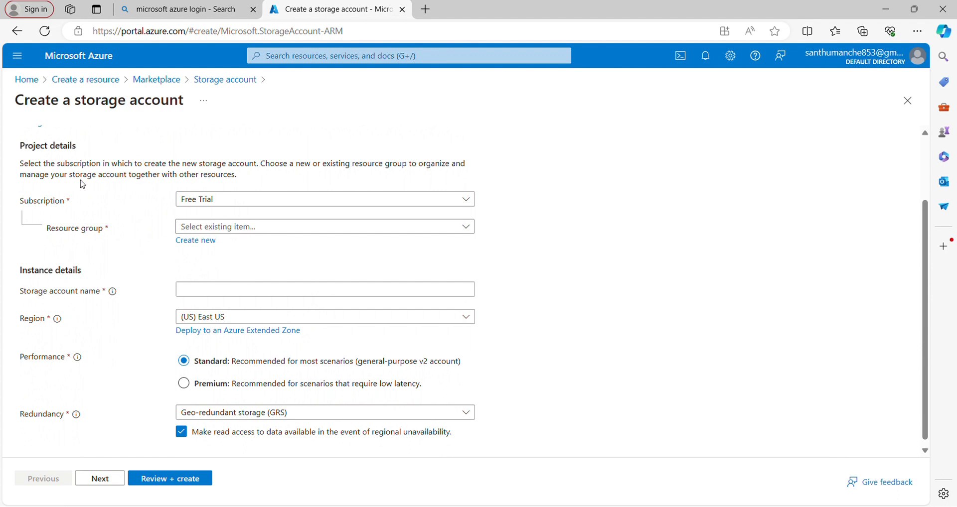
left_click(282, 202)
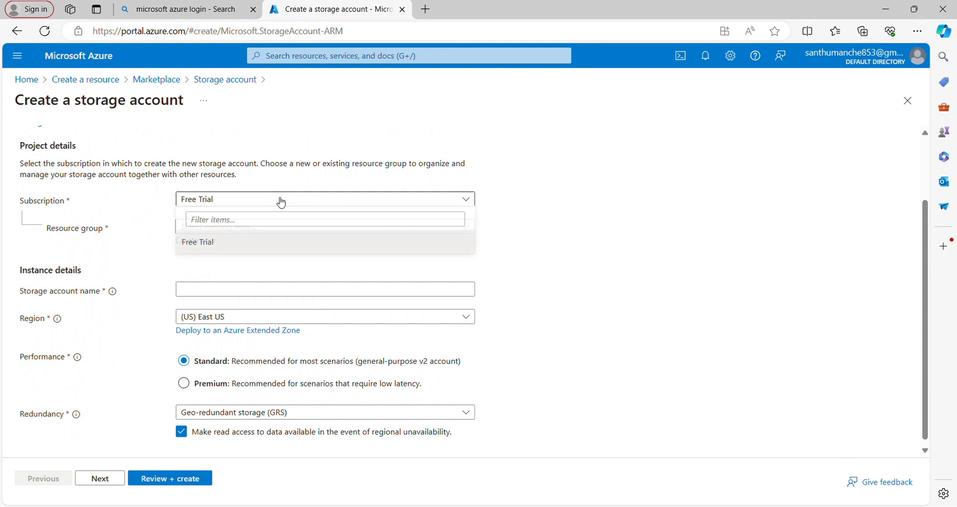
left_click(236, 241)
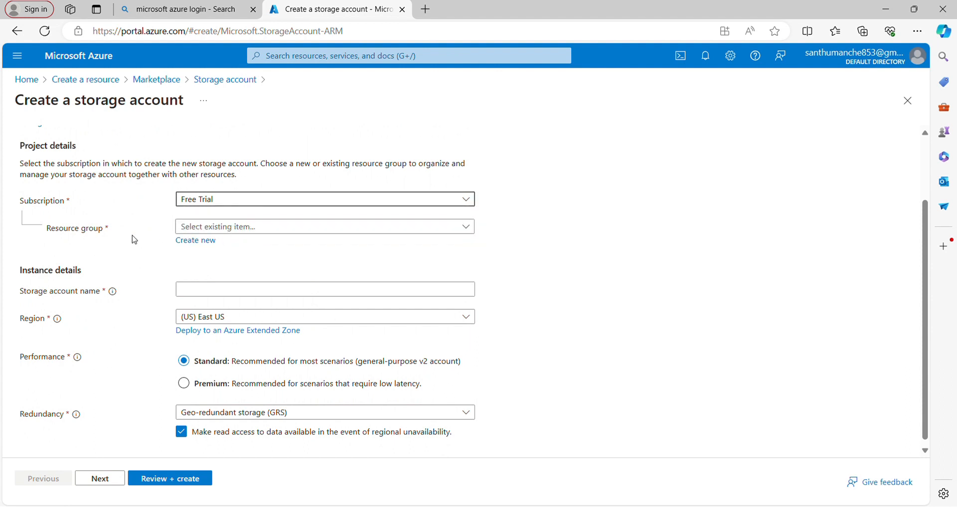
left_click(194, 241)
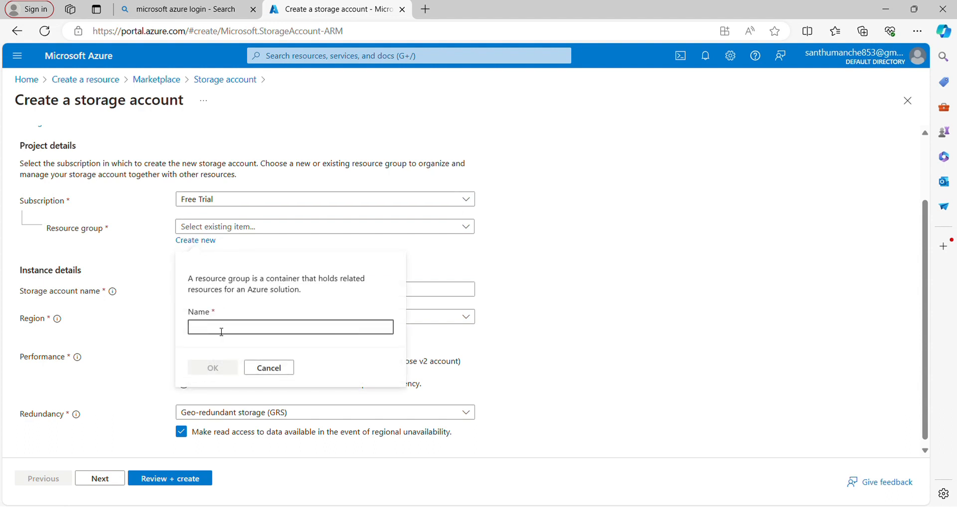
type("edu")
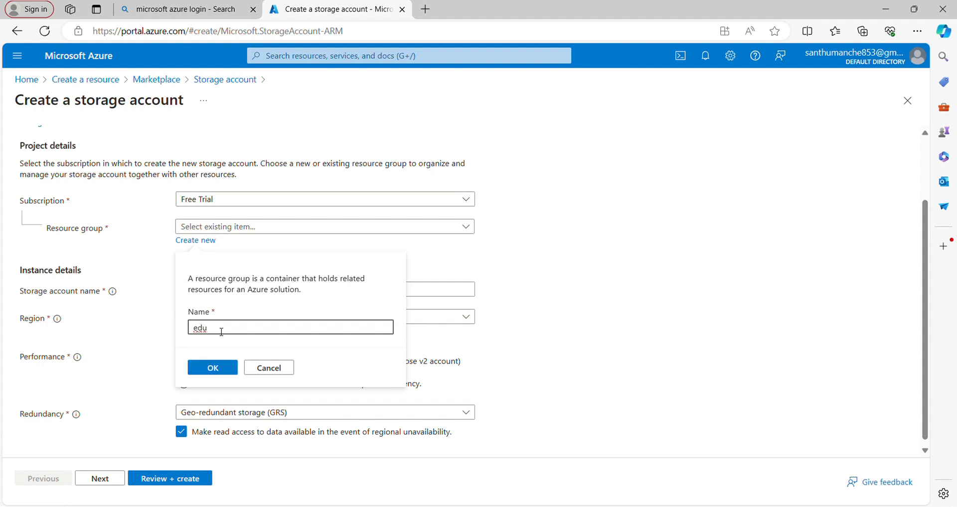
type("hubrg")
left_click(222, 375)
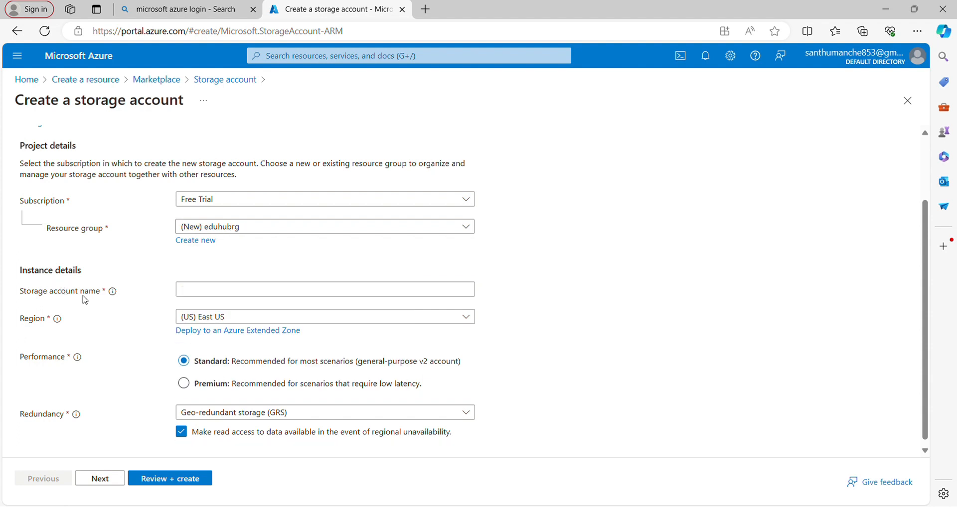
- Name the storage account eduhubstorageaccount and select (US) East US as its region
left_click(197, 296)
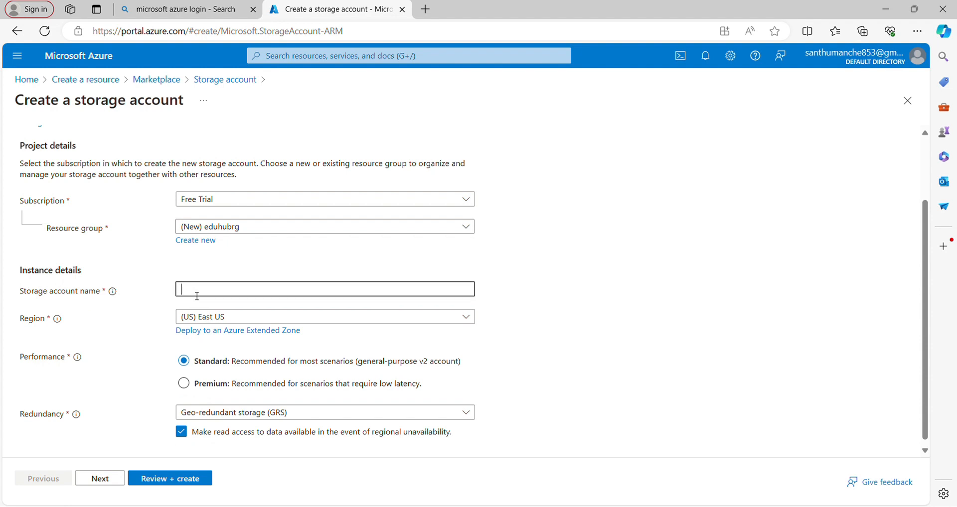
type("eduhub")
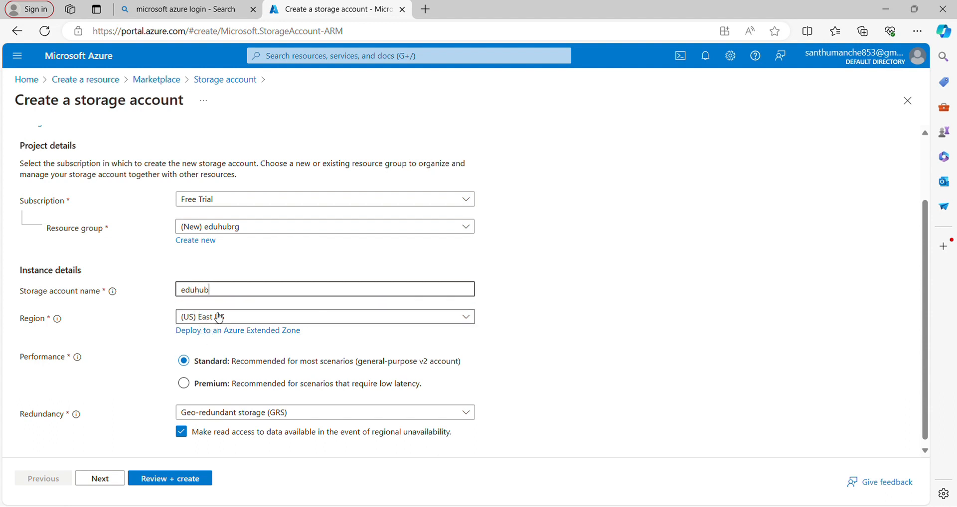
type("stor")
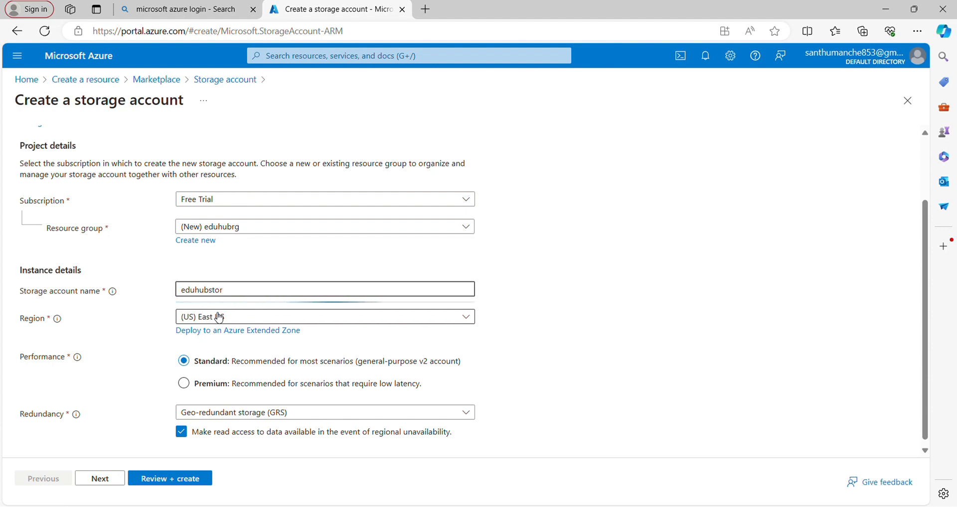
type("age")
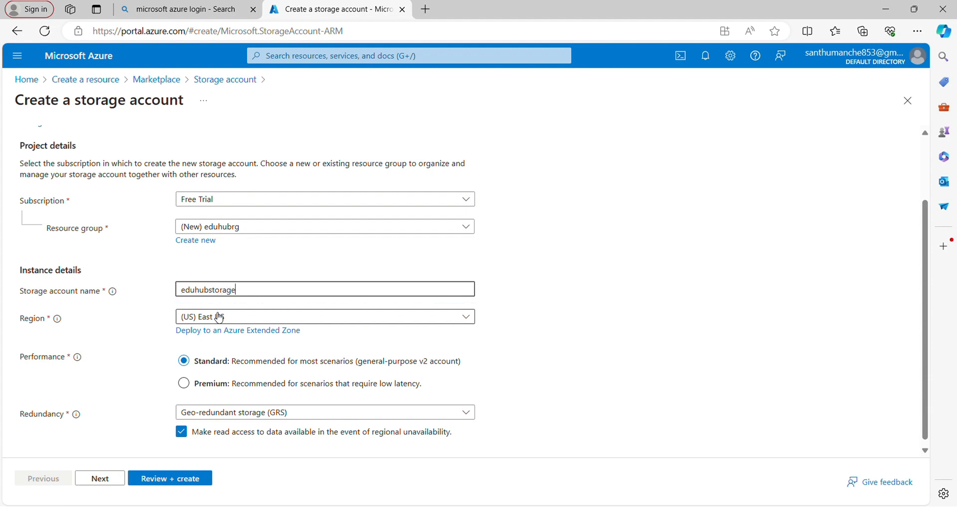
type("account")
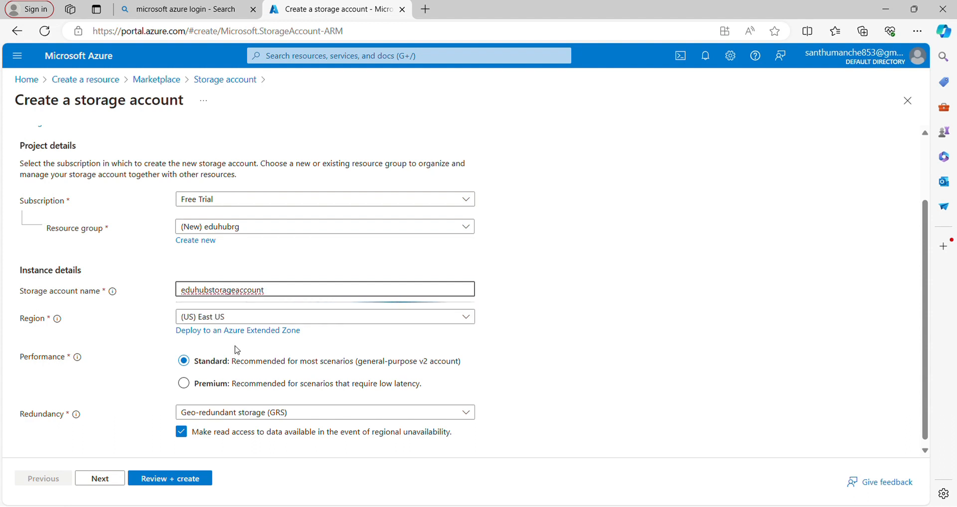
left_click(245, 322)
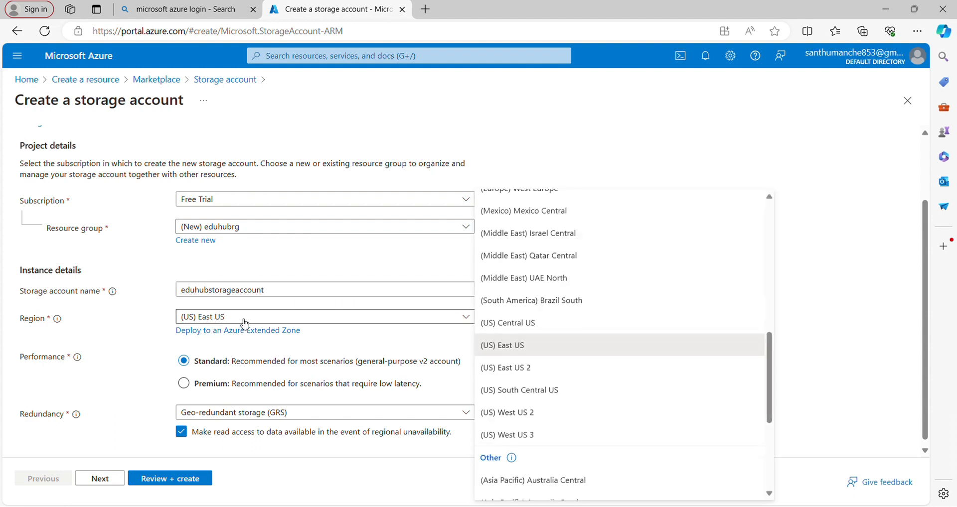
left_click(496, 348)
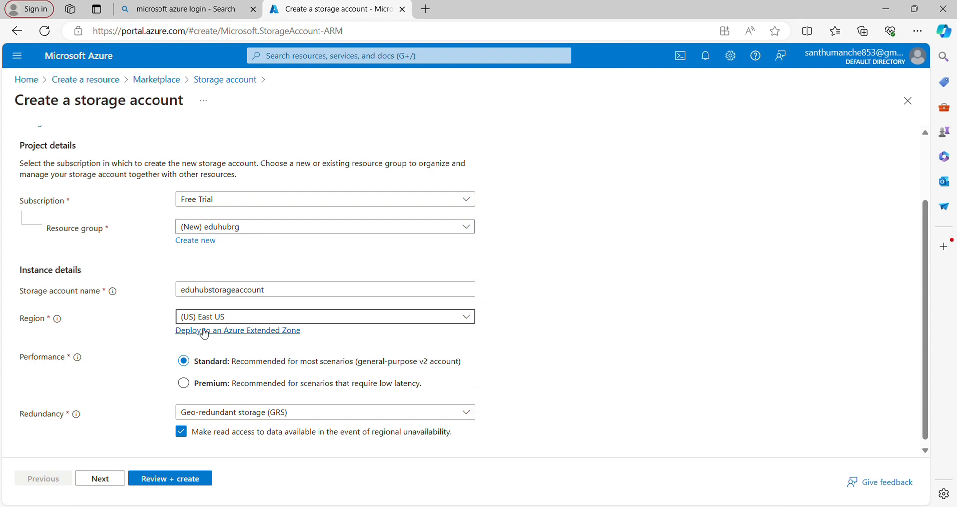
- Proceed to the advanced settings and allow cross-tenant replication for blob storage
scroll(237, 350, "down", 1)
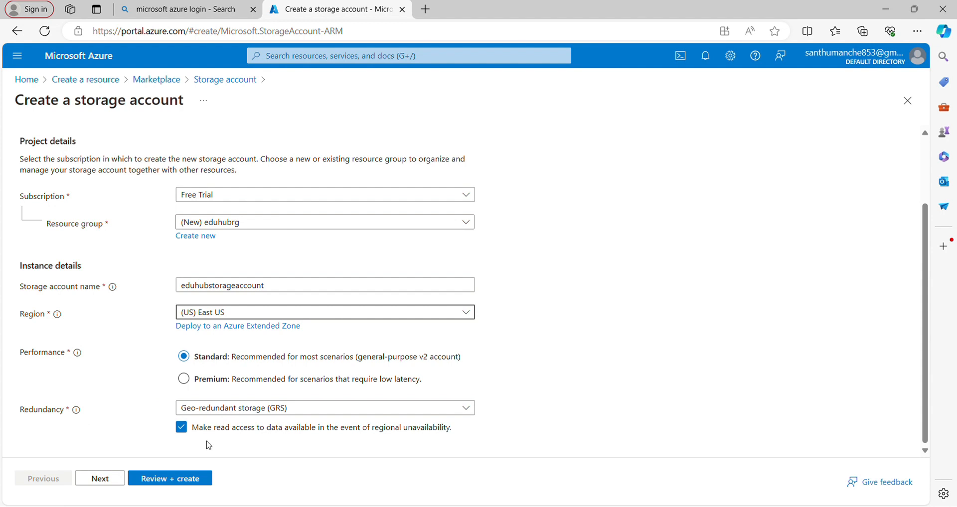
left_click(116, 482)
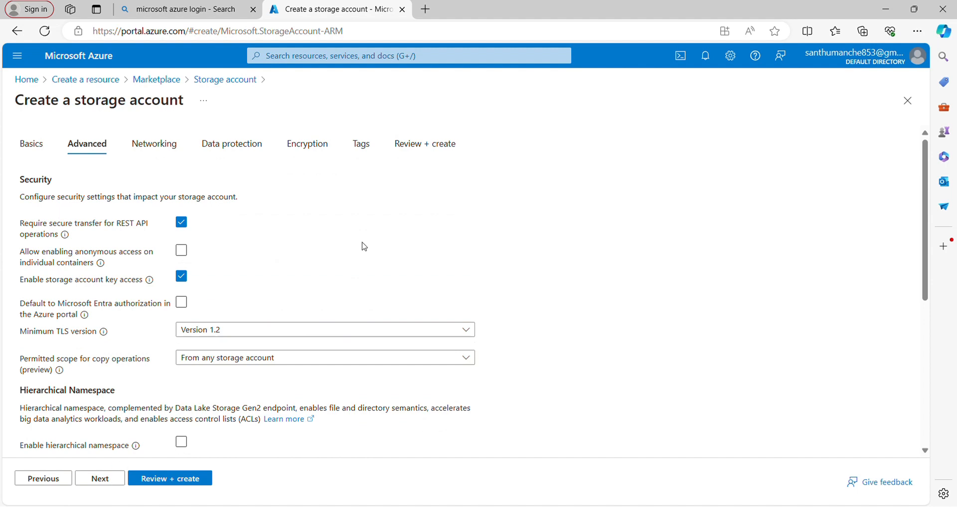
scroll(364, 247, "down", 3)
scroll(364, 246, "down", 3)
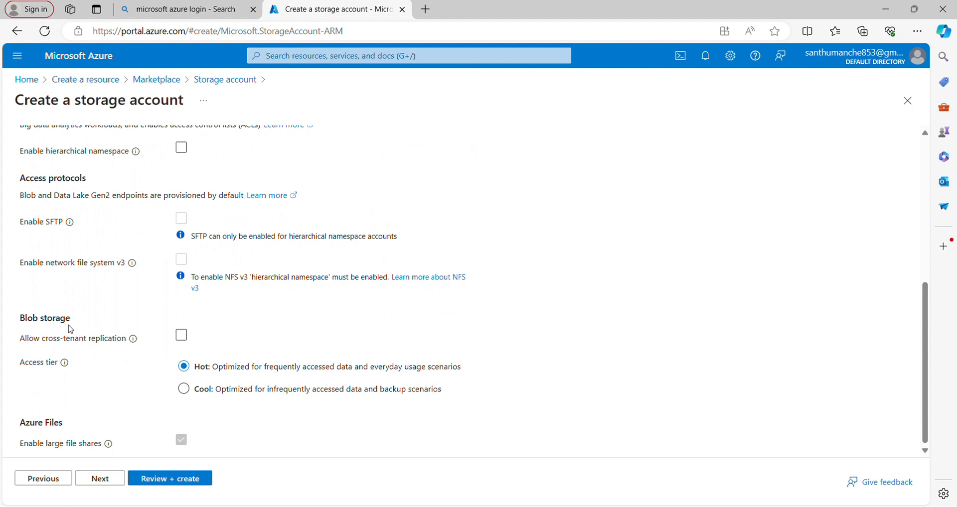
left_click(182, 337)
scroll(164, 356, "down", 1)
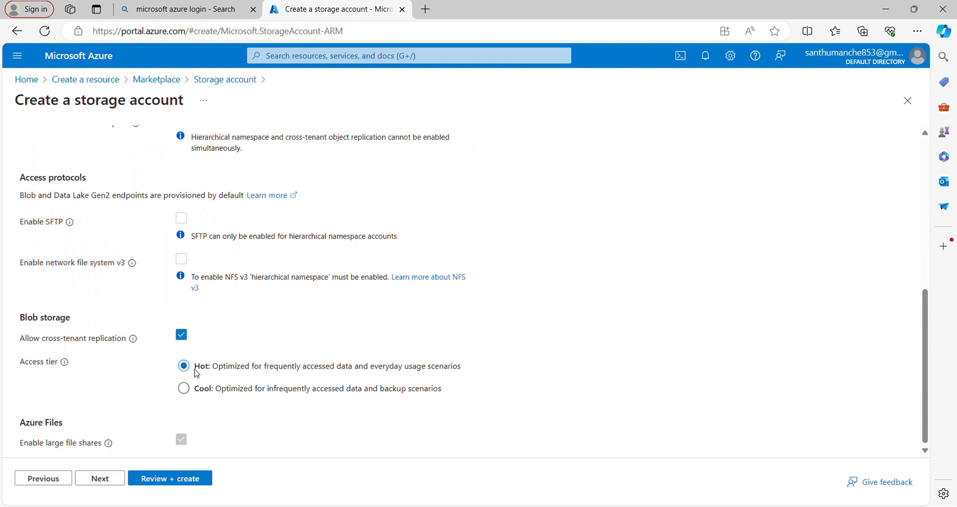
- Review the storage account's configuration summary and create the account
left_click(170, 479)
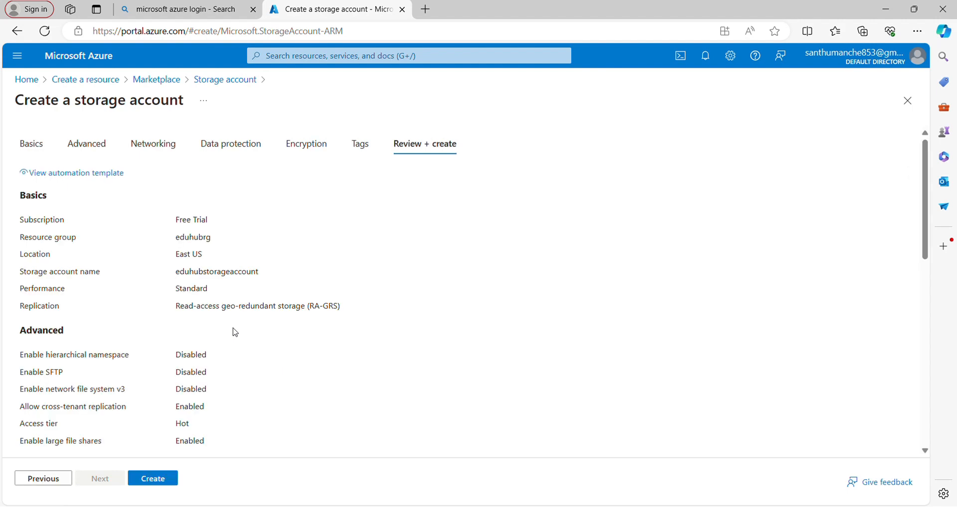
scroll(229, 330, "down", 5)
scroll(229, 330, "down", 4)
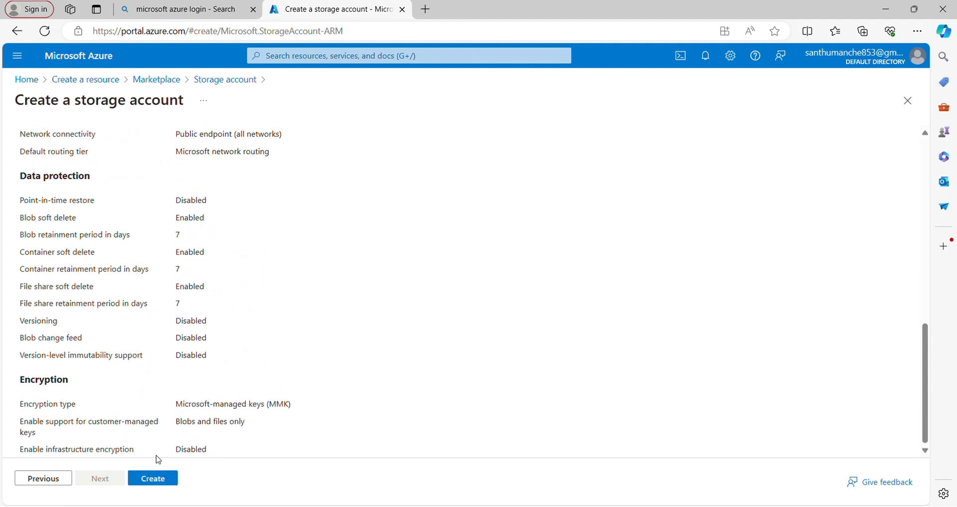
left_click(162, 481)
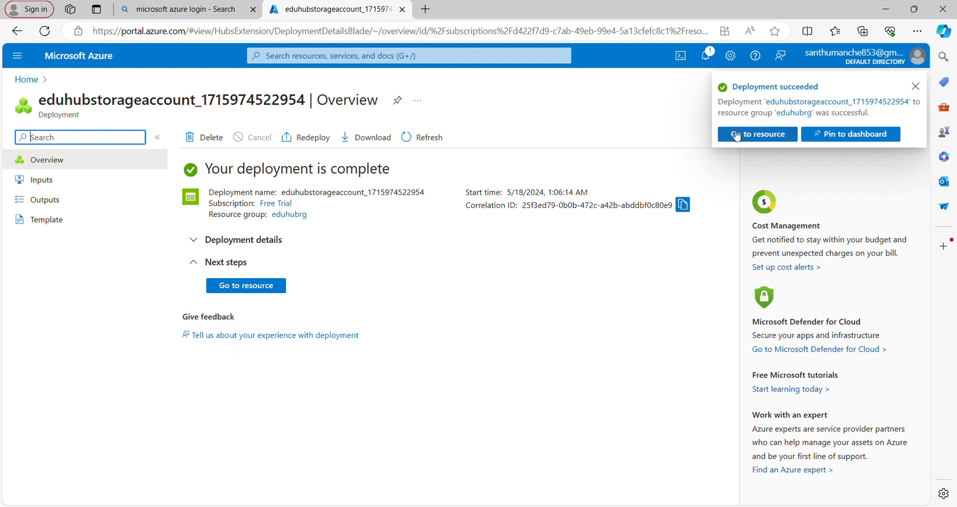
- Go to the deployed storage account and open its Static website settings
left_click(268, 291)
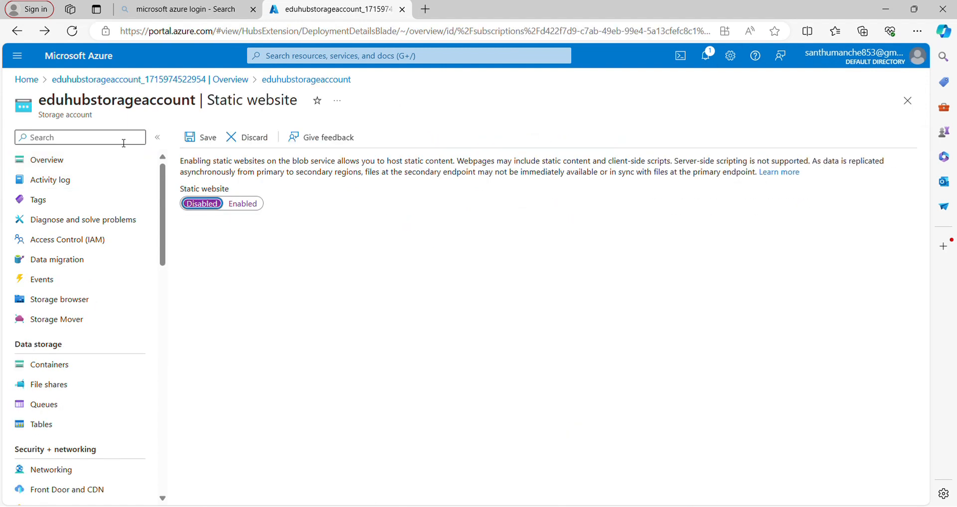
left_click(124, 142)
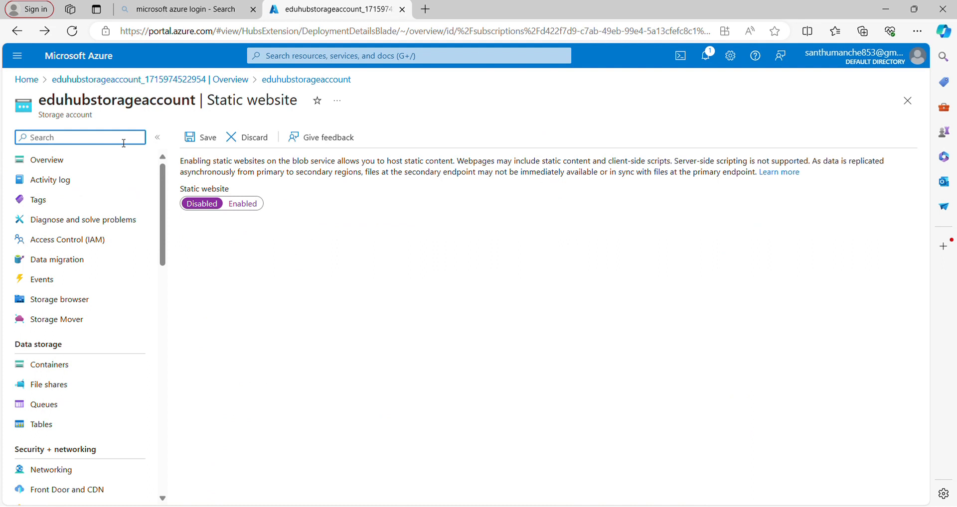
type("stt")
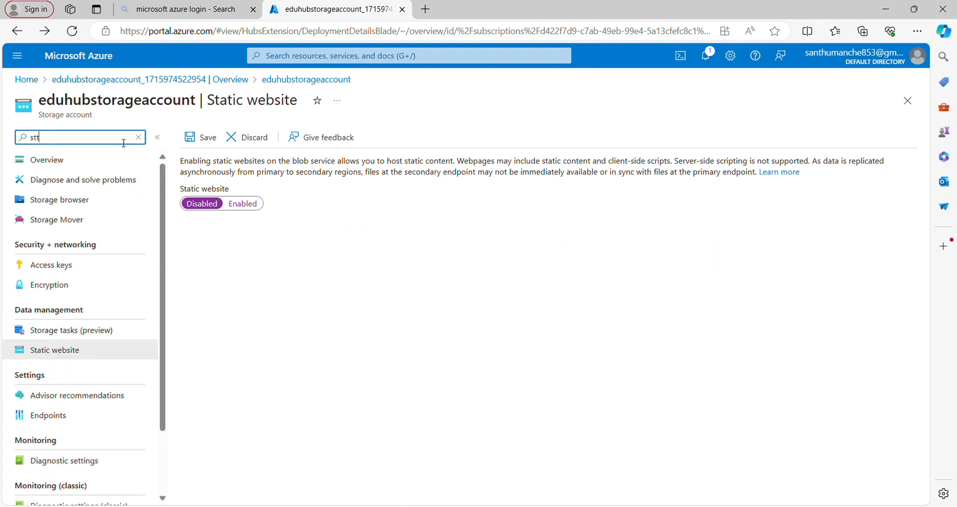
key("BackSpace")
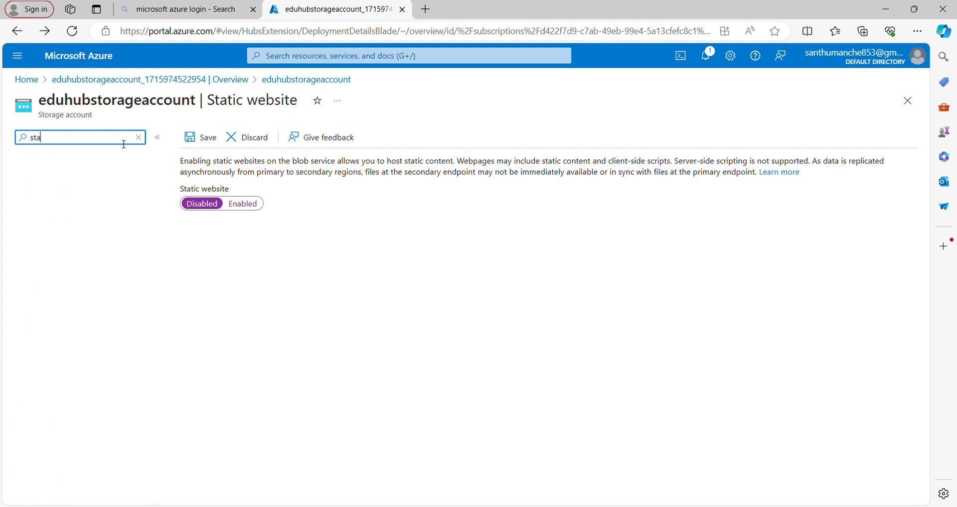
type("a")
left_click(91, 209)
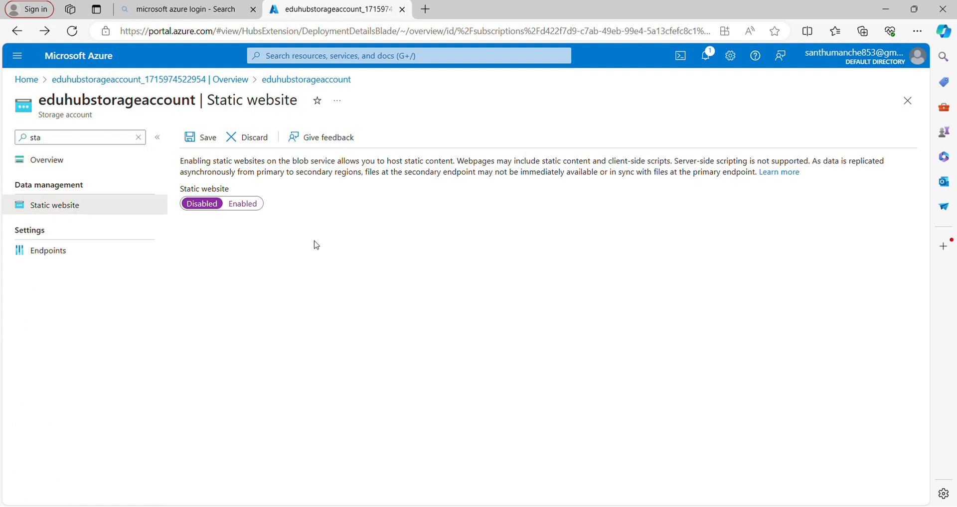
- Enable static website hosting with index.html as the index document and 404 as the error document path, and save the settings
left_click(243, 204)
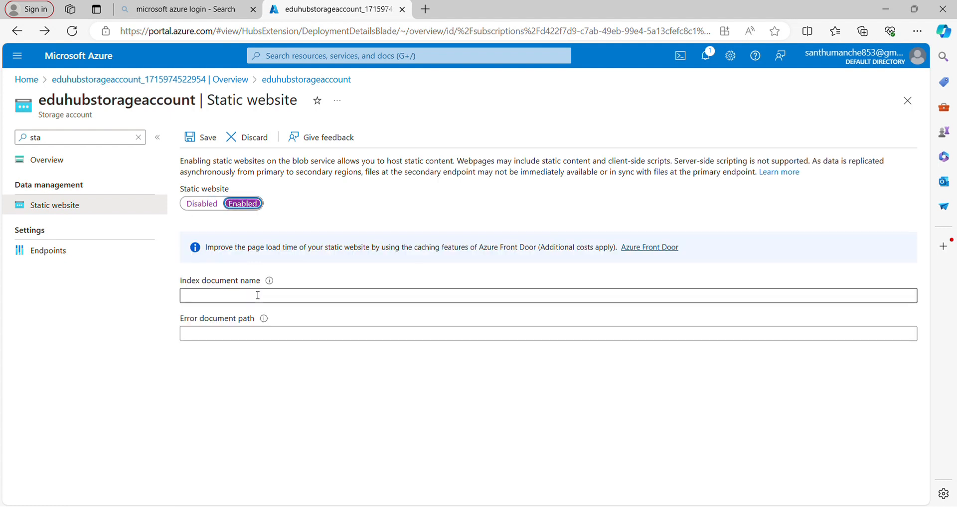
left_click(258, 295)
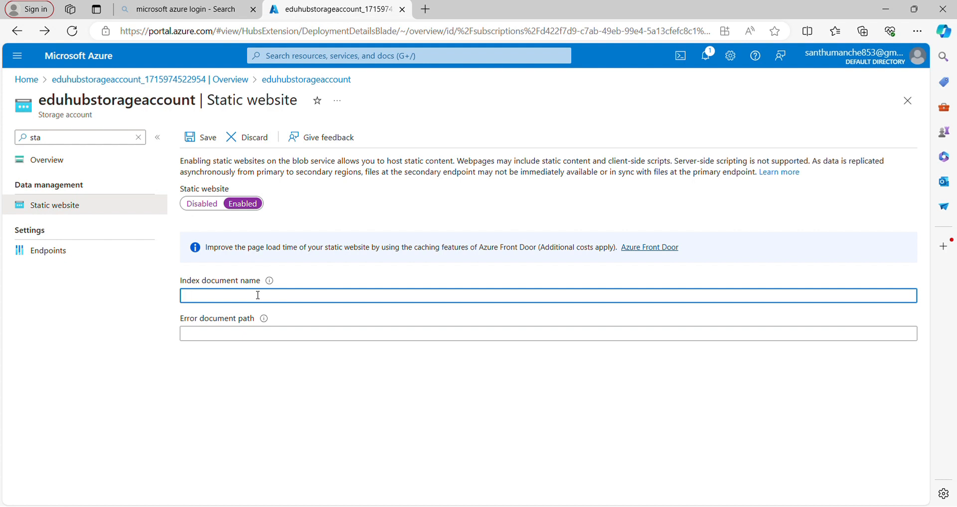
type("index.html")
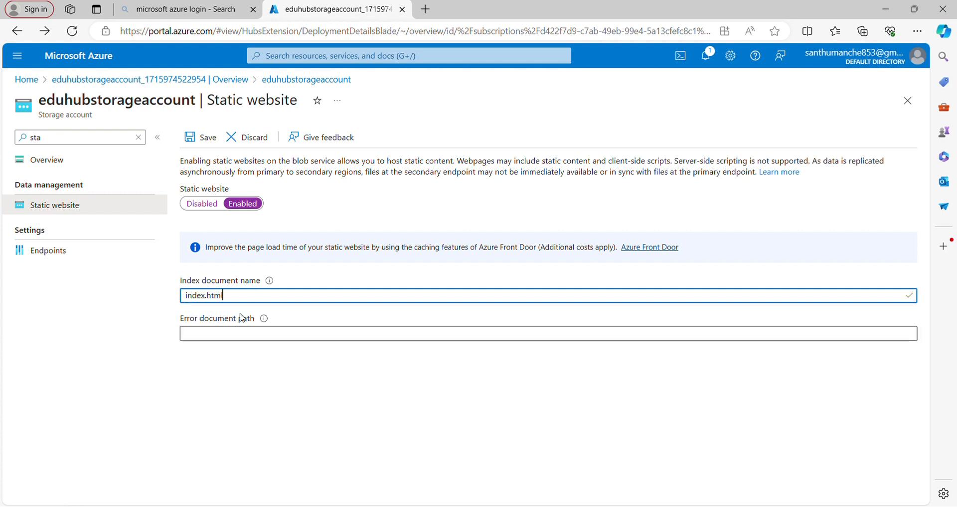
left_click(238, 339)
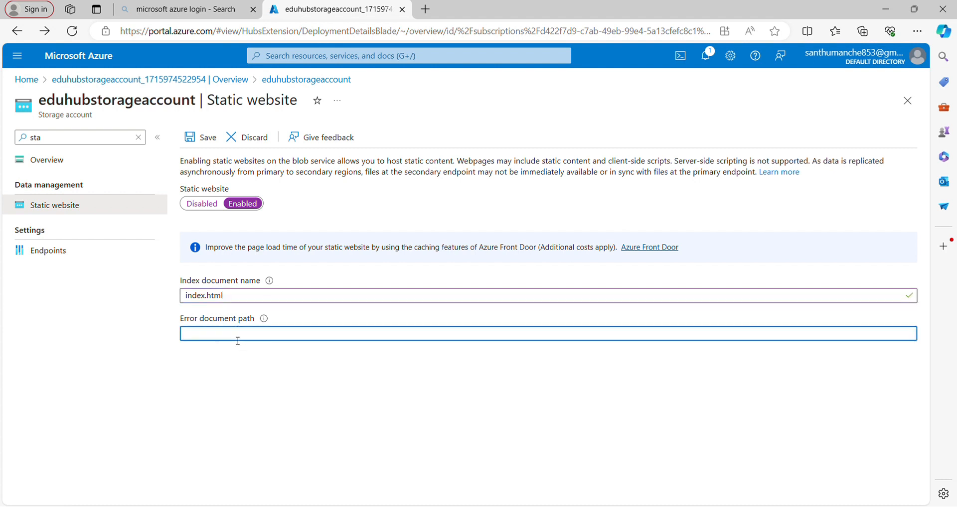
type("404")
left_click(217, 144)
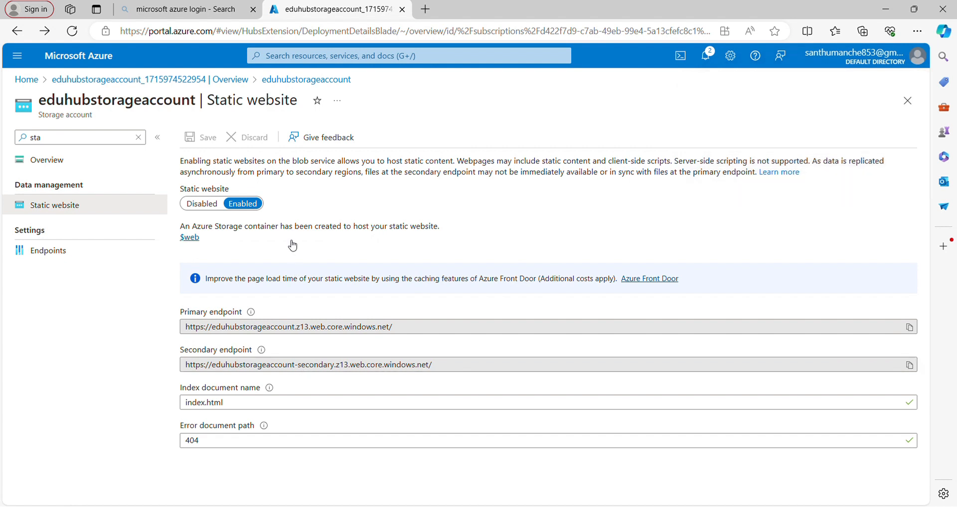
- Find the storage account's containers and open the $web container
left_click(138, 138)
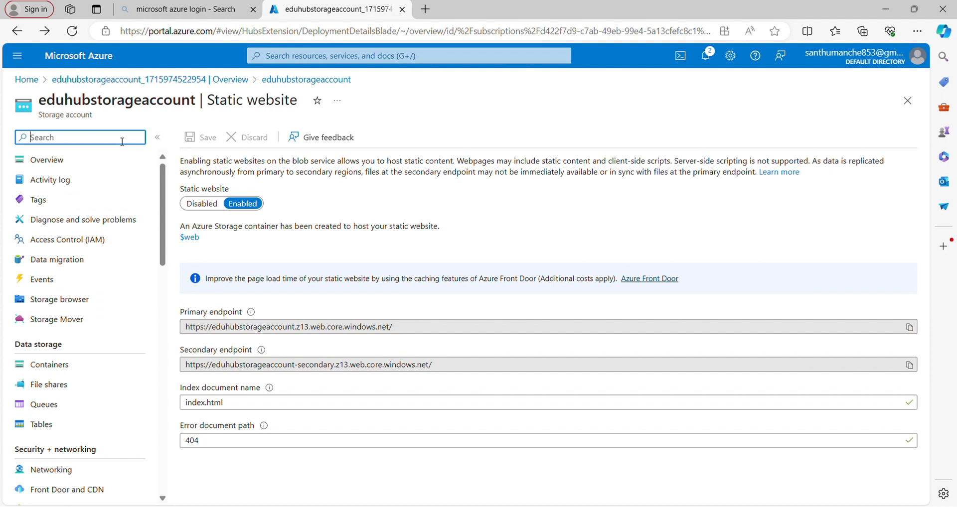
type("cont")
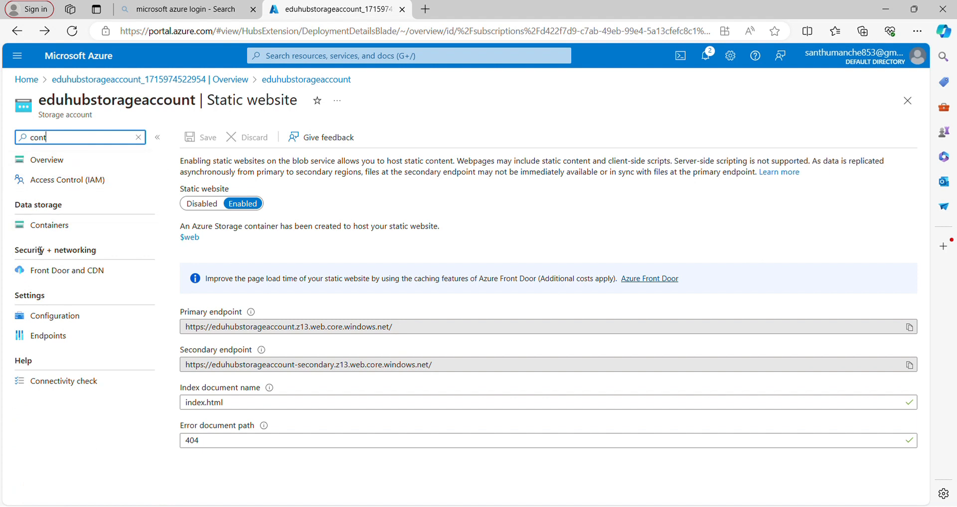
left_click(57, 232)
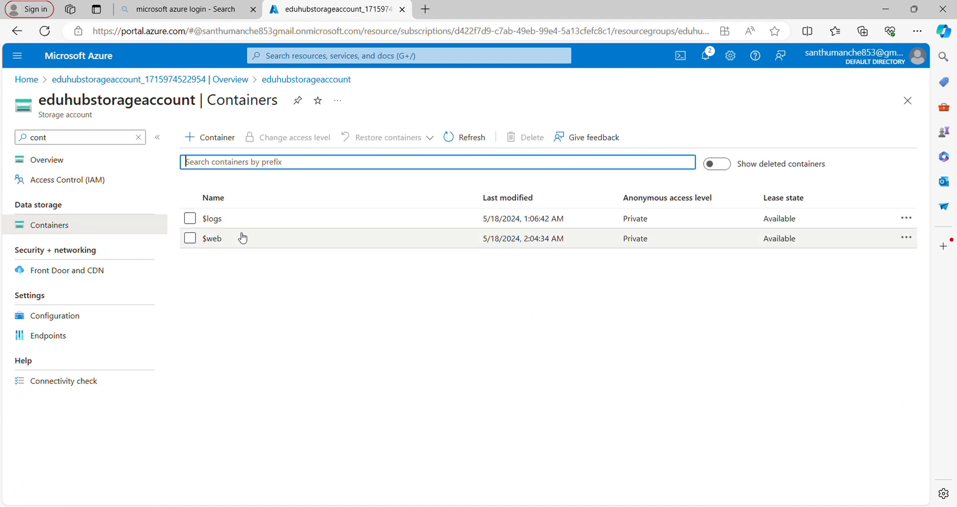
left_click(242, 238)
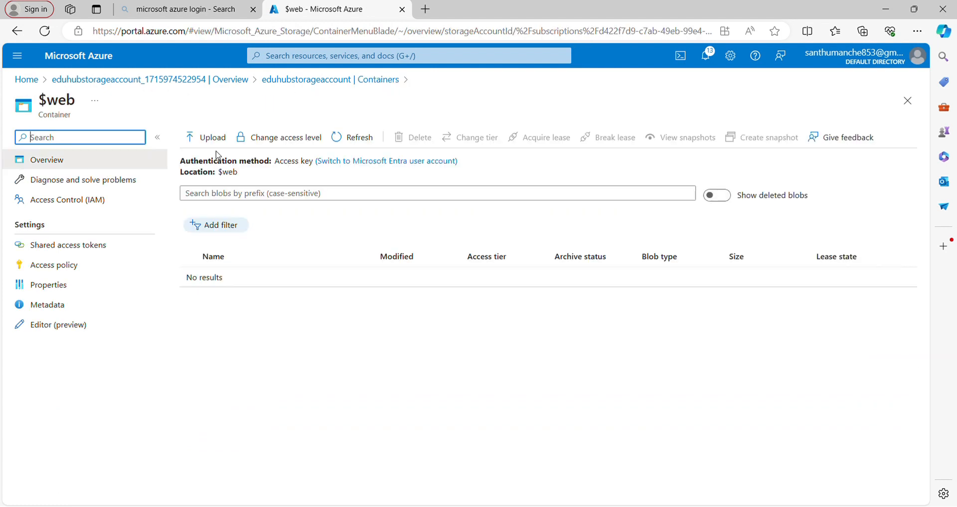
- Upload the 44 website files, including about.css, about.html and AI.jpeg, to the $web container with overwriting of existing files enabled
left_click(216, 142)
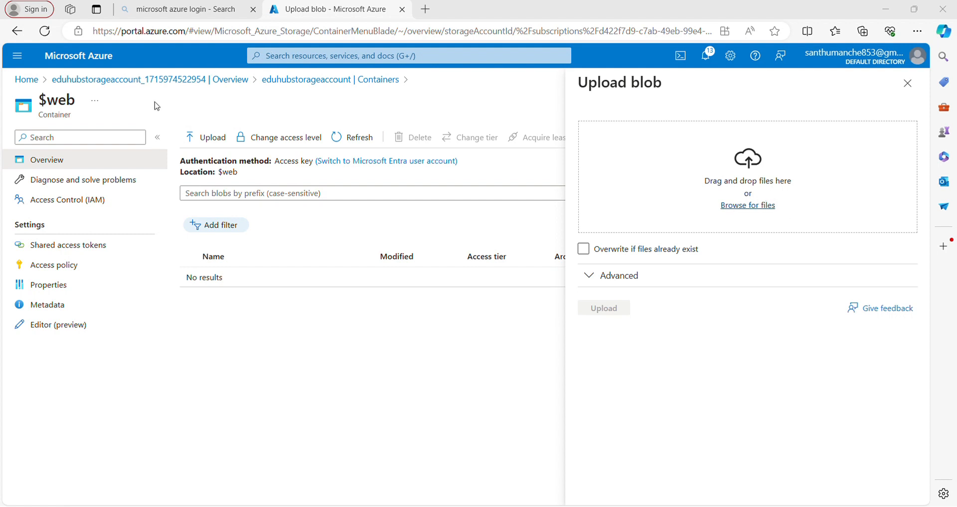
left_click(606, 251)
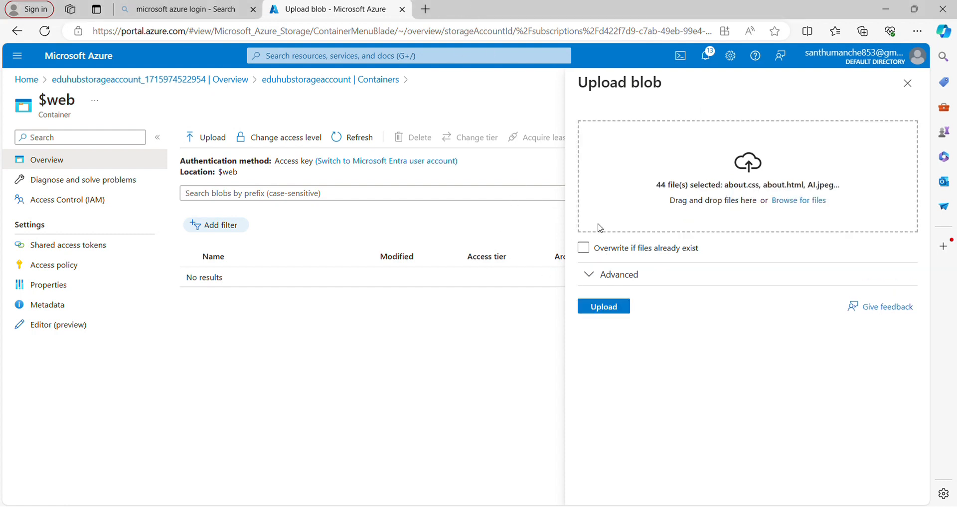
left_click(585, 250)
left_click(587, 251)
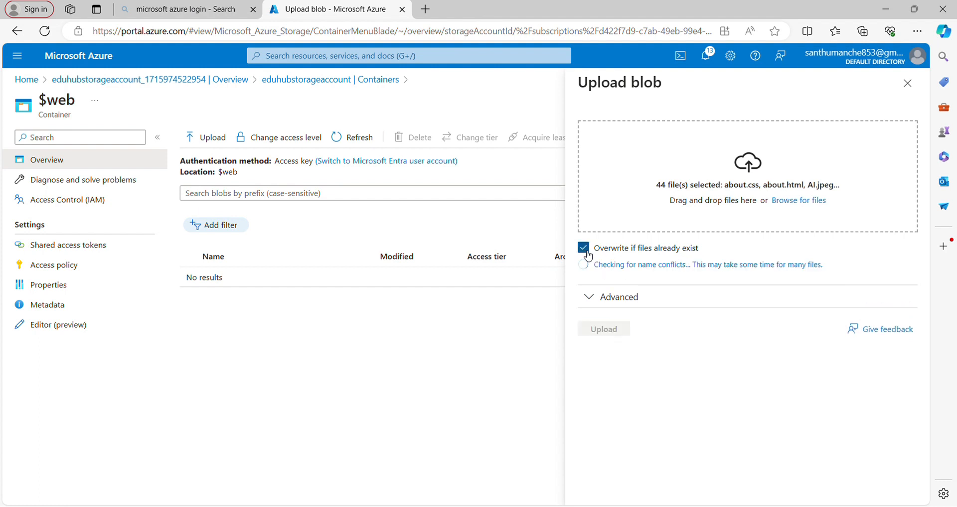
left_click(600, 305)
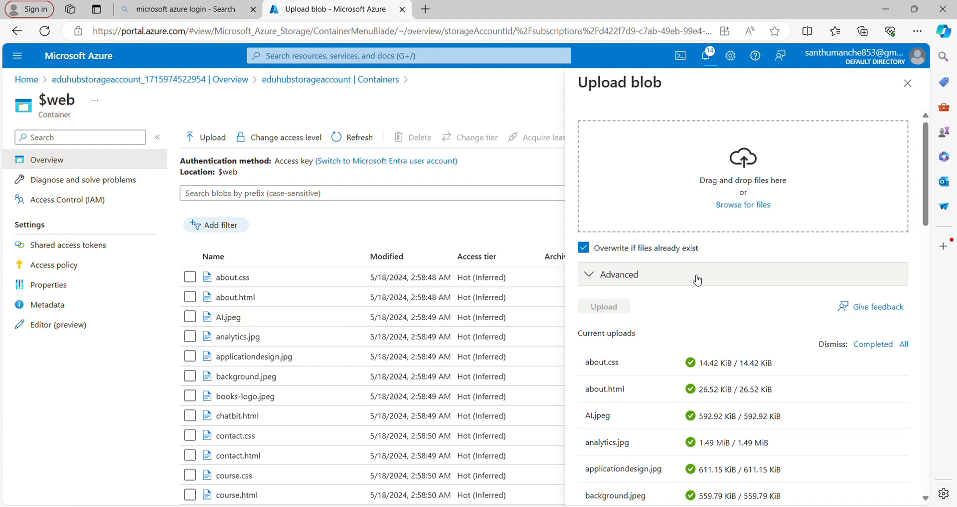
scroll(696, 280, "down", 7)
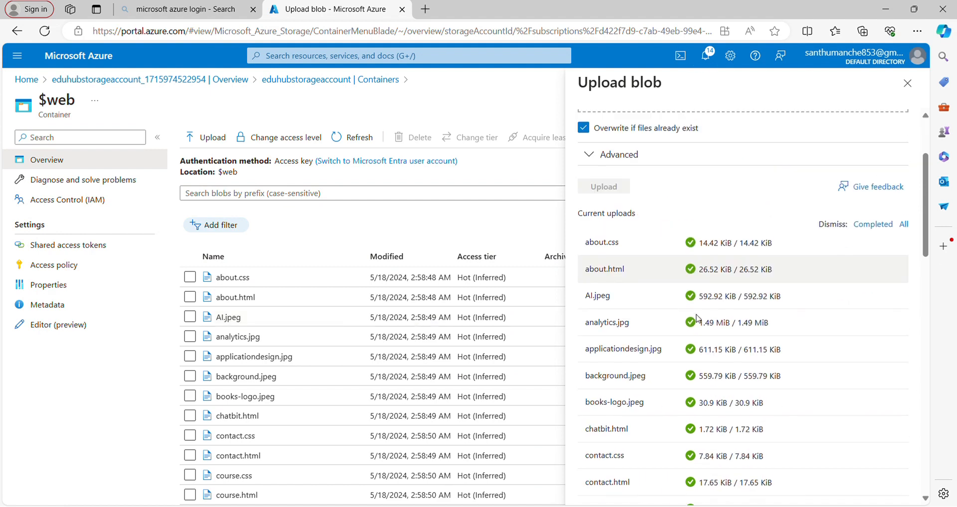
scroll(698, 318, "down", 10)
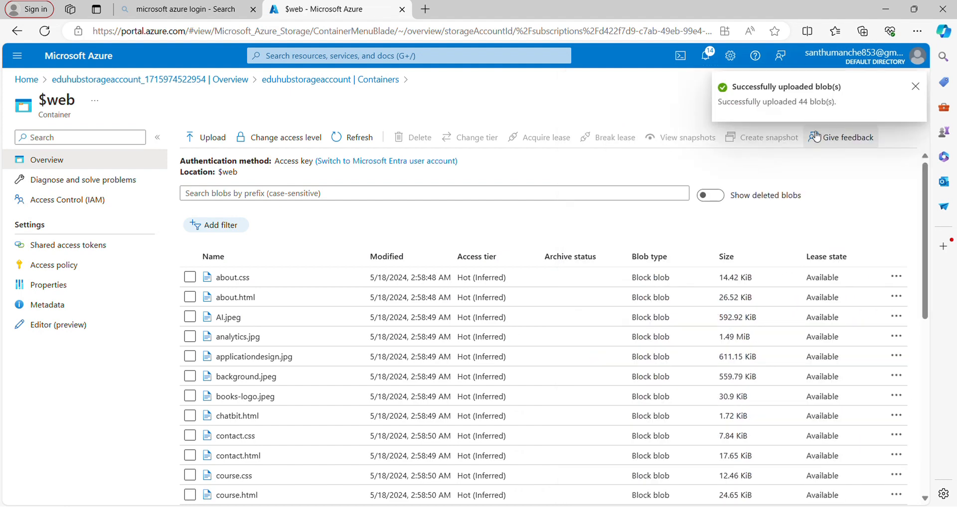
- Go back through the deployment overview to the storage account and reopen its Static website settings
left_click(241, 81)
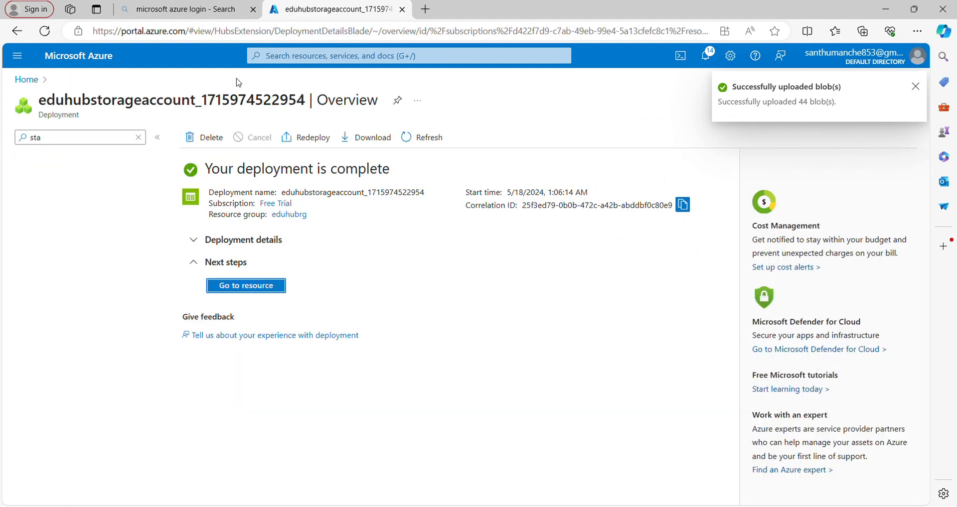
left_click(260, 287)
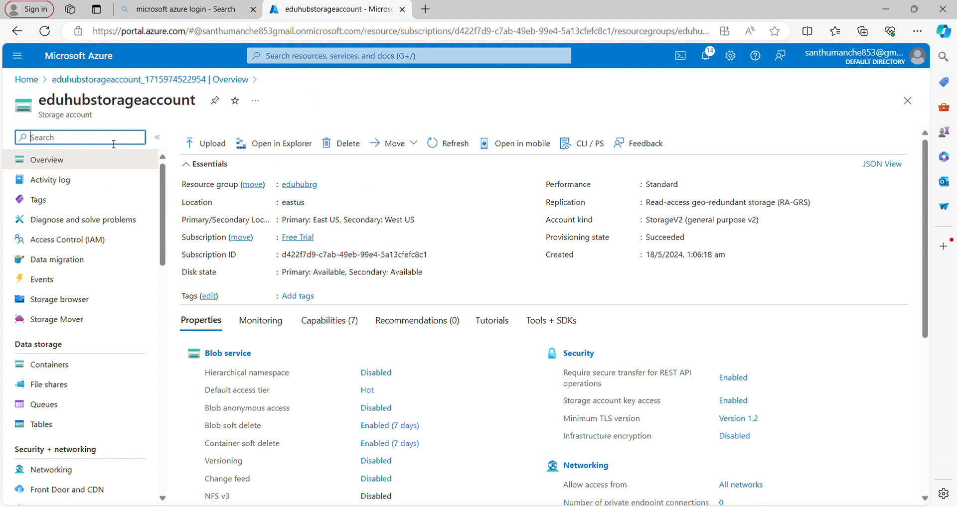
type("stati")
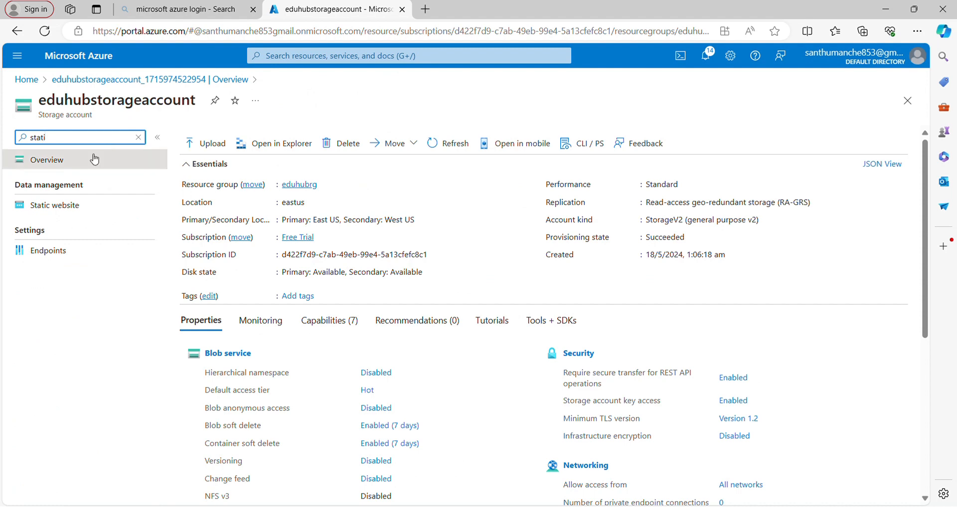
left_click(74, 208)
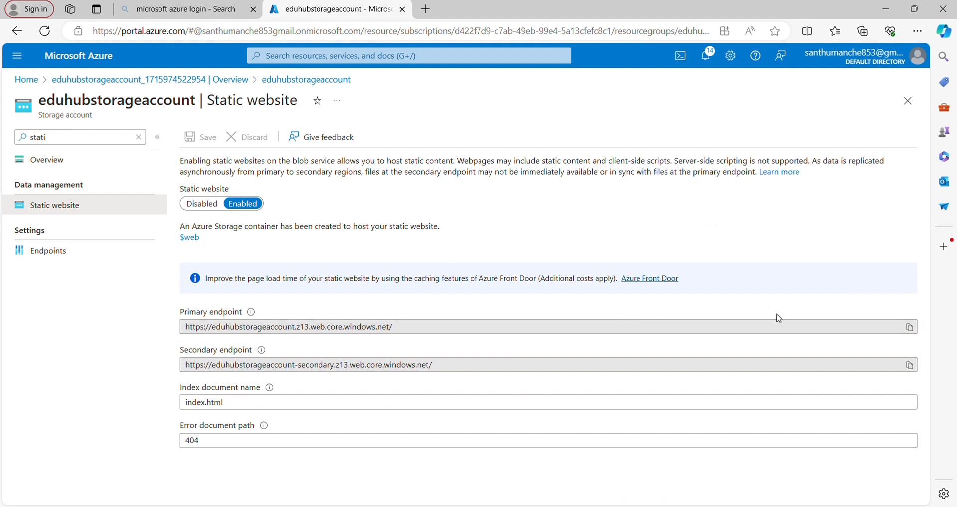
- Copy the static website's primary endpoint URL and open it in a new browser tab
left_click(912, 331)
left_click(426, 11)
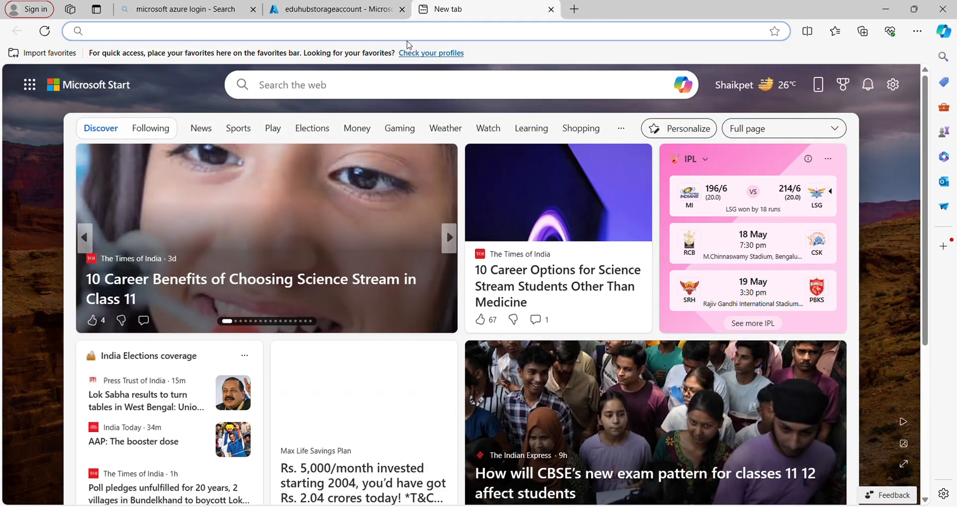
left_click(417, 33)
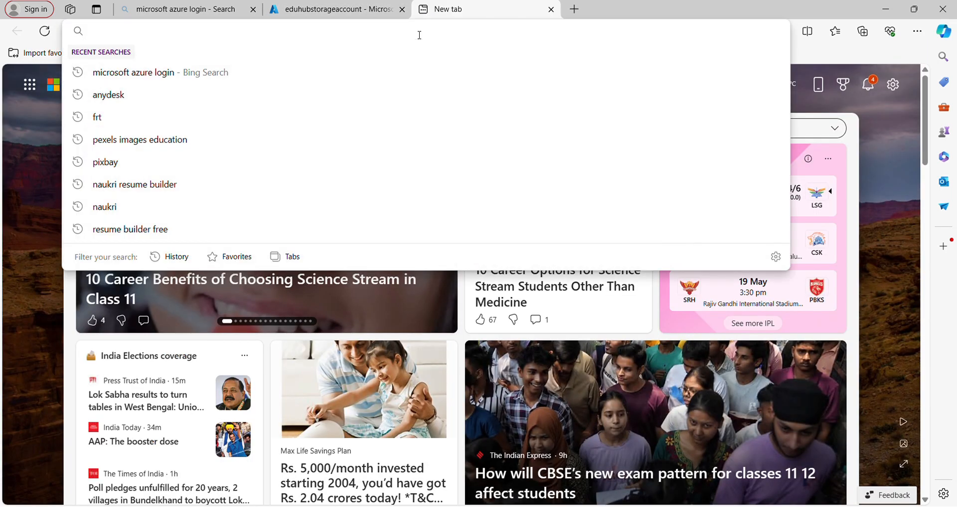
key("ctrl+v")
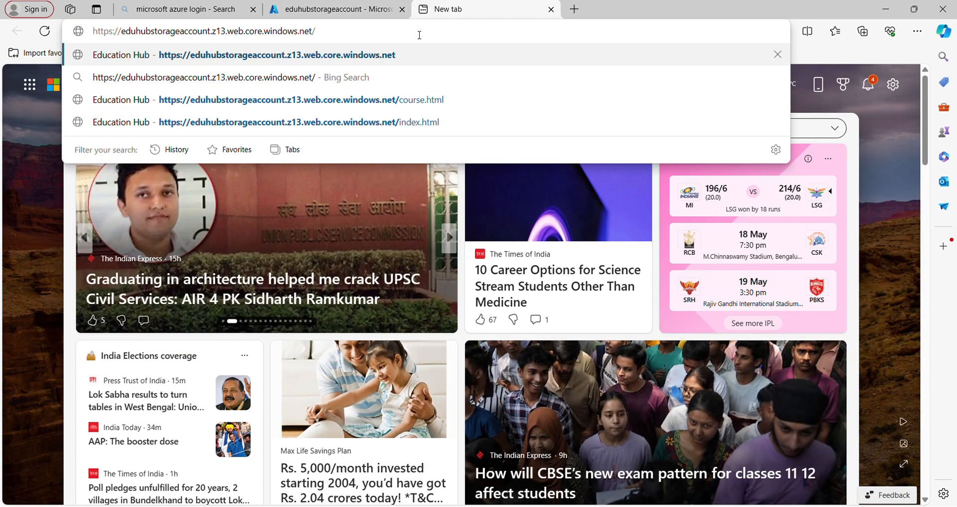
key("Return")
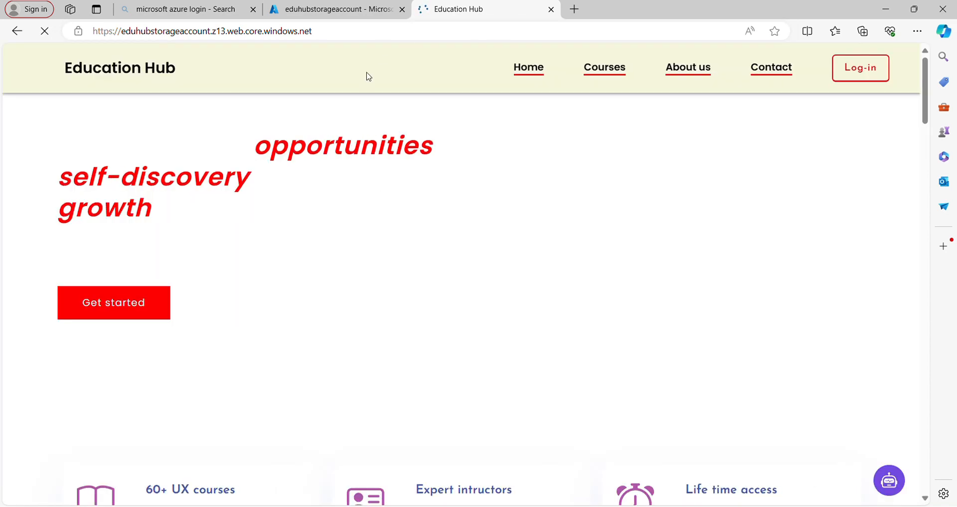
- Look through the hosted Education Hub site's home page and Courses page to check how they load
scroll(426, 280, "down", 3)
scroll(426, 280, "down", 10)
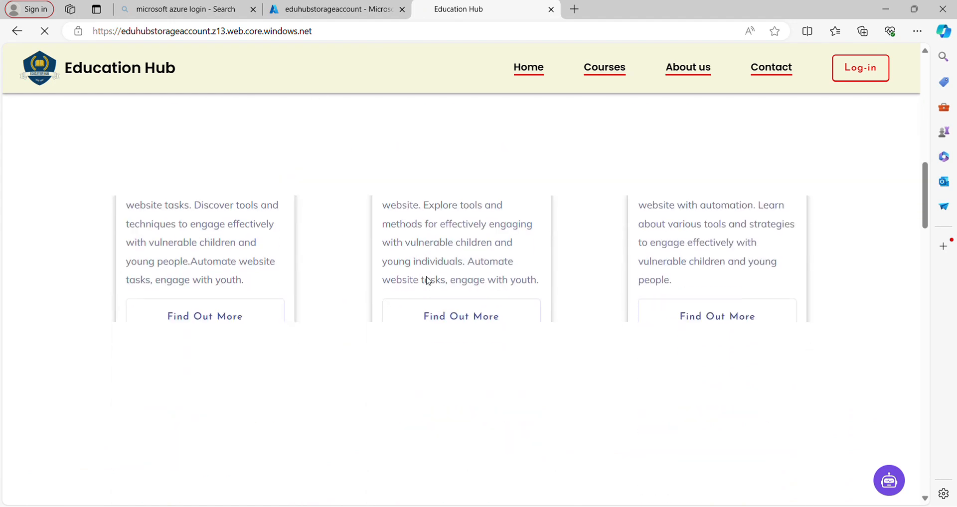
scroll(426, 280, "up", 4)
scroll(427, 280, "up", 6)
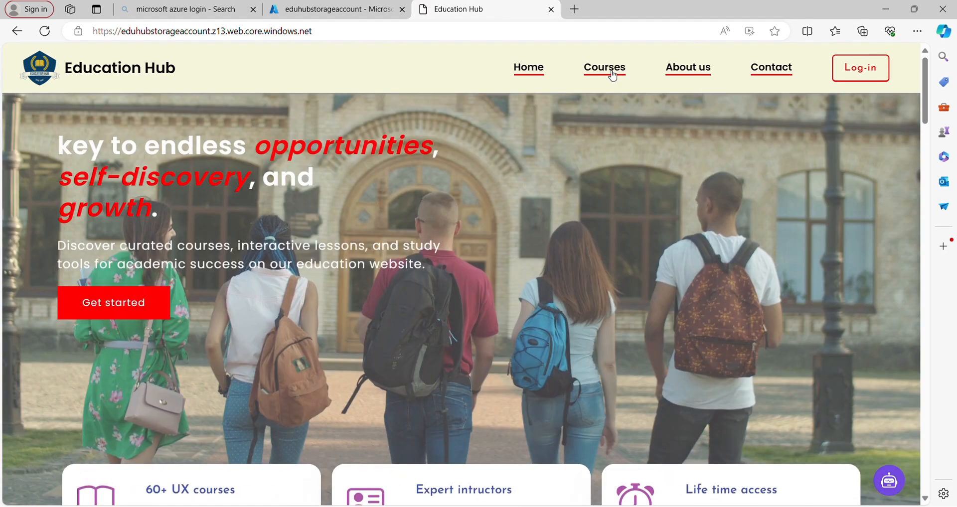
left_click(613, 68)
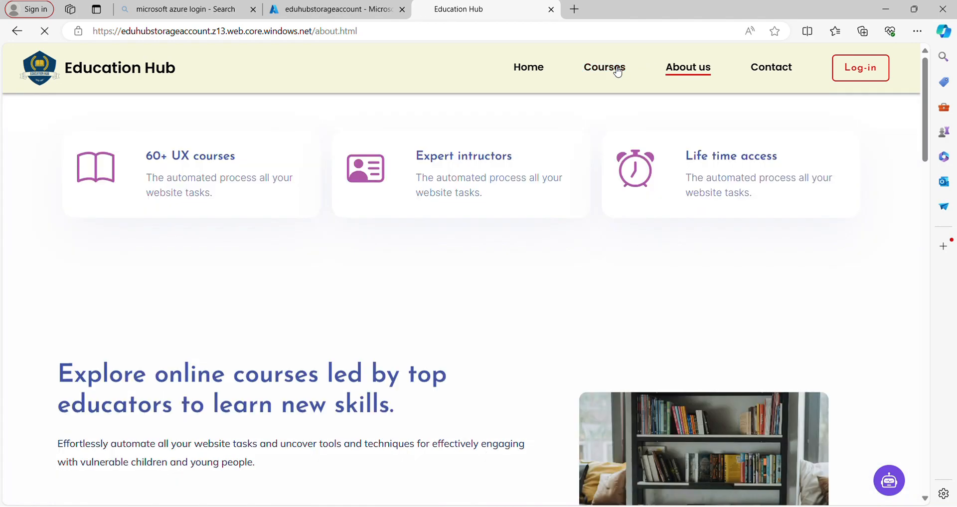
left_click(616, 68)
left_click(529, 67)
scroll(539, 208, "down", 10)
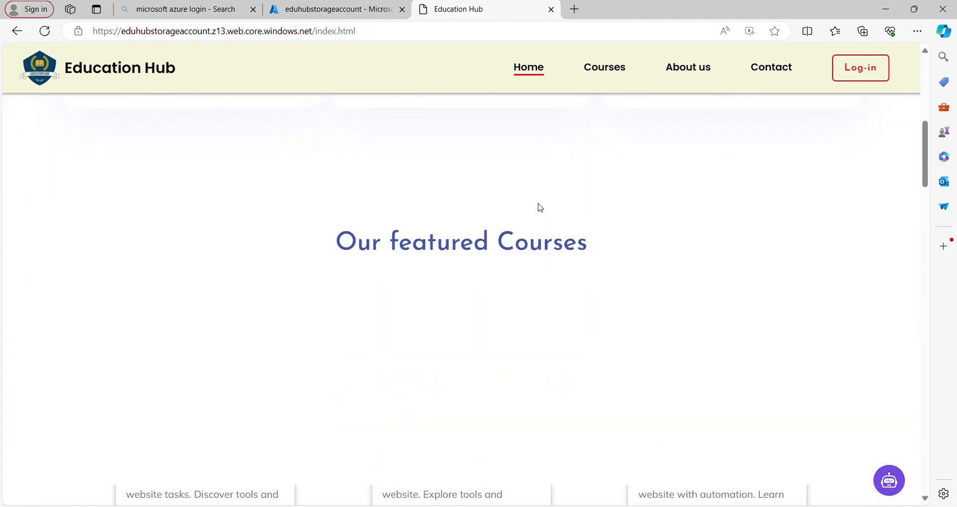
scroll(538, 207, "down", 6)
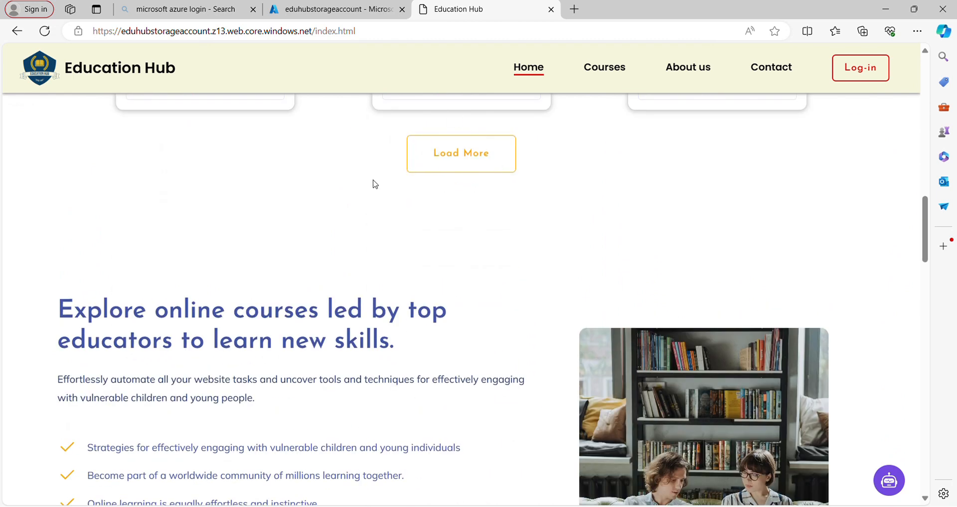
scroll(419, 206, "up", 5)
- Return to the Azure portal, filter the storage account's settings for "data p" and open Data protection
left_click(300, 10)
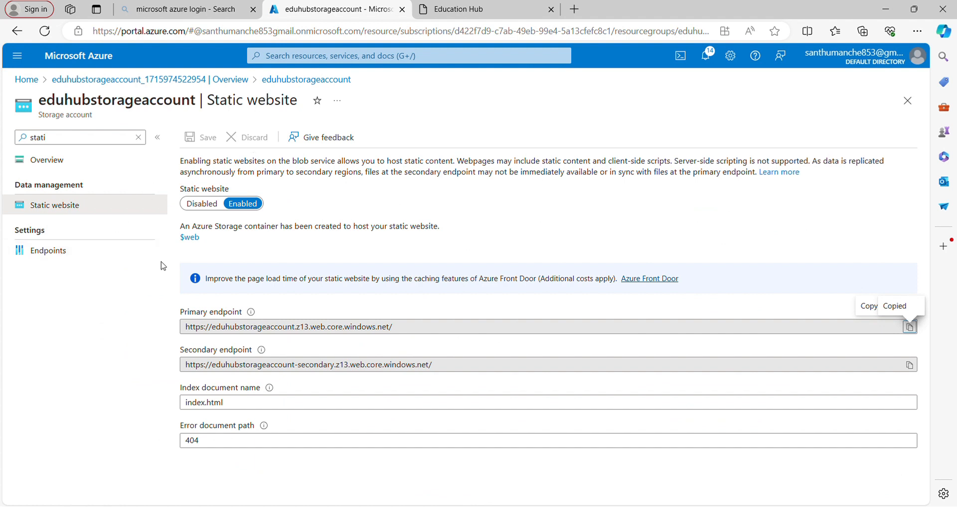
left_click(90, 139)
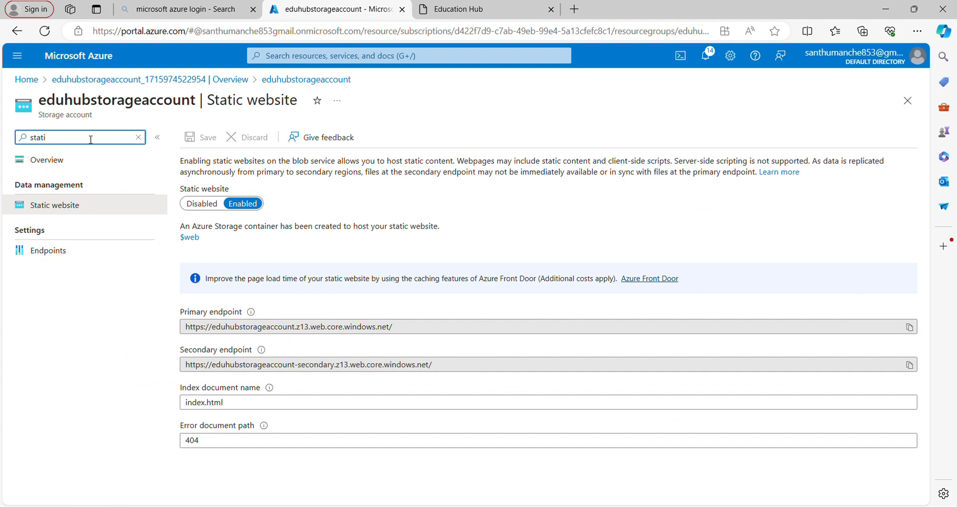
key("BackSpace")
key("BackSpace")
key("BackSpace")
key("BackSpace")
key("BackSpace")
type("da")
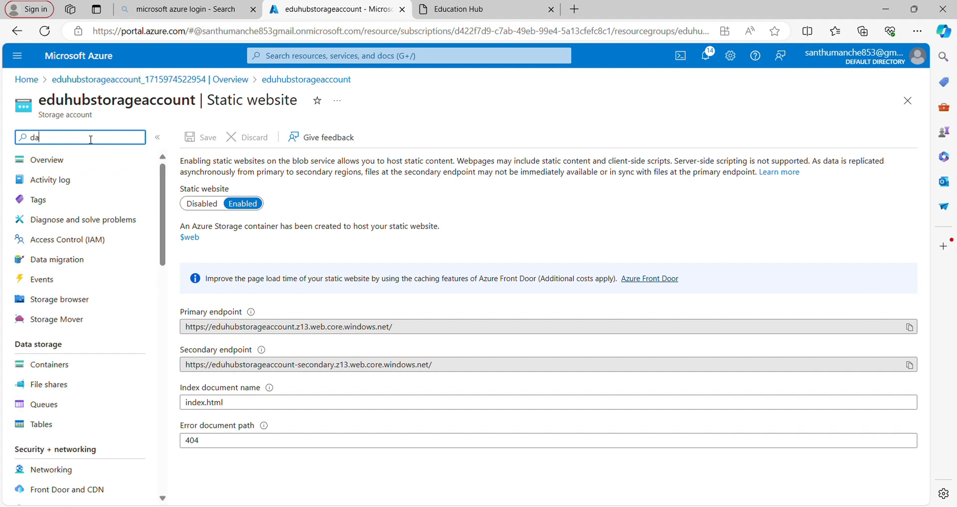
type("ta")
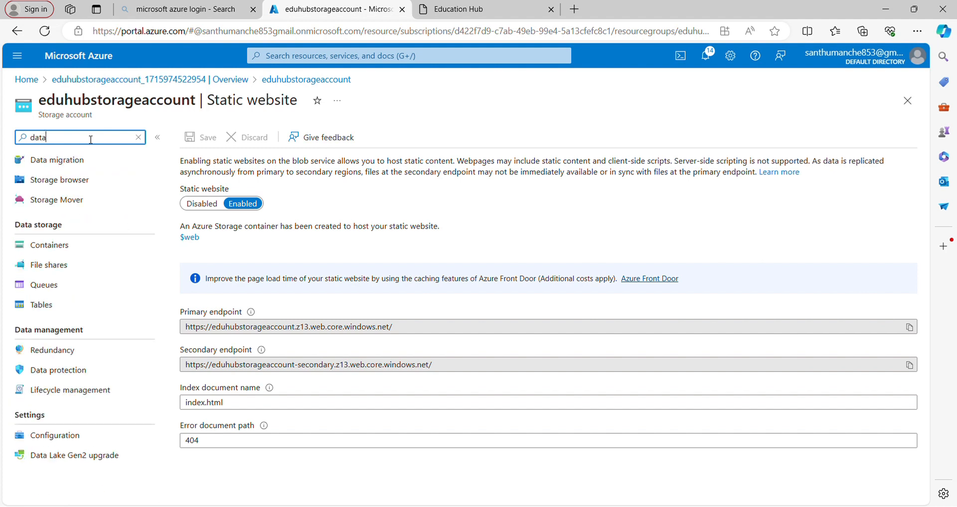
type(" p")
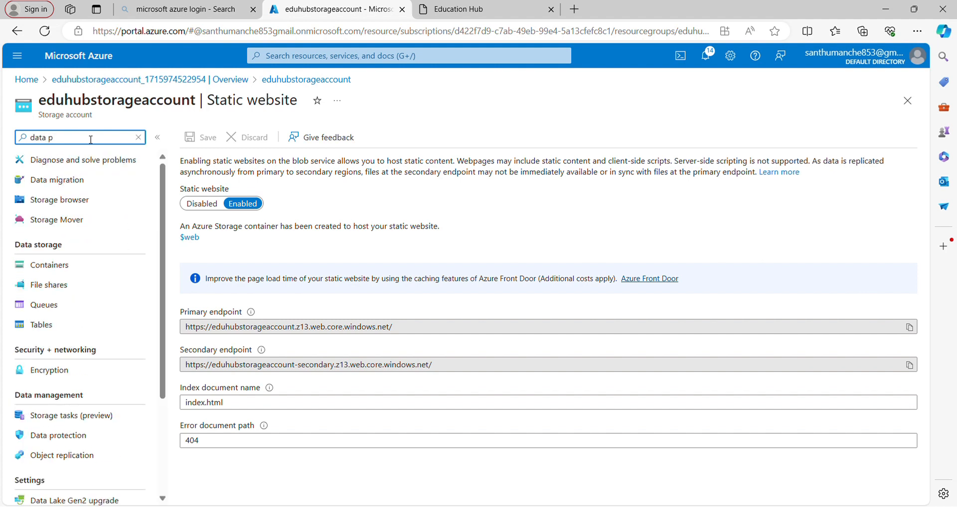
scroll(88, 419, "down", 2)
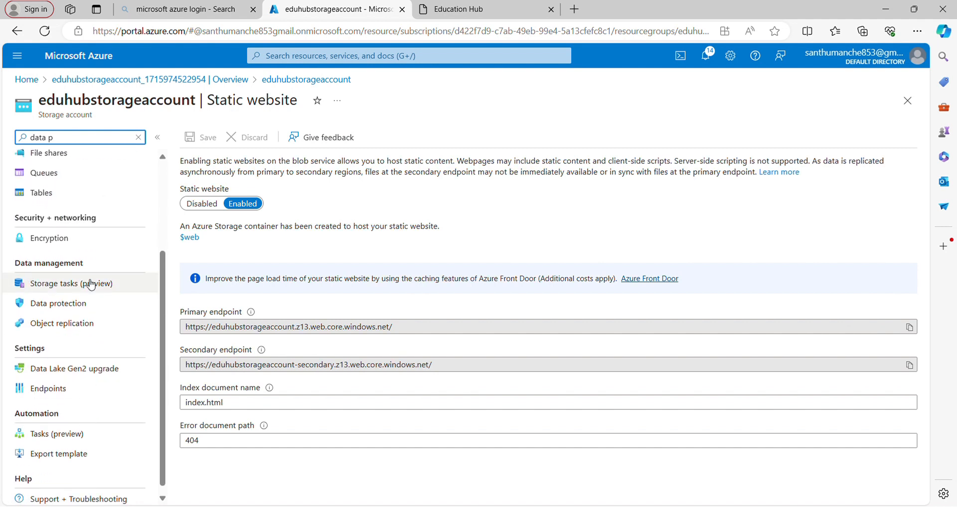
left_click(51, 309)
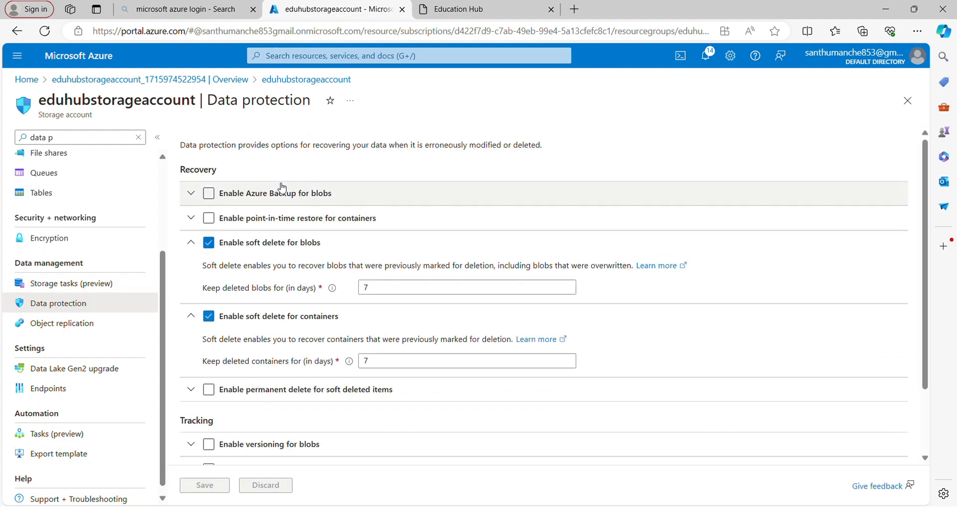
- Enable Azure Backup for blobs and create a locally-redundant backup vault named eduhubvault in resource group eduhubrg
left_click(228, 196)
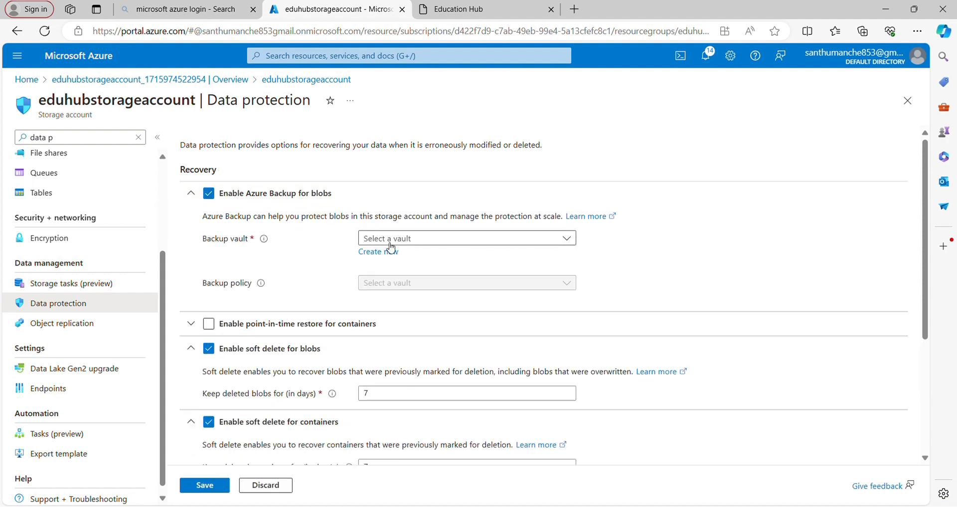
left_click(413, 240)
left_click(329, 247)
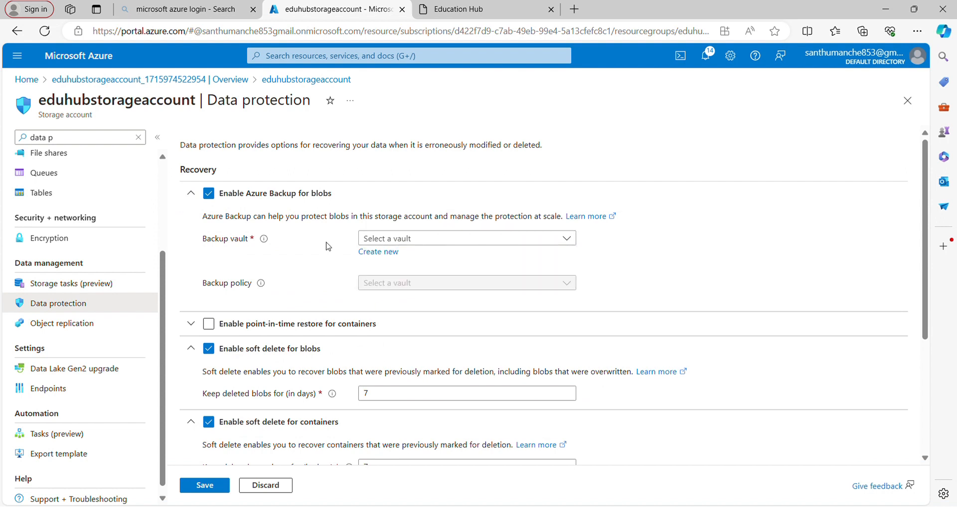
left_click(386, 252)
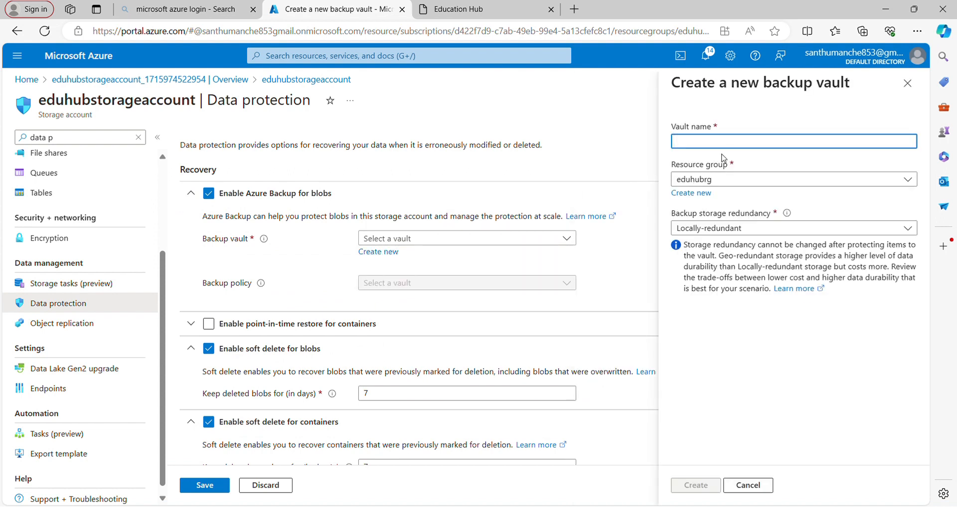
left_click(728, 141)
type("eduhu")
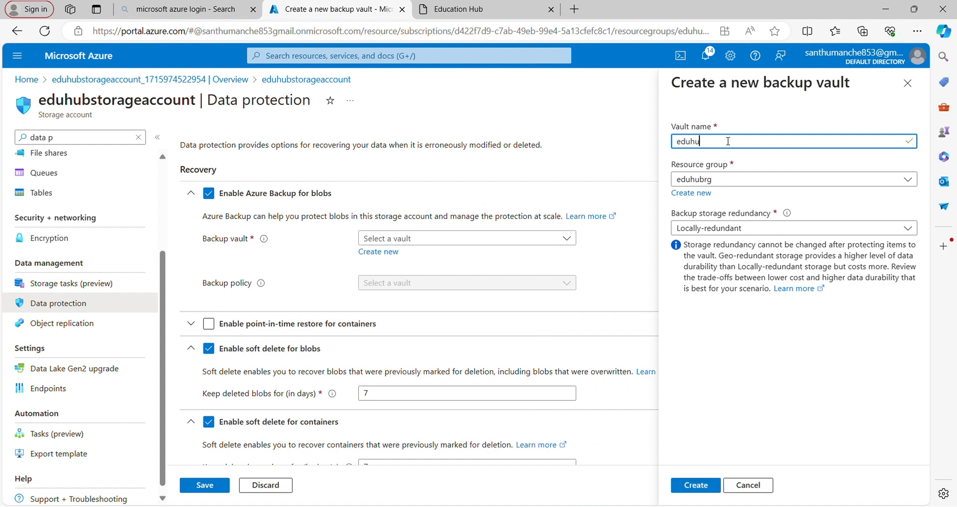
type("bvault")
left_click(695, 486)
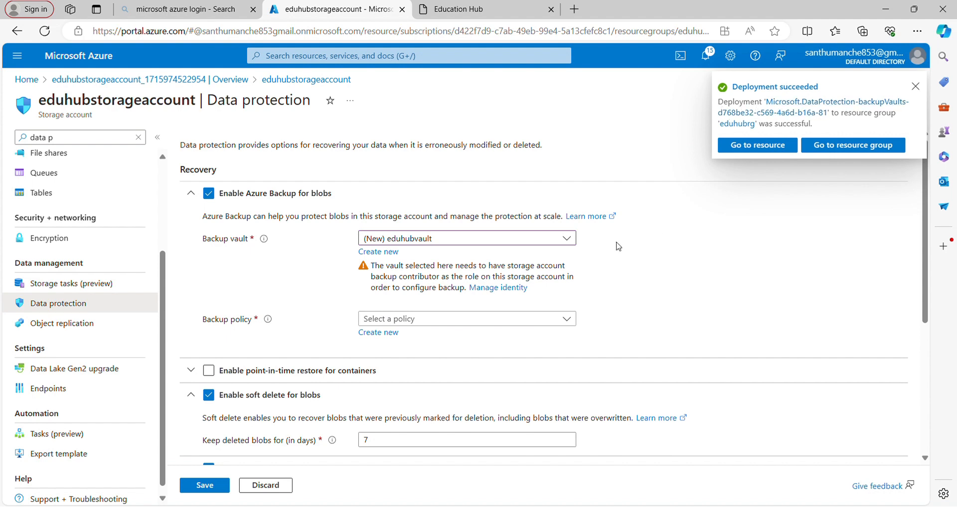
- Give the backup vault's managed identity the Owner role at Resource group scope on eduhubrg in the Free Trial subscription
left_click(516, 292)
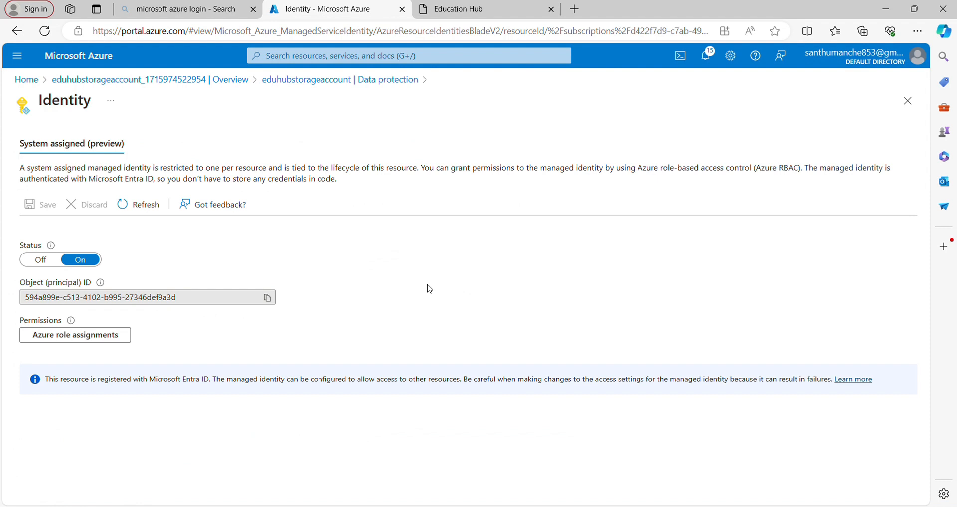
left_click(108, 335)
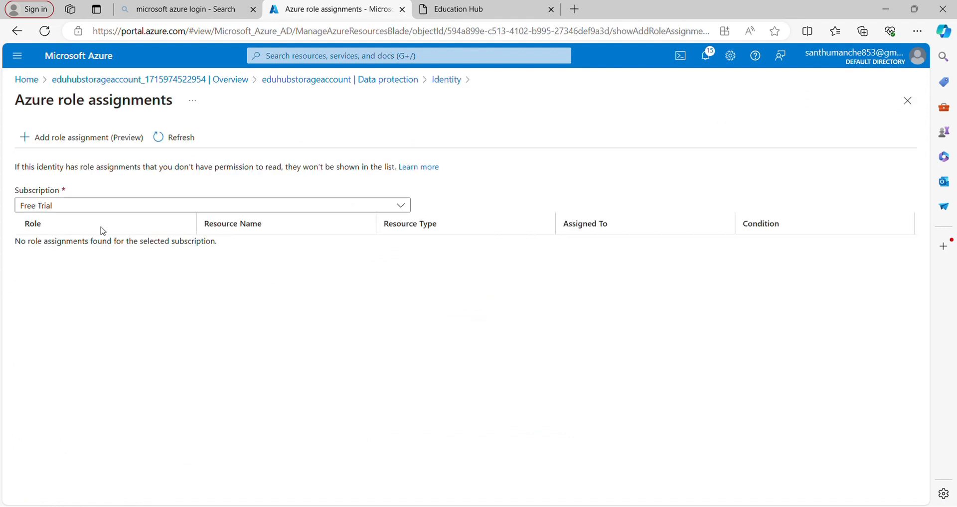
left_click(87, 146)
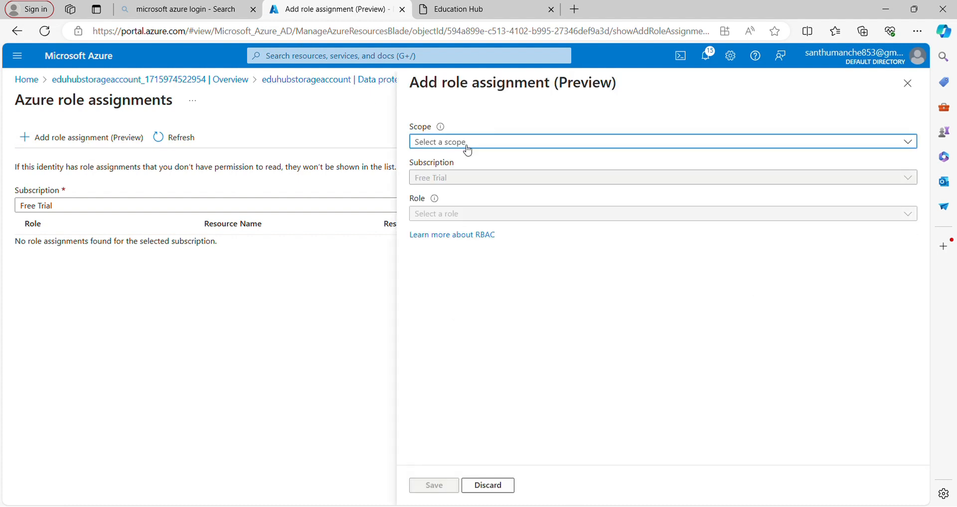
left_click(493, 144)
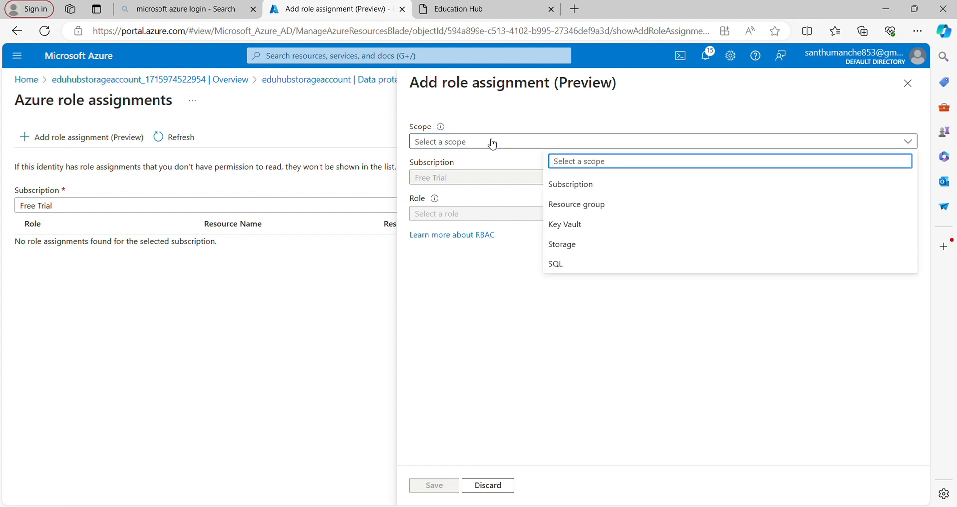
left_click(579, 213)
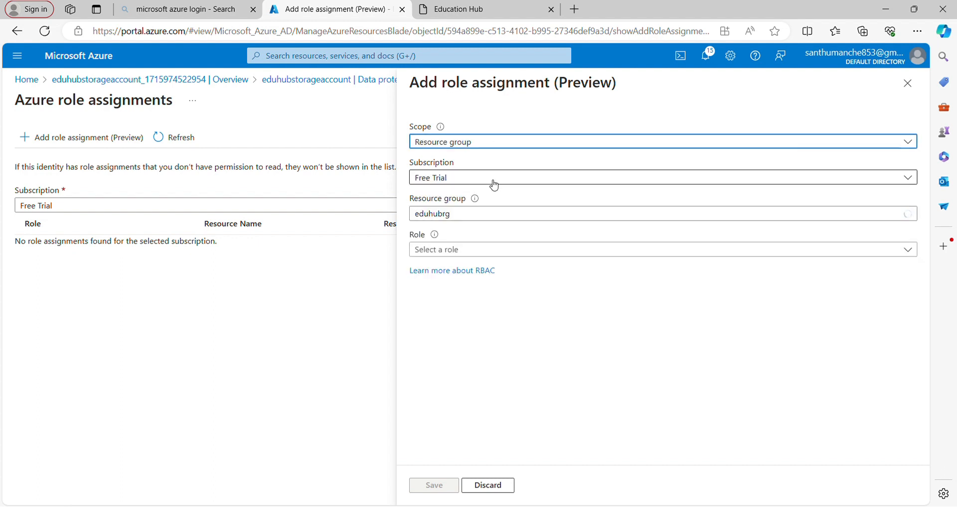
left_click(481, 252)
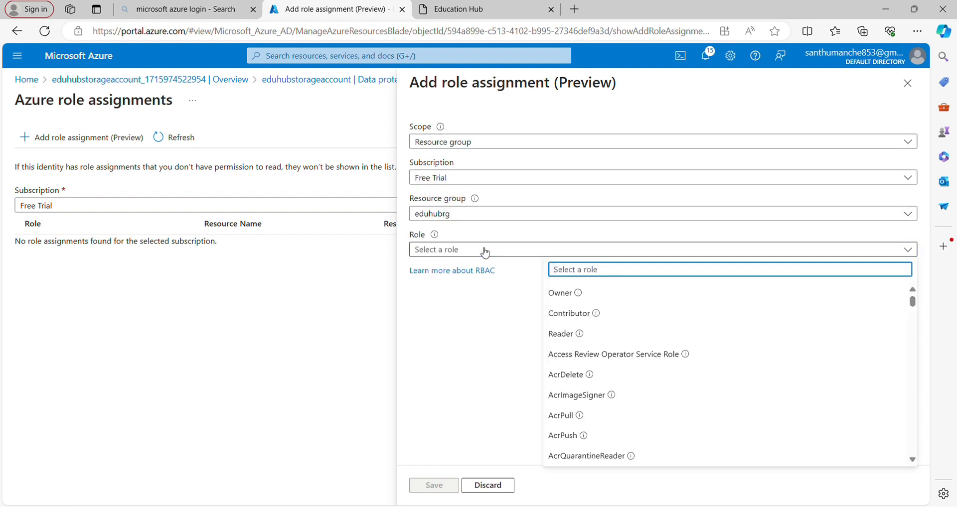
left_click(554, 298)
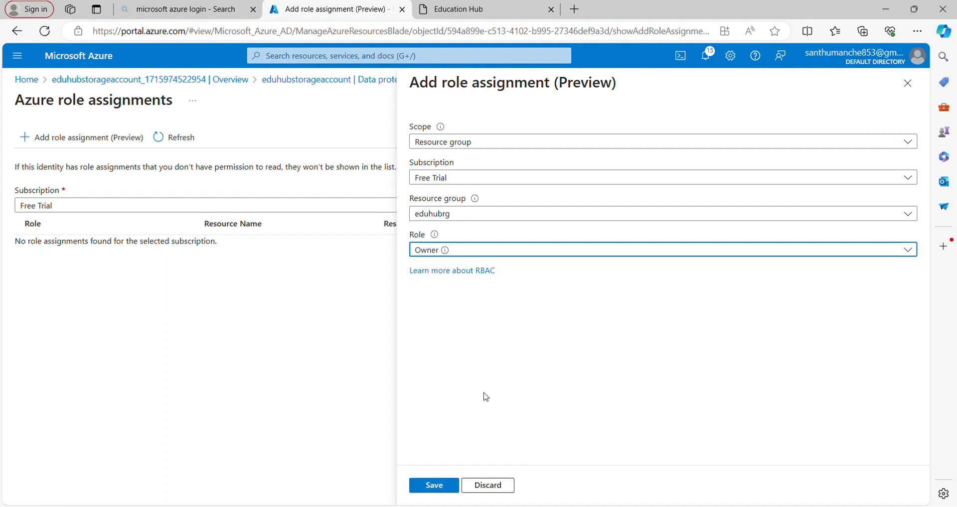
left_click(434, 486)
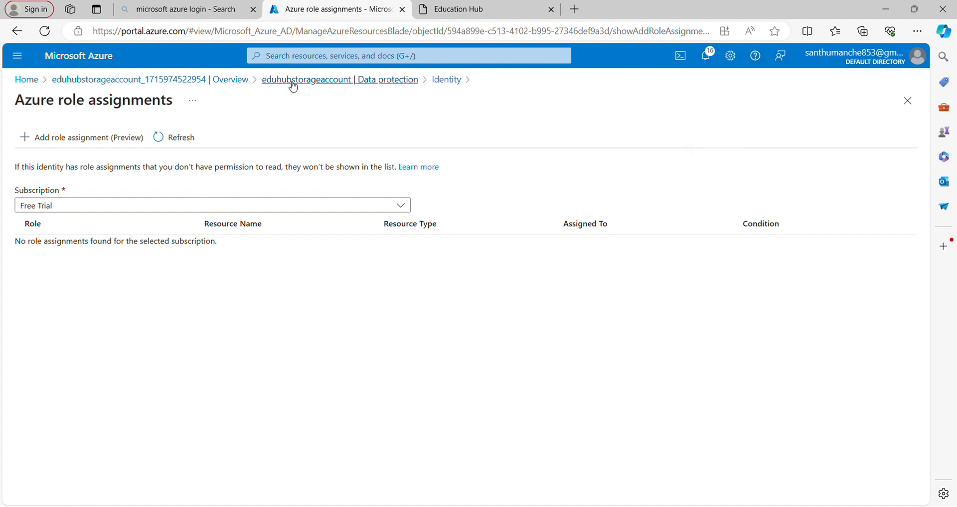
- Return to the Data protection settings and create a backup policy named eduhubpolicy for Azure Blobs with the default schedule and retention
left_click(398, 82)
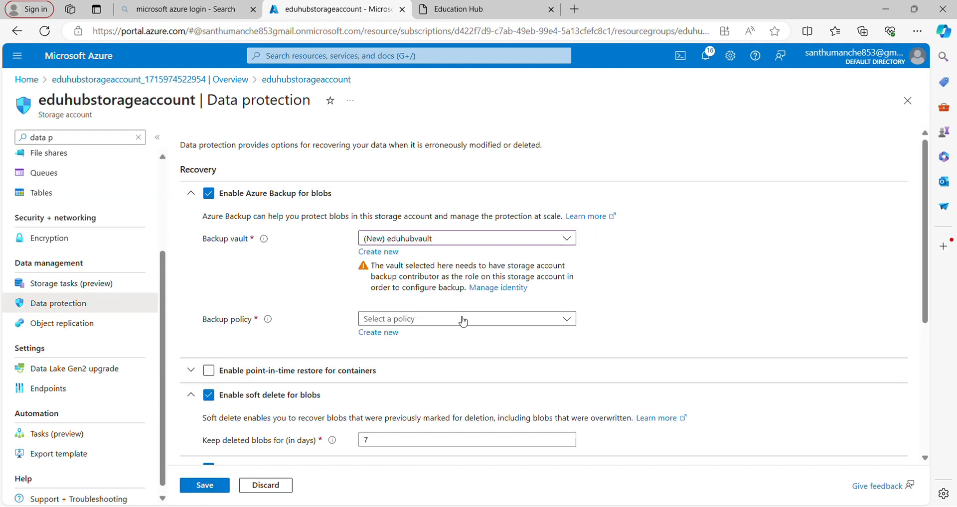
left_click(398, 335)
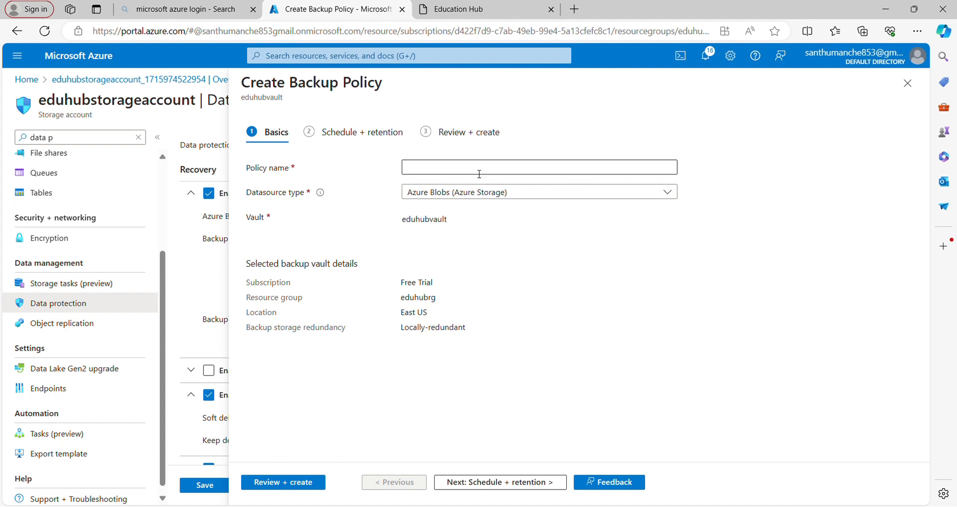
left_click(479, 172)
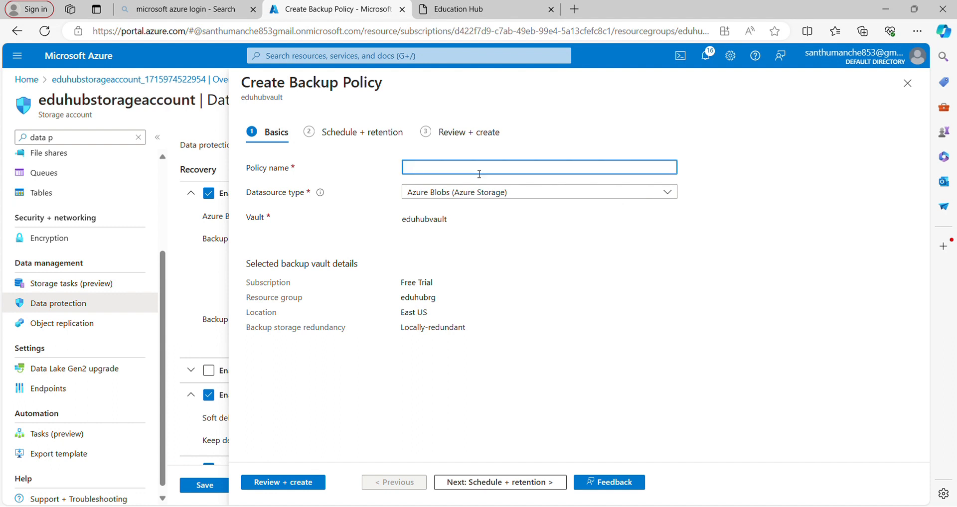
type("eduhubpolicy")
left_click(299, 484)
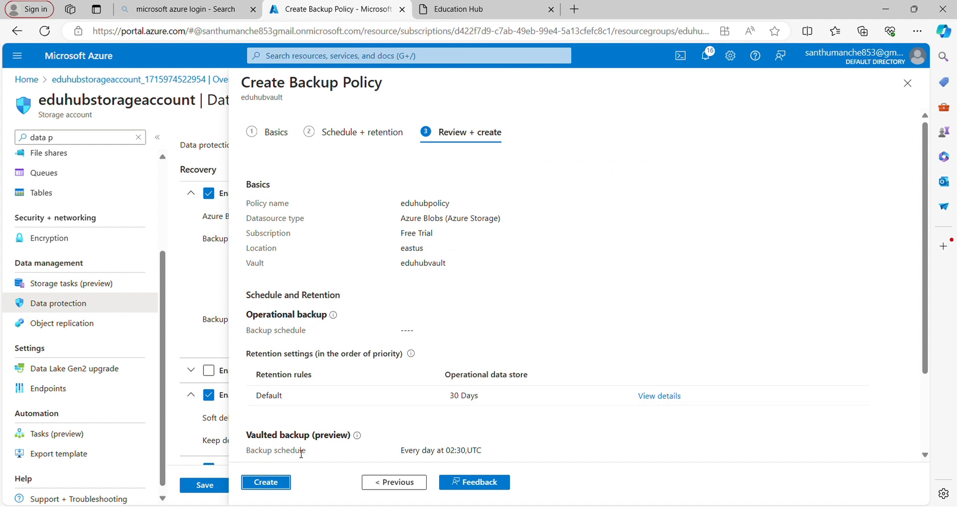
left_click(273, 484)
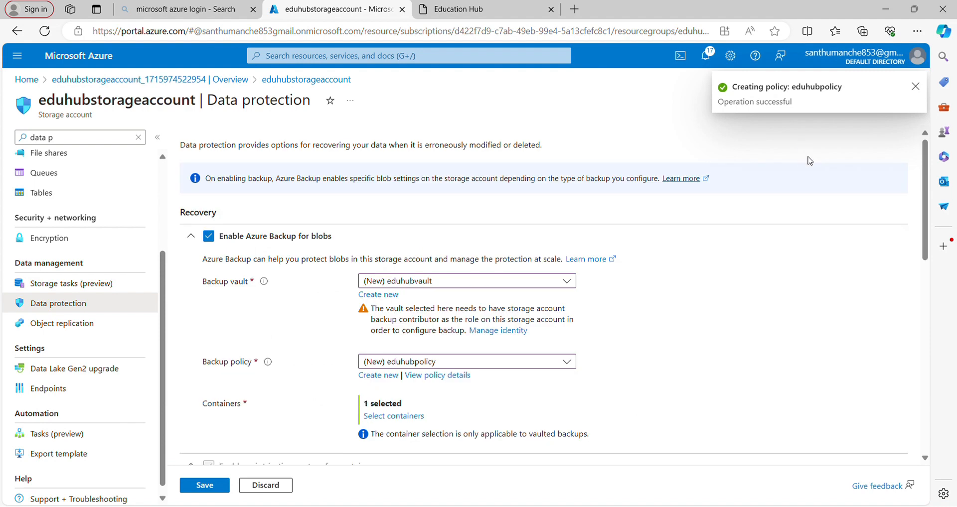
- Review the remaining recovery and tracking options and save the storage account's data protection settings
scroll(809, 161, "down", 6)
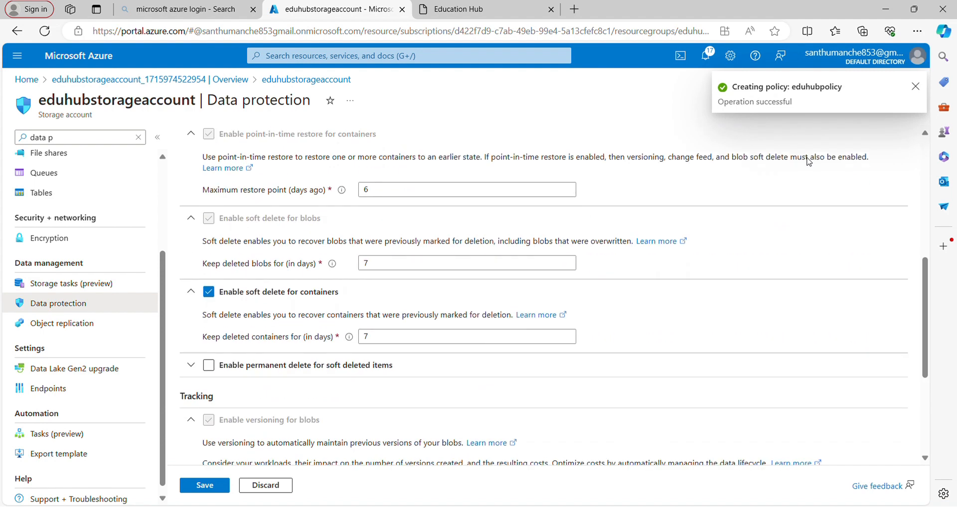
scroll(809, 160, "down", 4)
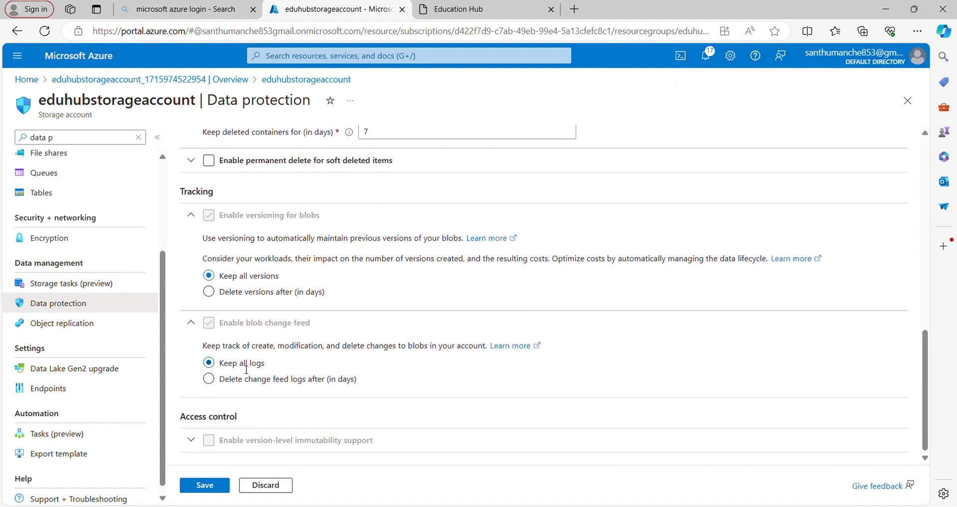
left_click(207, 487)
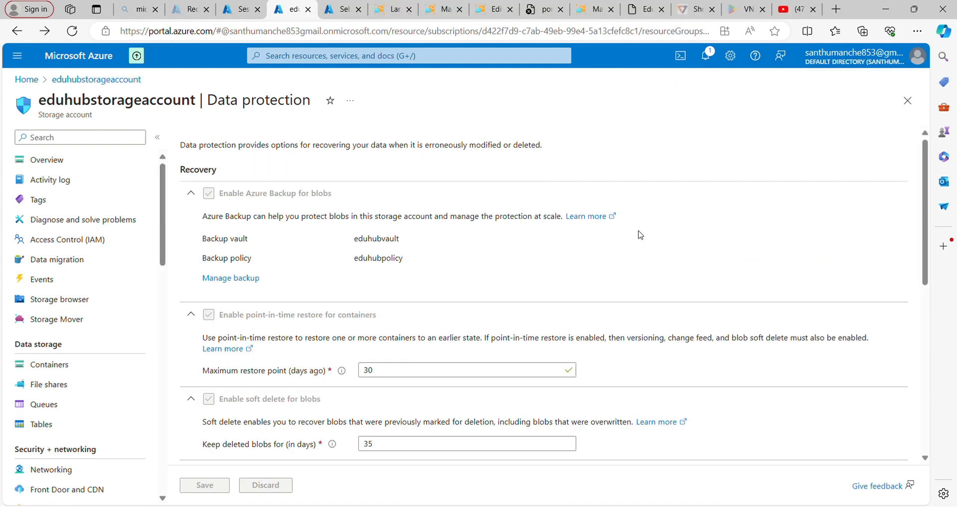
- Search the portal for "q&a" and open the QnA makers service
left_click(424, 56)
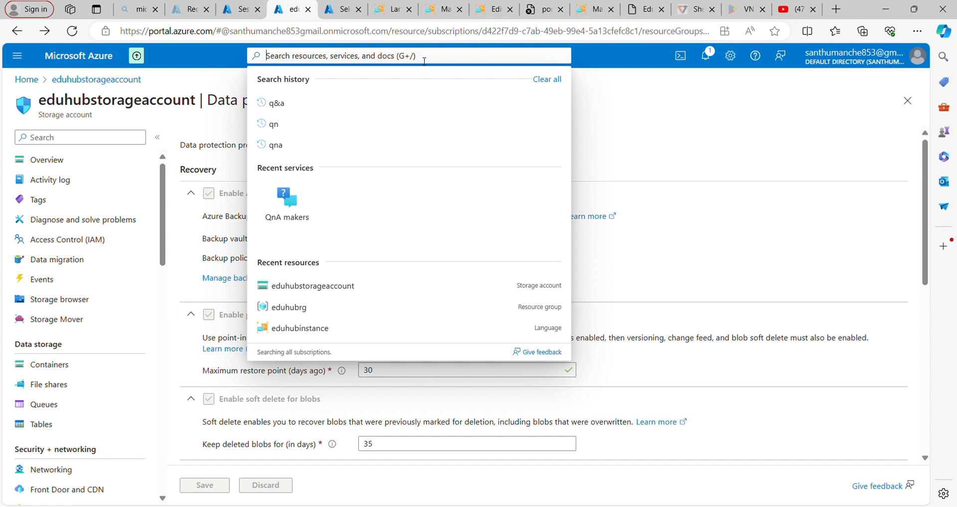
type("q")
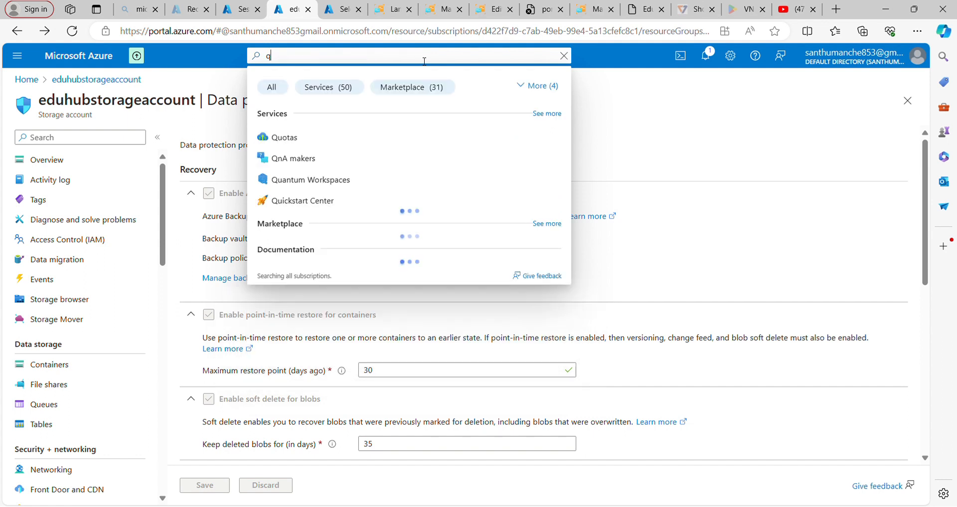
type("&a")
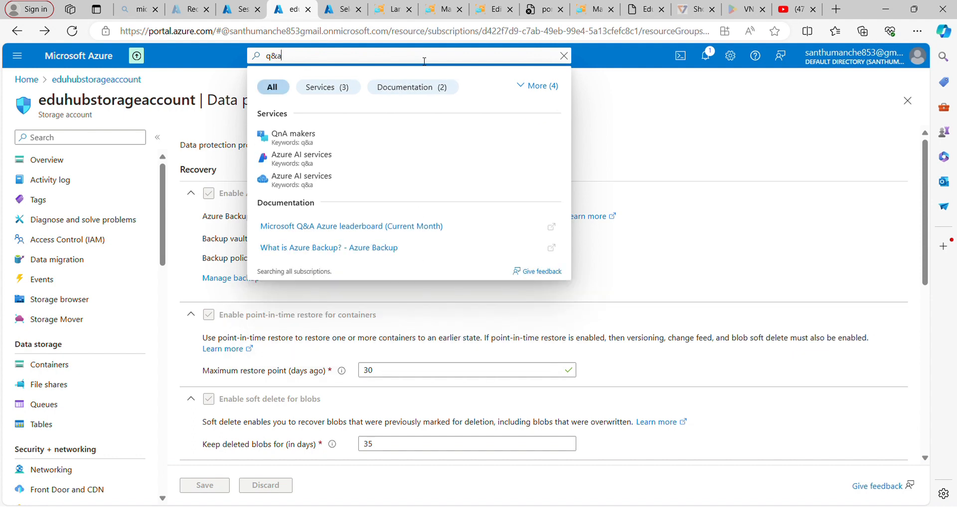
left_click(306, 142)
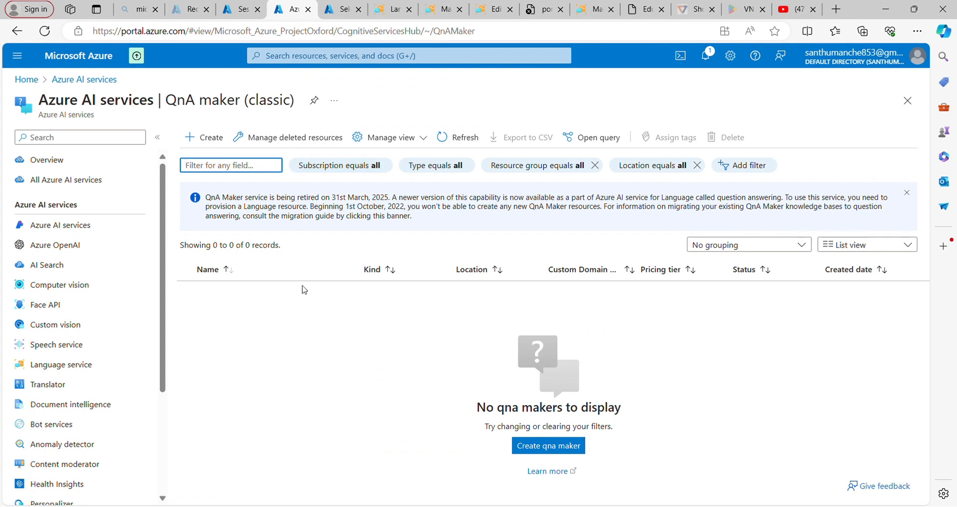
- Start a new QnA Maker resource, follow its link to the Language resource instead, and select the Custom question answering feature
left_click(208, 135)
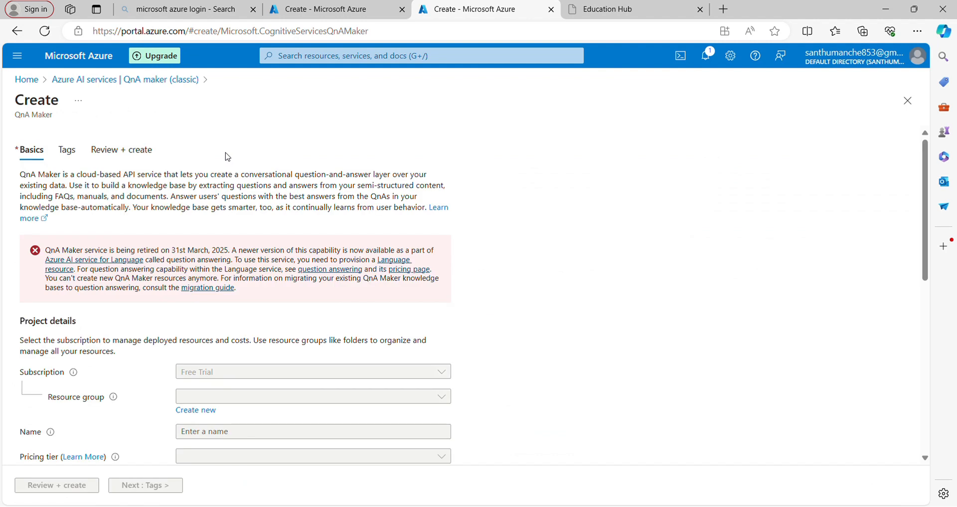
left_click(391, 264)
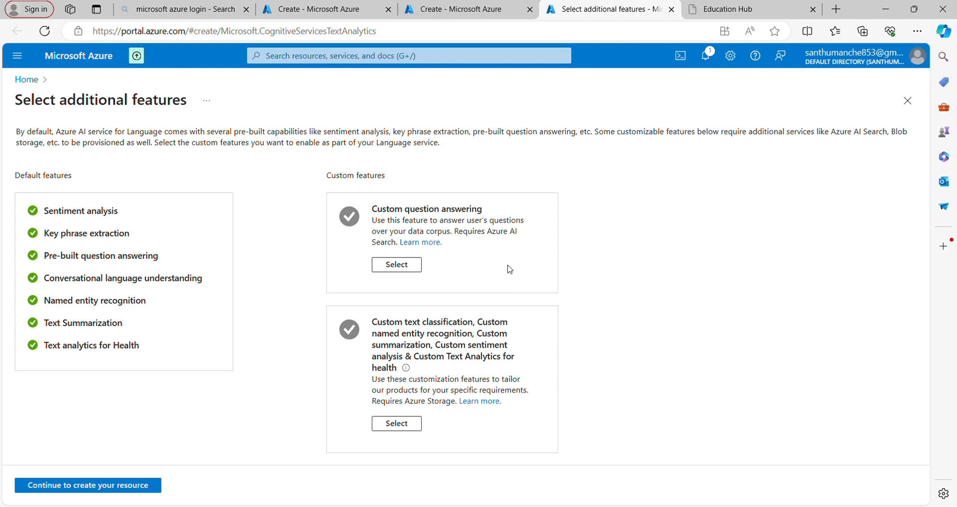
left_click(408, 265)
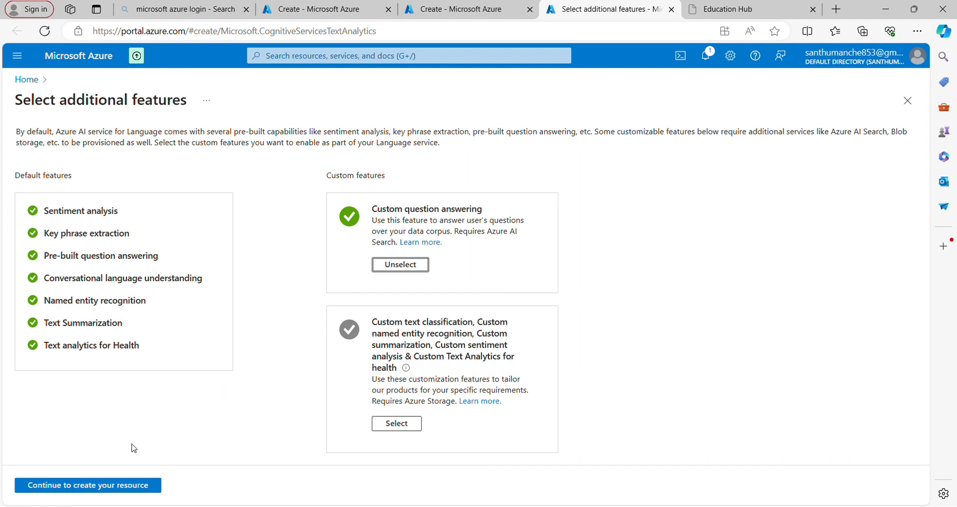
- Continue to the Language resource's creation form and assign it to the eduhubrg resource group
left_click(121, 485)
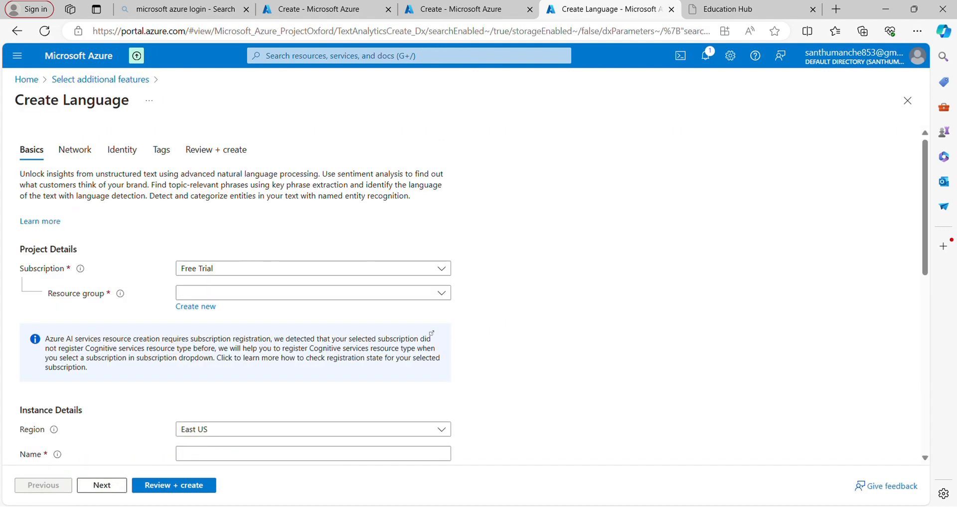
left_click(300, 293)
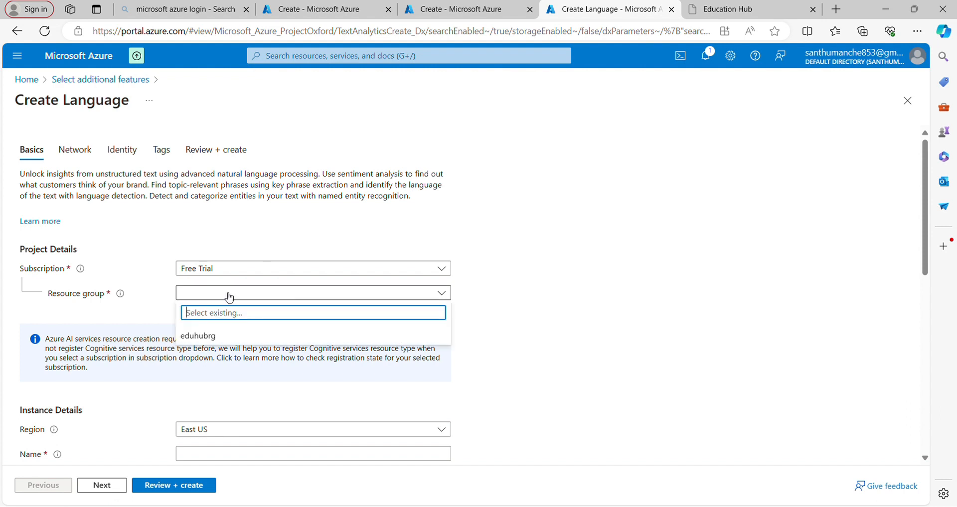
left_click(212, 340)
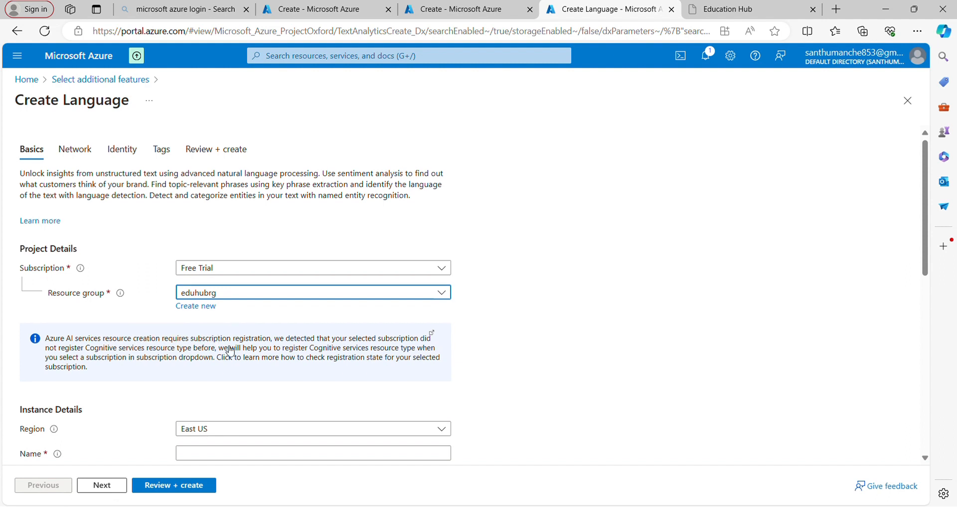
- Name the Language resource eduhubinstance and choose the Free F0 (5K Transactions per 30 days) pricing tier
scroll(228, 351, "down", 3)
scroll(229, 349, "down", 1)
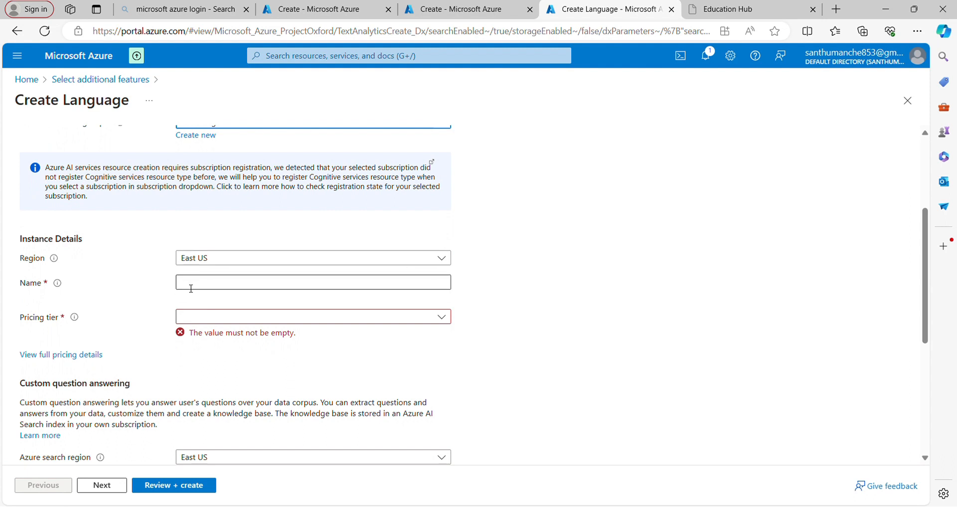
left_click(250, 286)
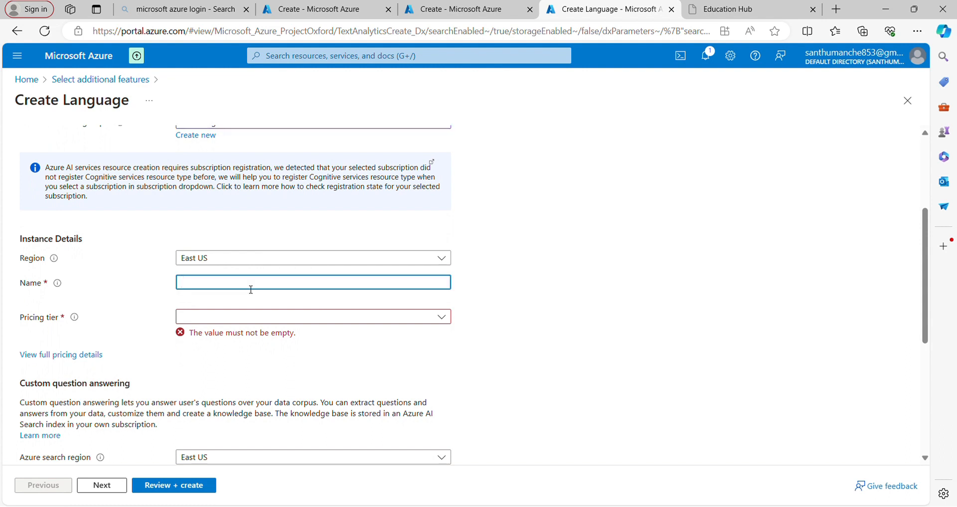
type("eduhubinstance")
left_click(254, 319)
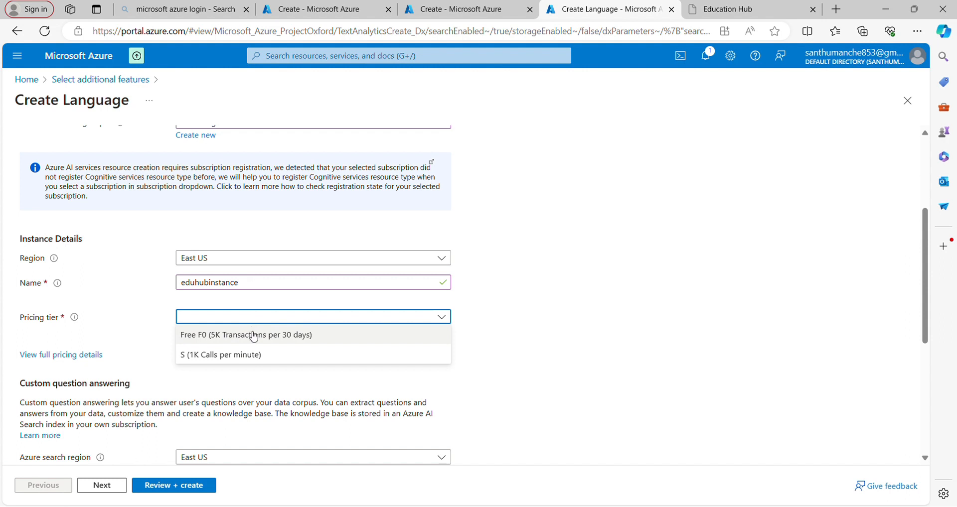
left_click(253, 335)
- Acknowledge the Responsible AI Notice, then review and create the Language resource
scroll(254, 369, "down", 5)
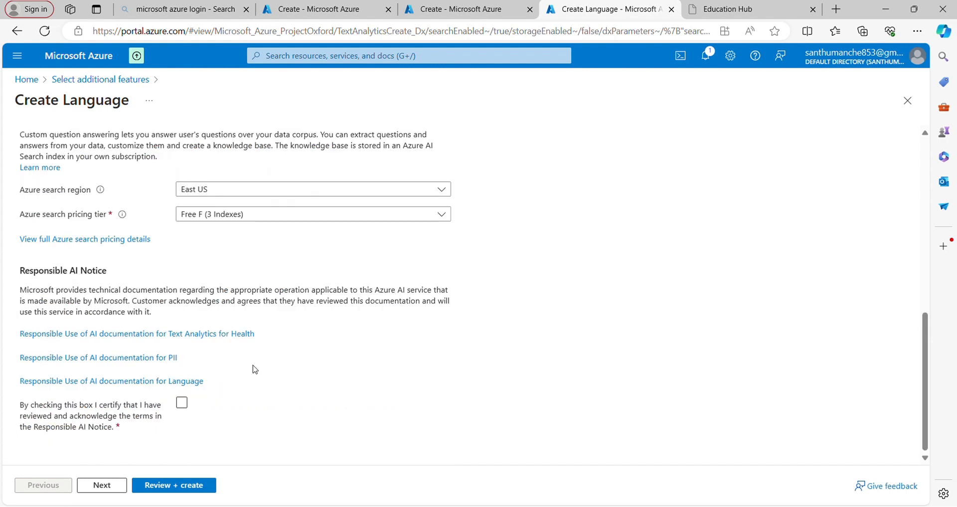
left_click(182, 404)
left_click(170, 484)
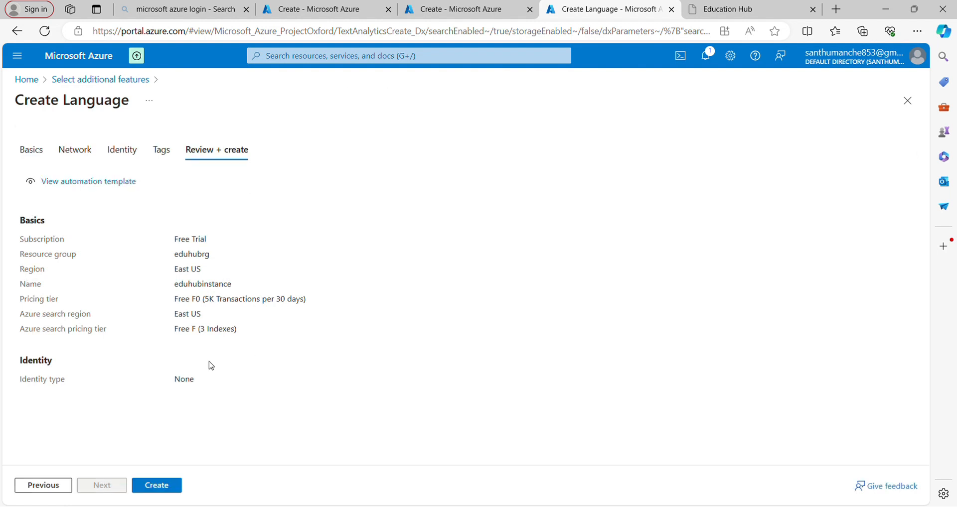
left_click(161, 488)
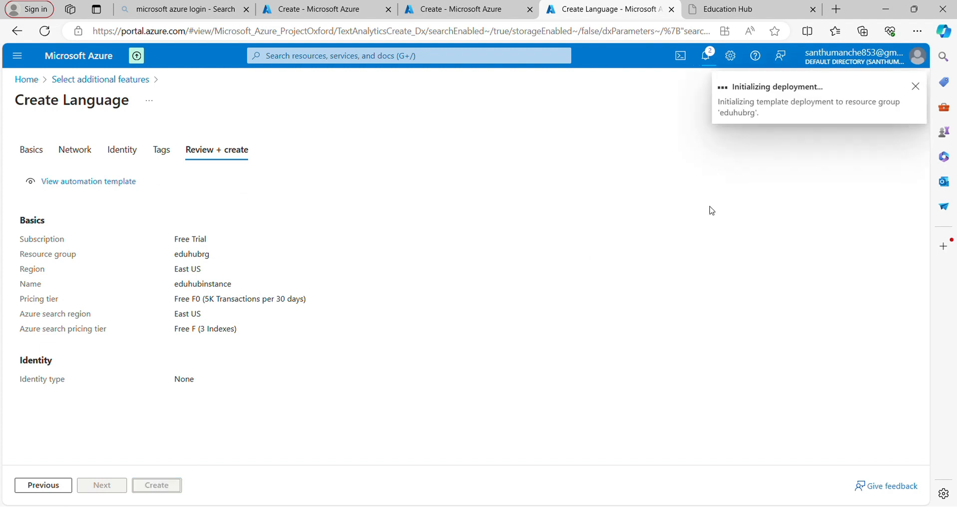
left_click(793, 99)
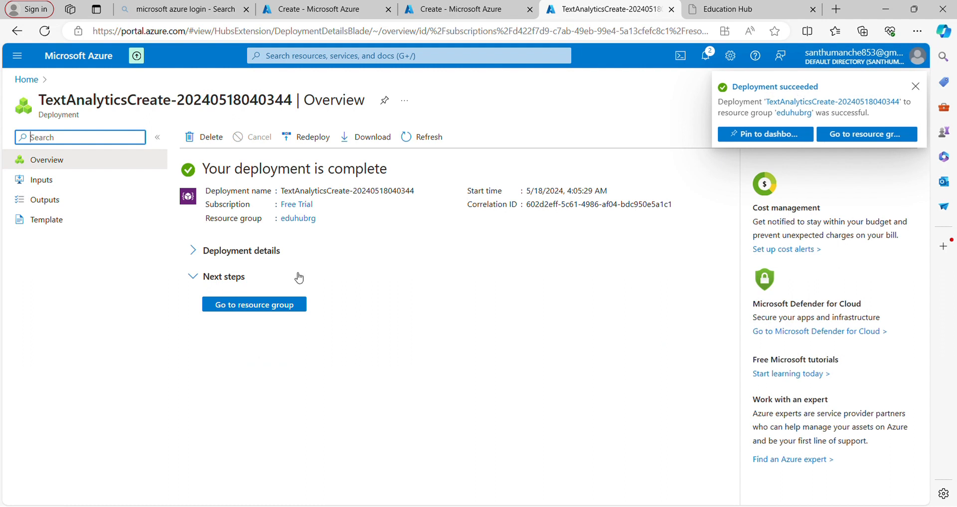
- Go to the deployment's resource group, open the eduhubinstance resource and launch Language Studio from its overview
left_click(265, 305)
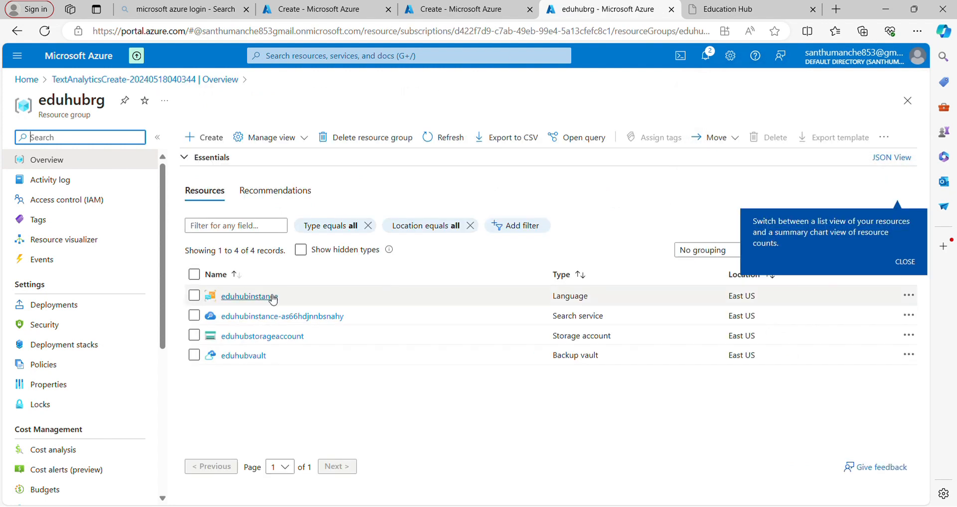
left_click(266, 298)
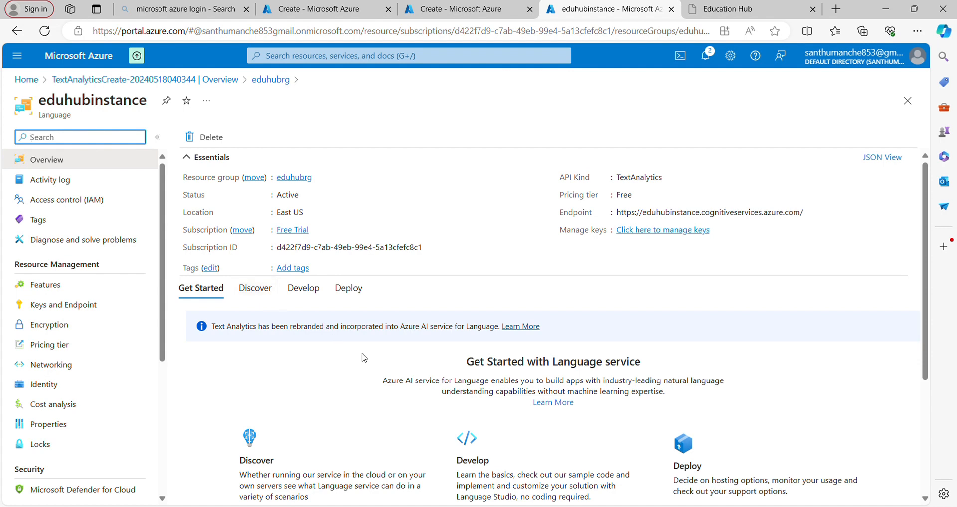
scroll(498, 402, "down", 4)
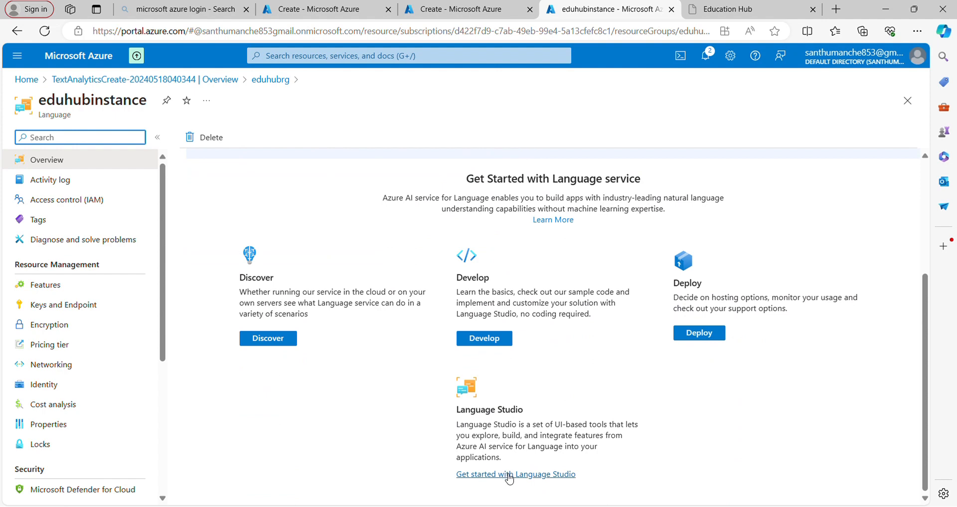
left_click(505, 476)
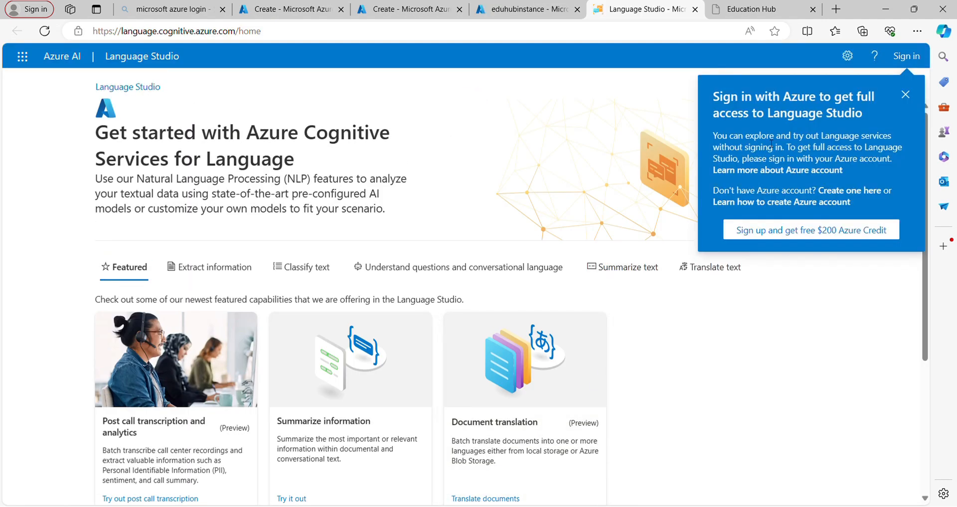
- Sign in to Language Studio, dismiss the welcome tour, and connect the eduhubinstance resource under the Free Trial subscription
left_click(901, 54)
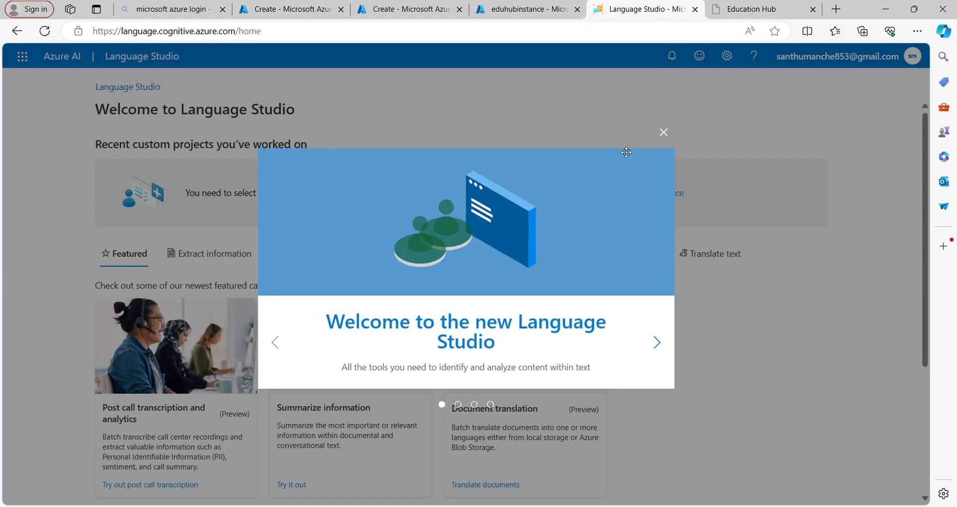
left_click(664, 132)
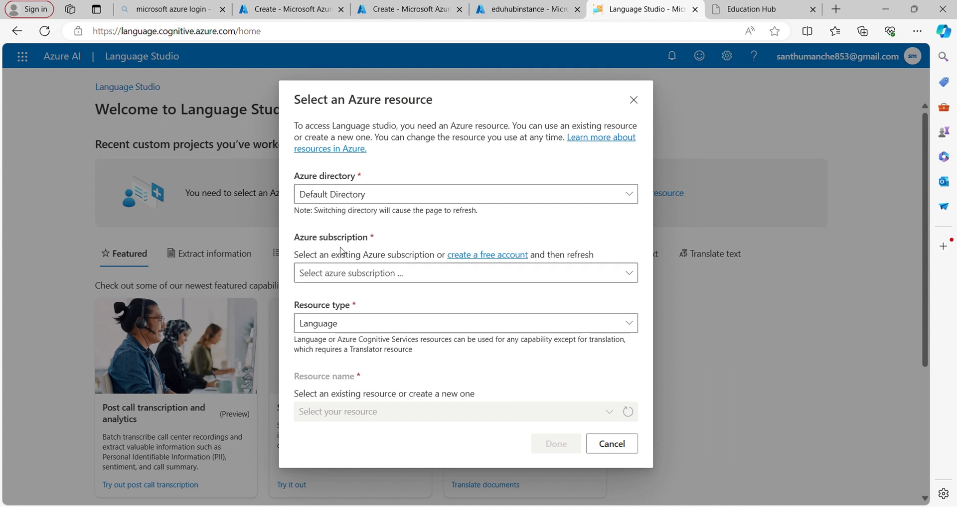
left_click(343, 268)
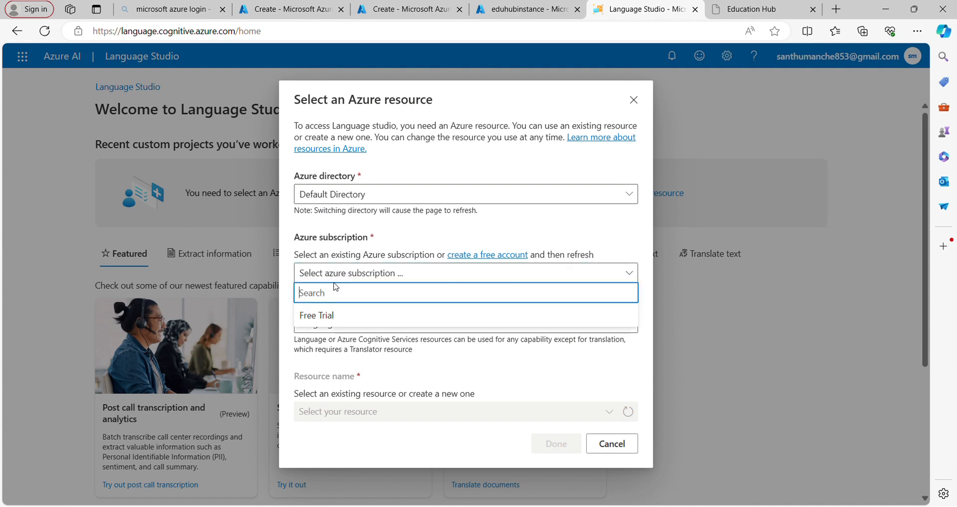
left_click(327, 314)
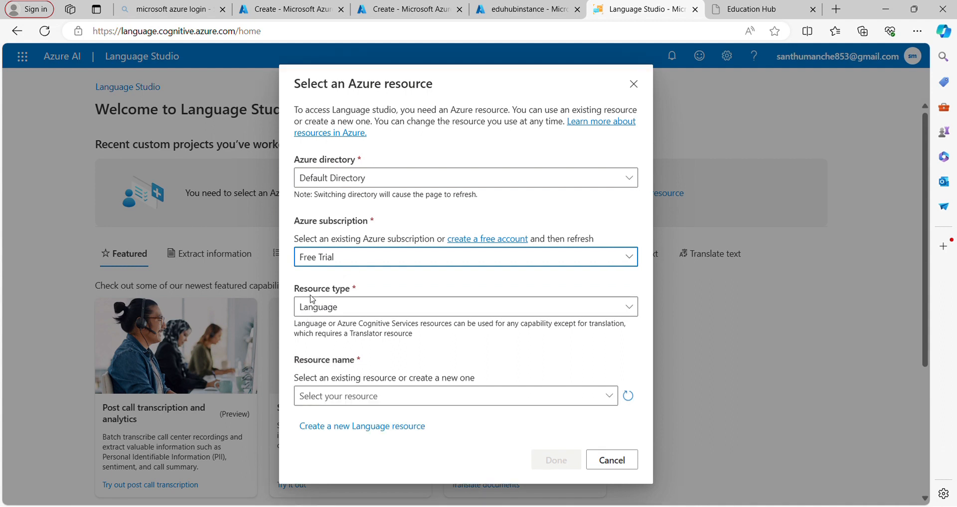
left_click(359, 397)
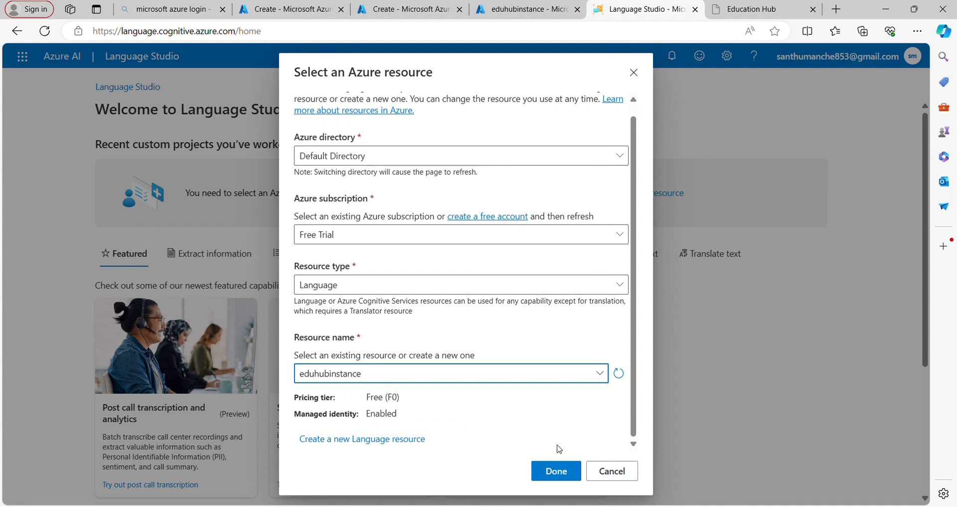
left_click(558, 471)
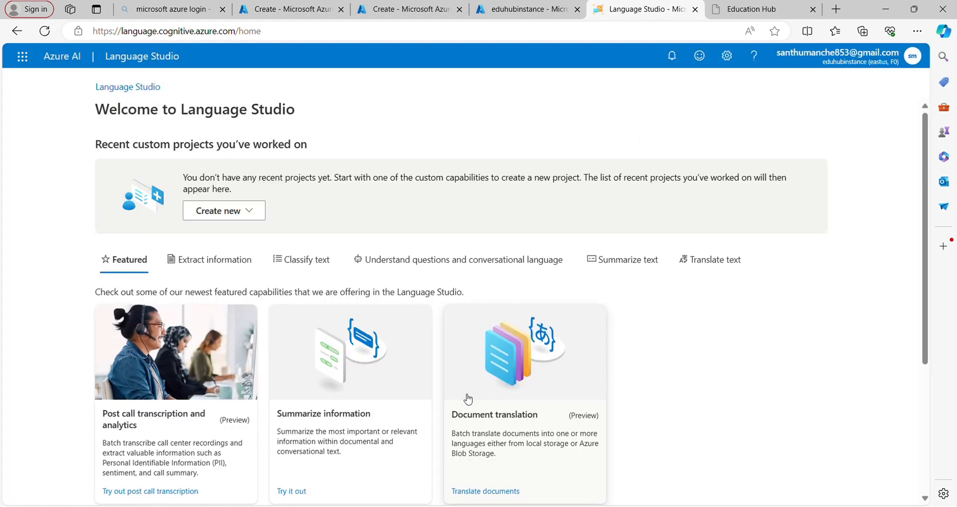
- Start a new Custom question answering project, with the language selected whenever a project is created in this resource
left_click(224, 211)
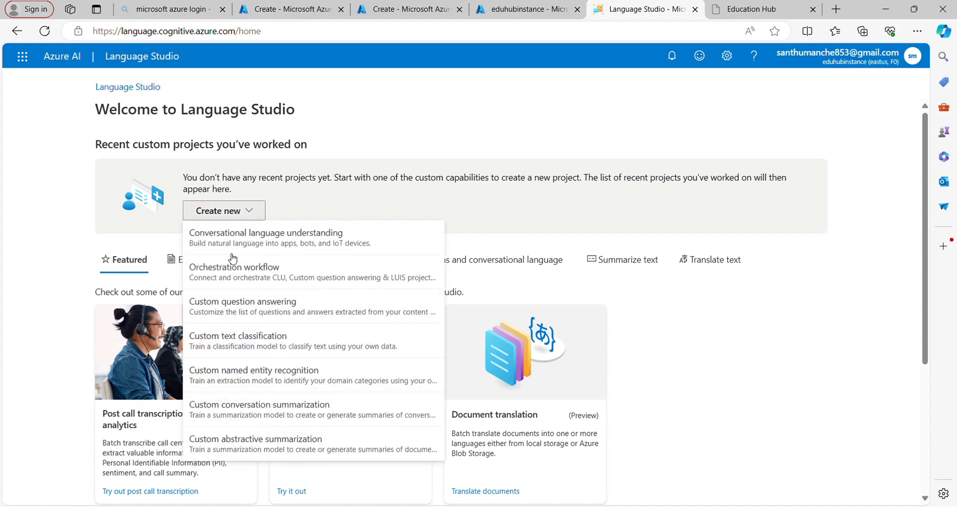
left_click(243, 308)
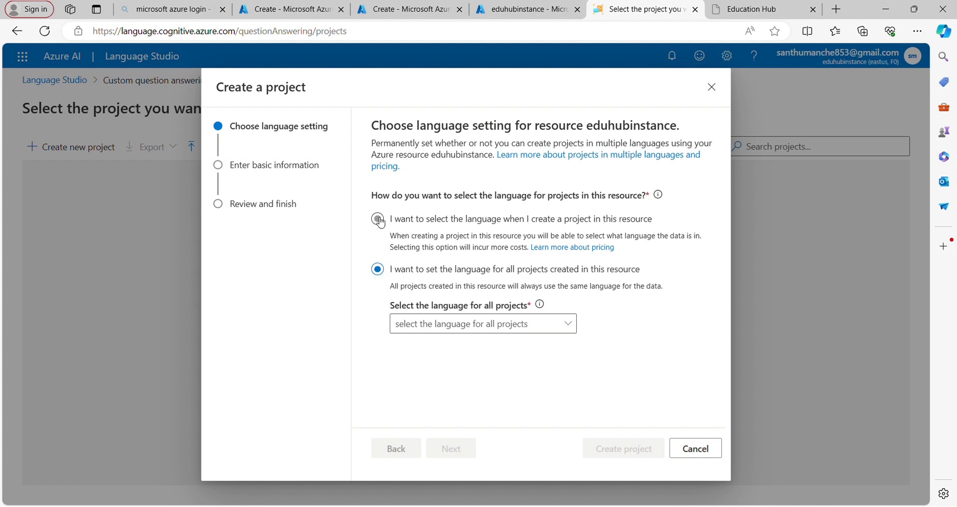
left_click(378, 220)
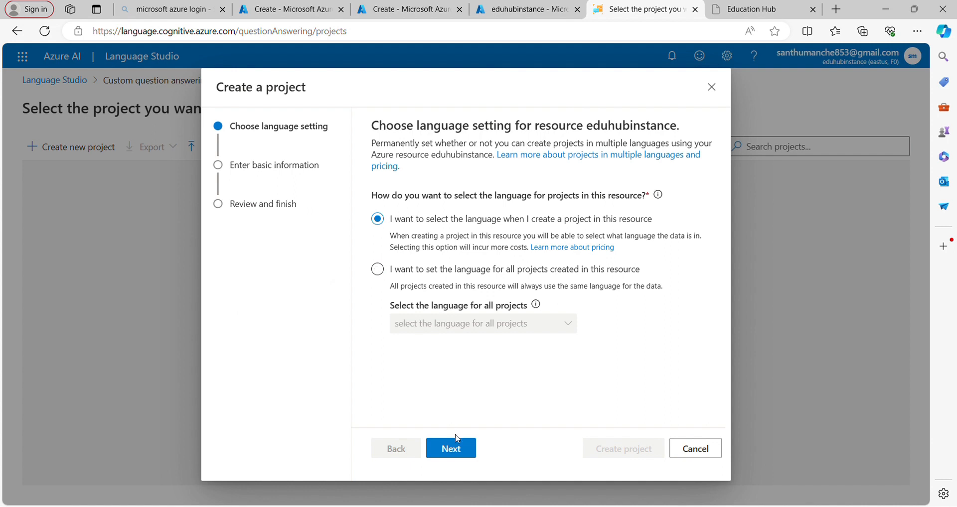
left_click(460, 451)
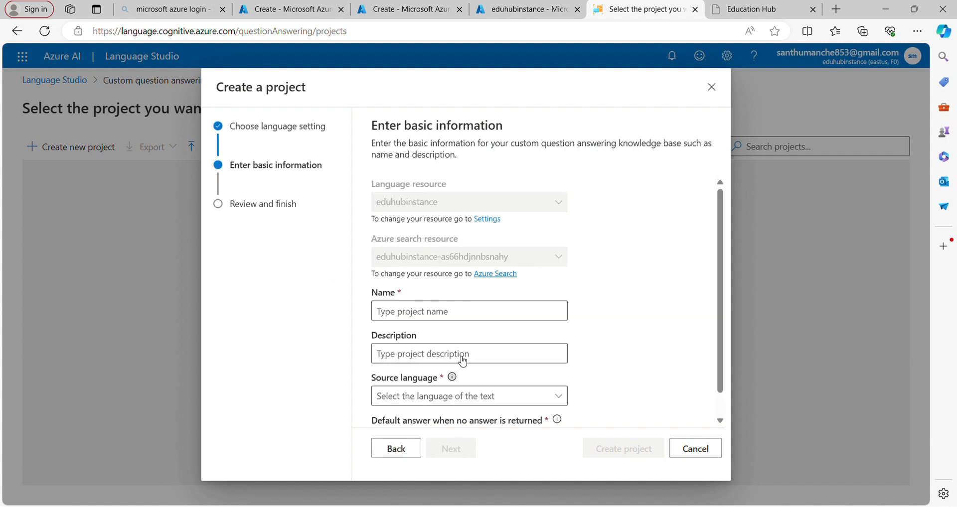
- Name the new question answering project education-hub
left_click(471, 321)
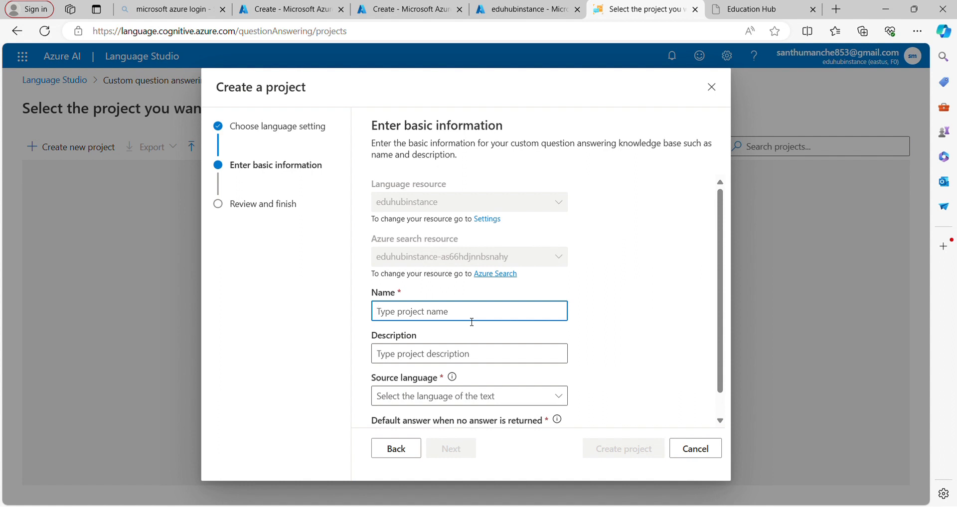
type("eduhub")
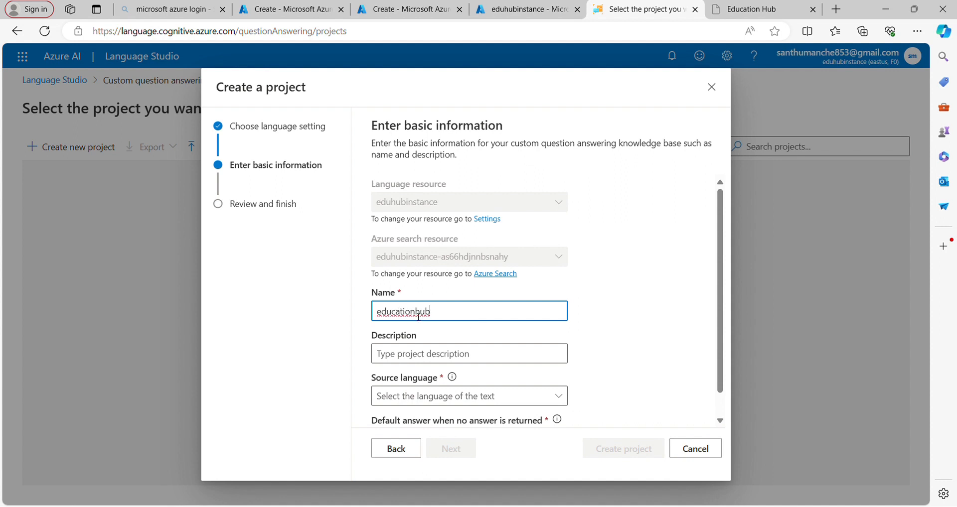
left_click(417, 312)
type("-")
- Set the project's description to onlineeducationcourse and open the source language choices
left_click(455, 357)
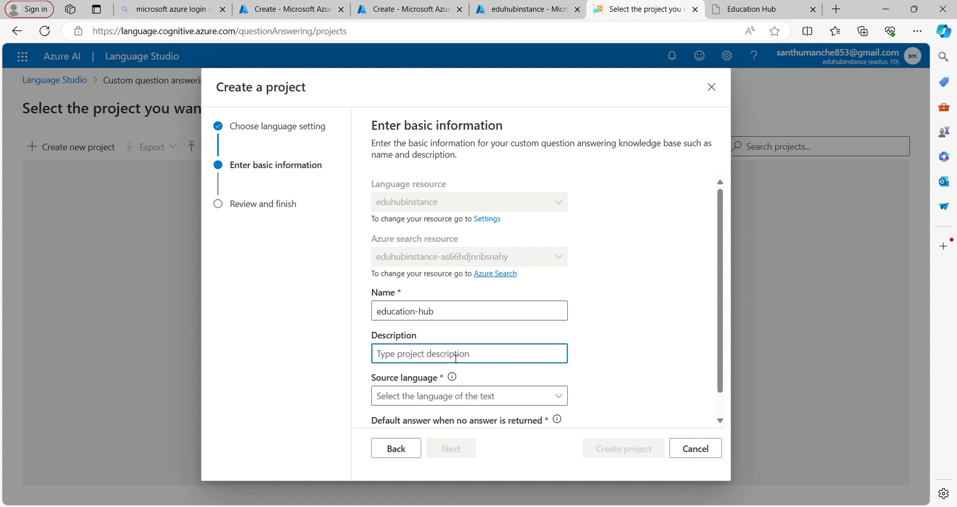
type("onlline e")
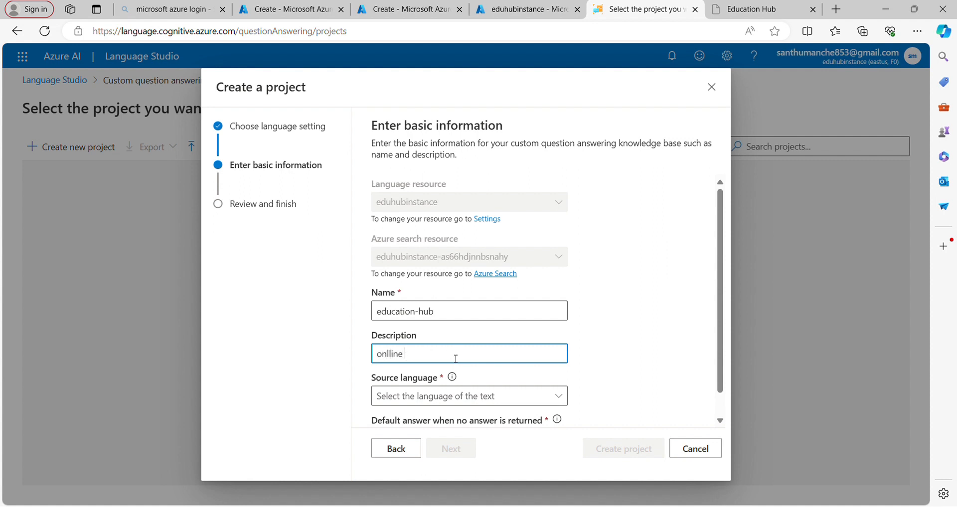
key("BackSpace")
key("BackSpace")
key("BackSpace")
key("BackSpace")
key("BackSpace")
type("ineeducationcourse")
left_click(463, 396)
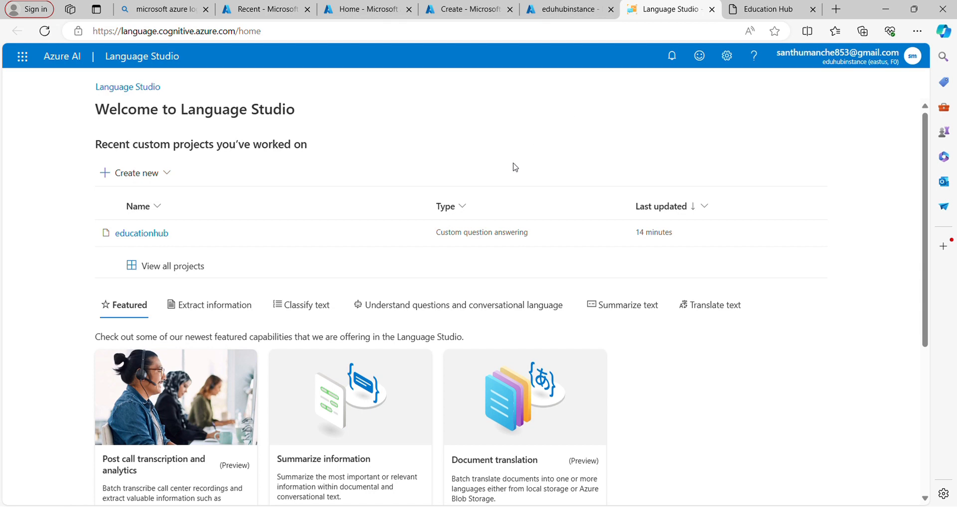
- Open the educationhub project and start adding files as a source for its knowledge base
left_click(453, 242)
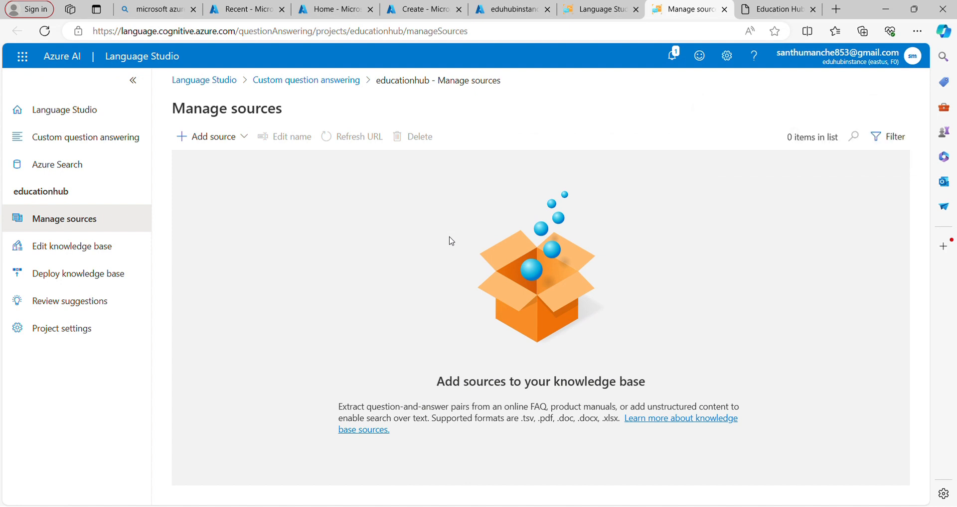
left_click(212, 135)
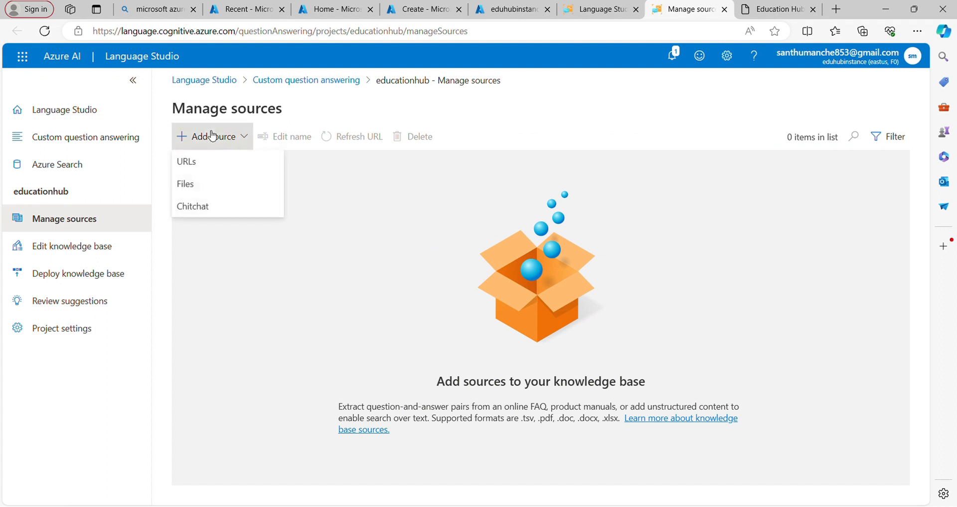
left_click(199, 184)
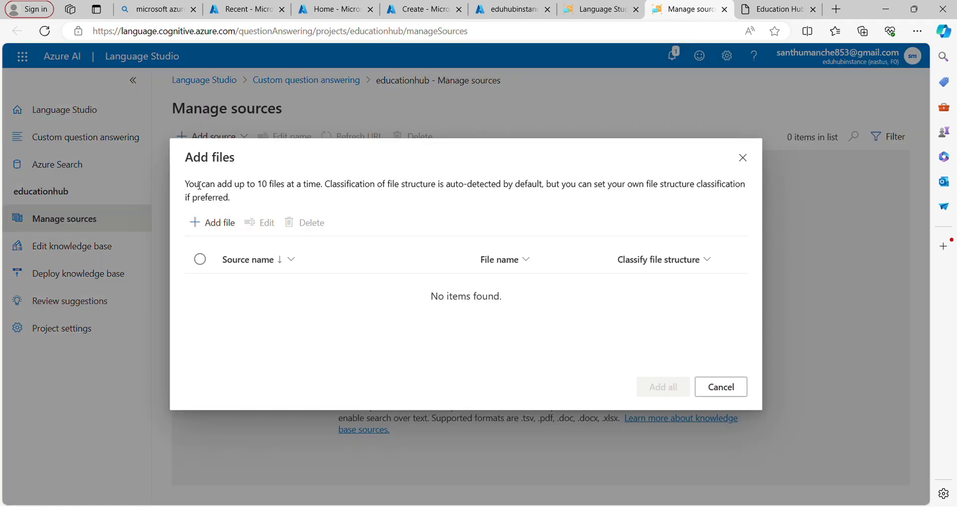
- Add a file entry with source name chatbot and choose Education Hub Chatbot.xlsx as its file
left_click(214, 222)
left_click(254, 293)
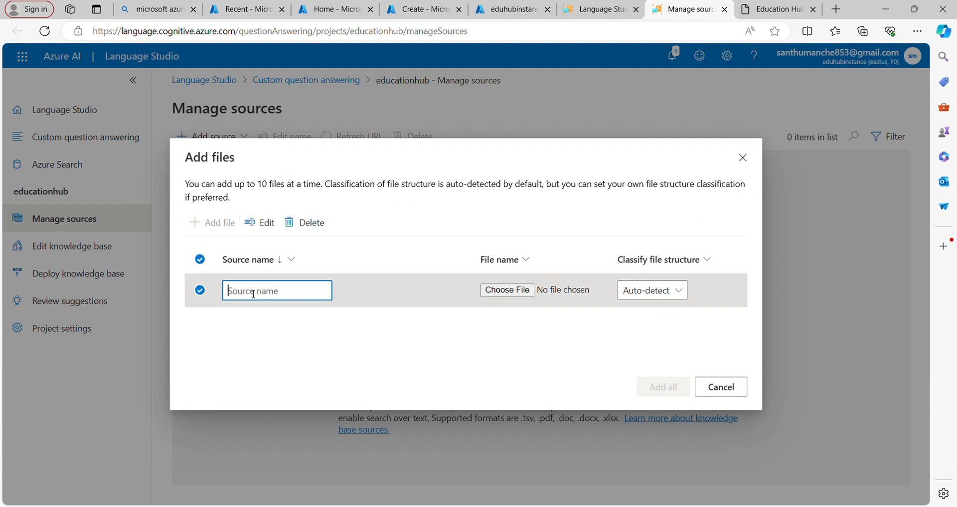
type("chatbot")
left_click(519, 294)
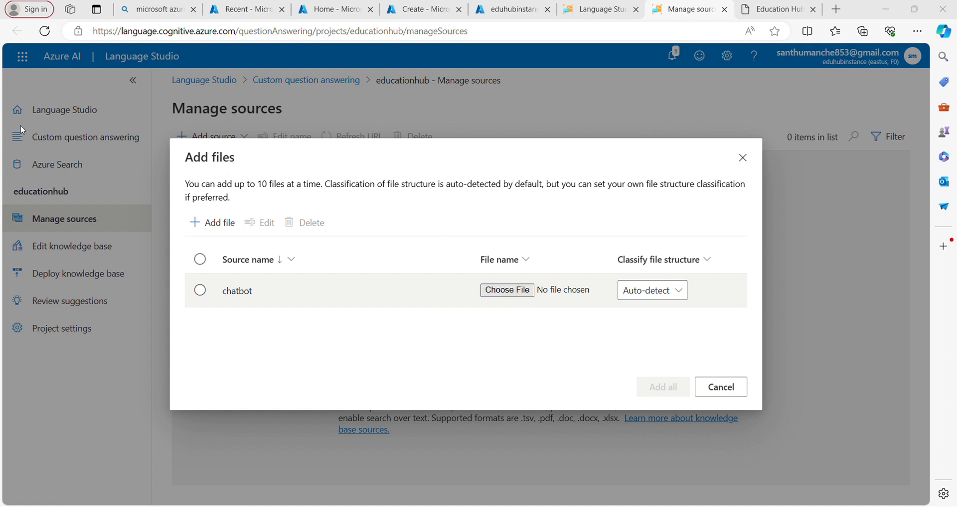
left_click(516, 329)
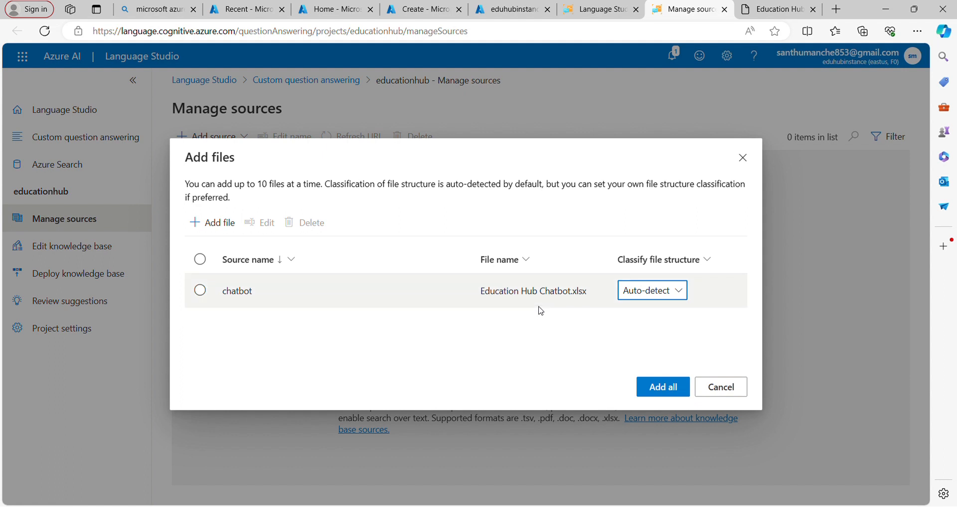
- Keep the file structure classification at Auto-detect, add the file to the project's sources and skip the guided tips
left_click(670, 298)
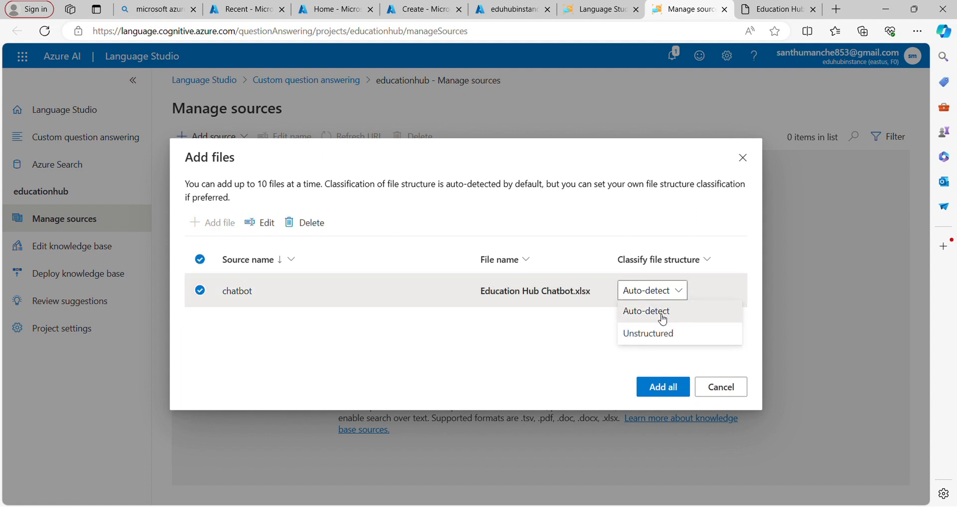
left_click(661, 314)
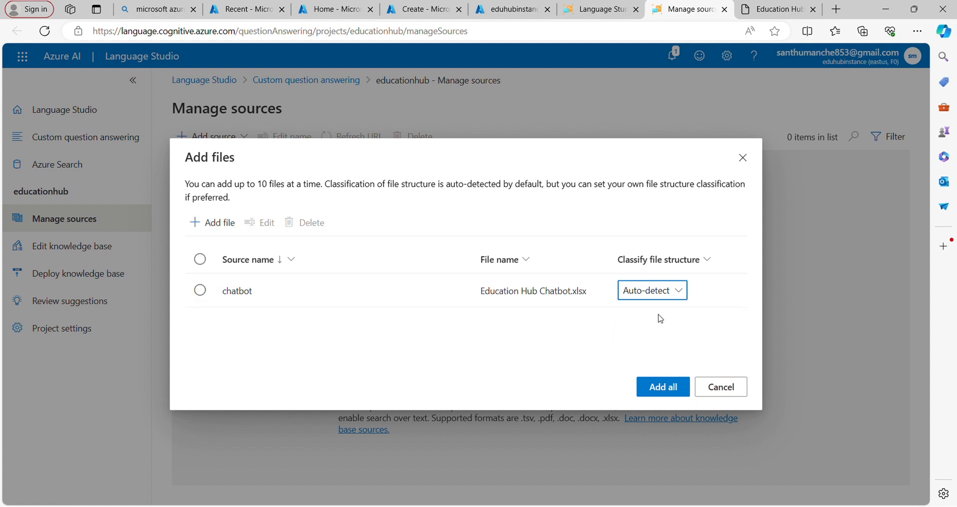
left_click(664, 387)
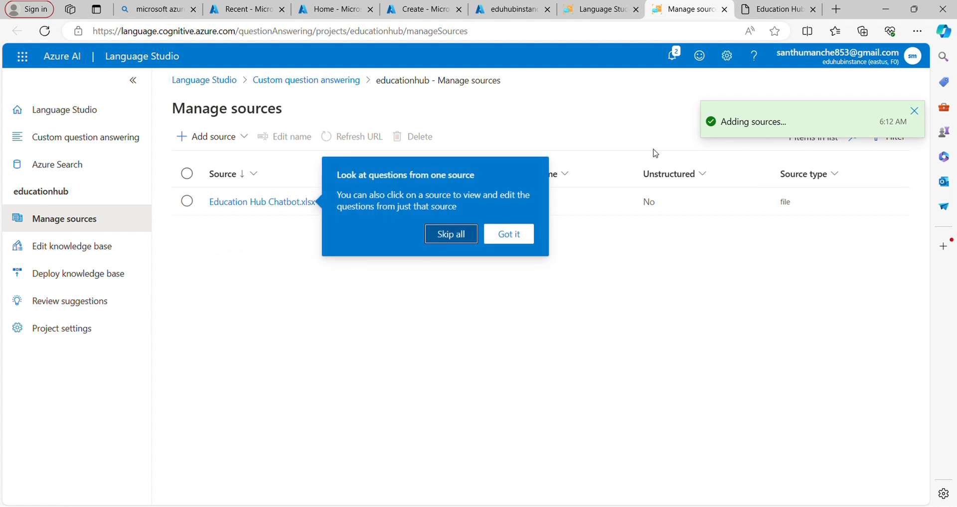
left_click(458, 233)
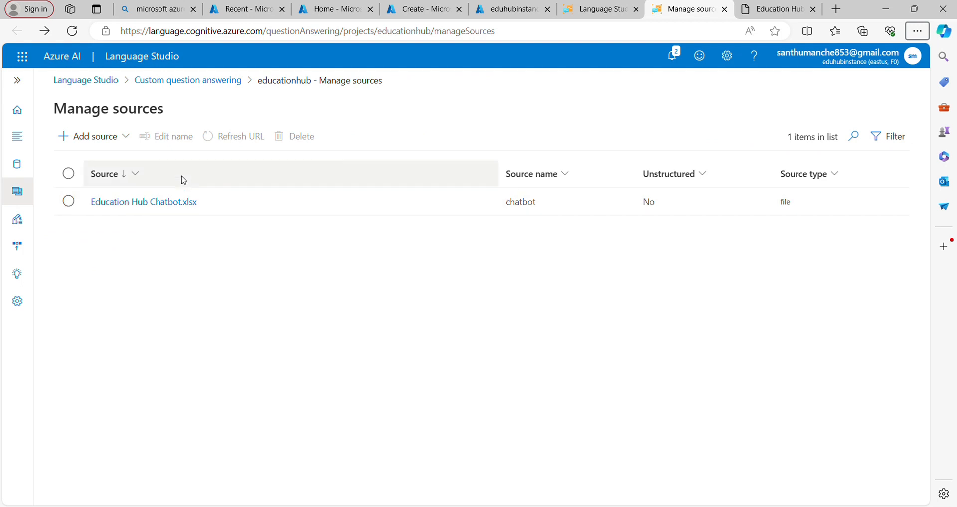
- Open the Education Hub Chatbot.xlsx source and review its imported question answer pairs
left_click(173, 203)
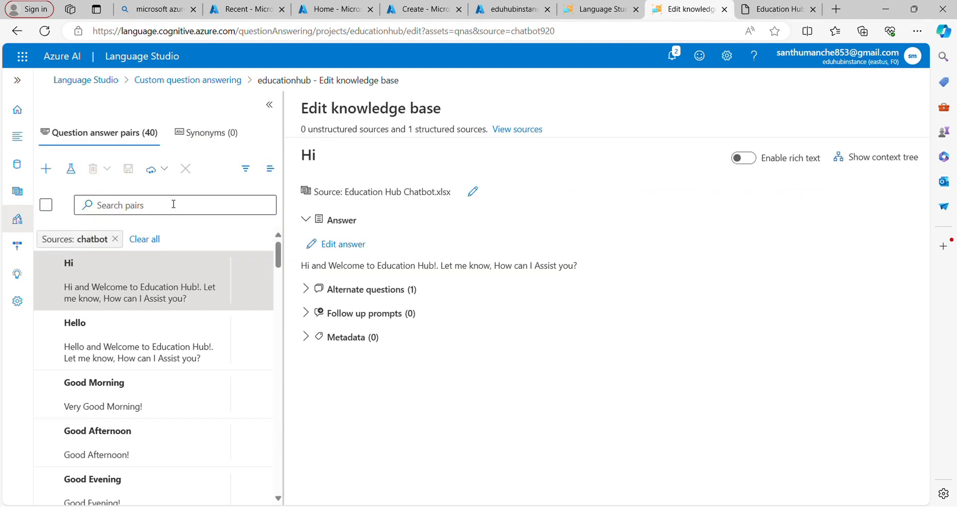
scroll(129, 321, "down", 5)
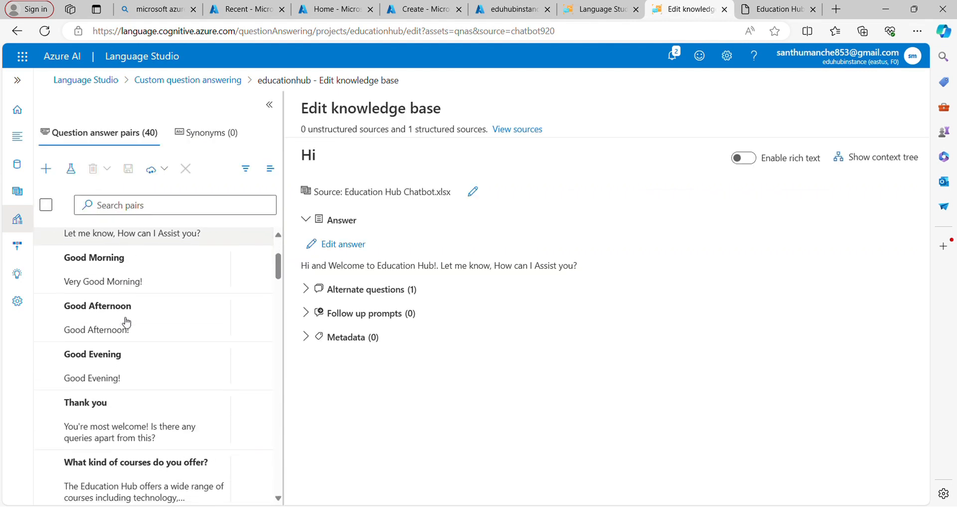
scroll(128, 324, "down", 8)
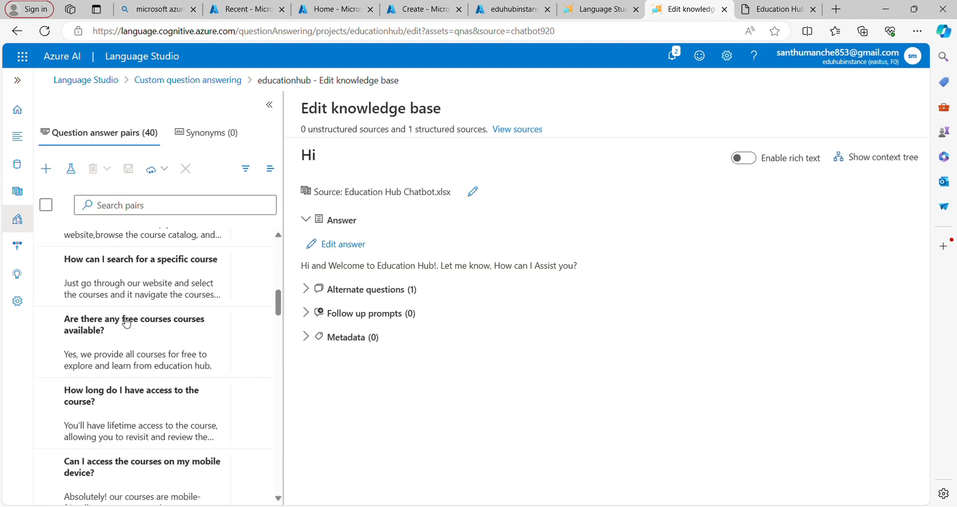
scroll(127, 322, "down", 10)
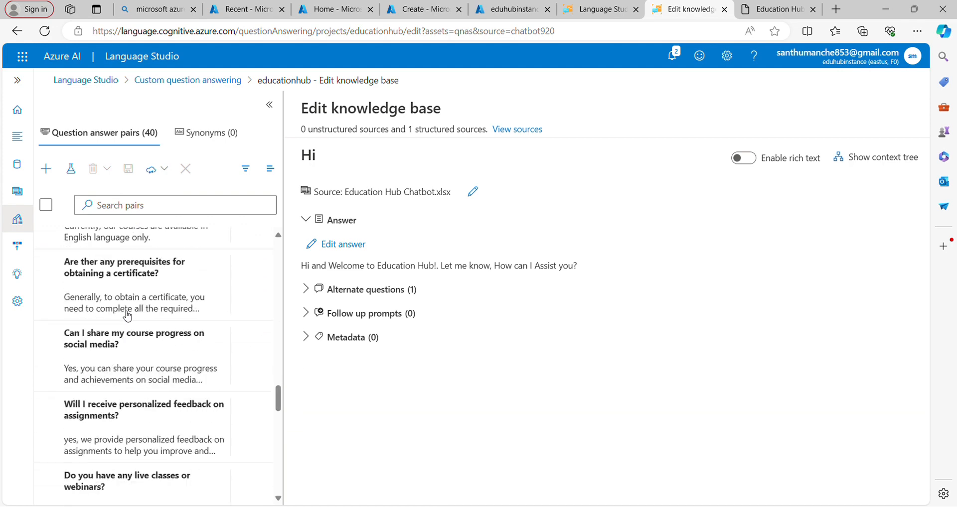
- Deploy the educationhub knowledge base and skip the tip about creating a bot
left_click(17, 251)
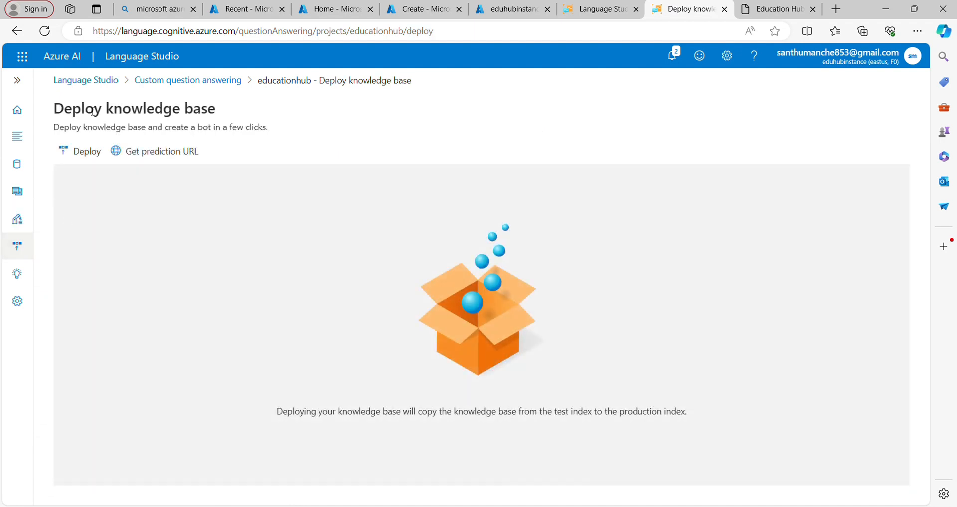
left_click(85, 155)
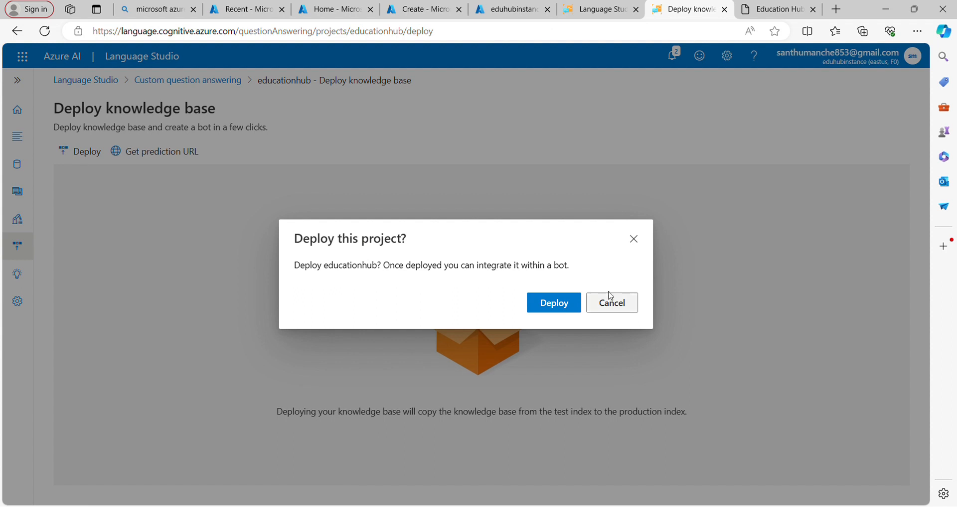
left_click(573, 305)
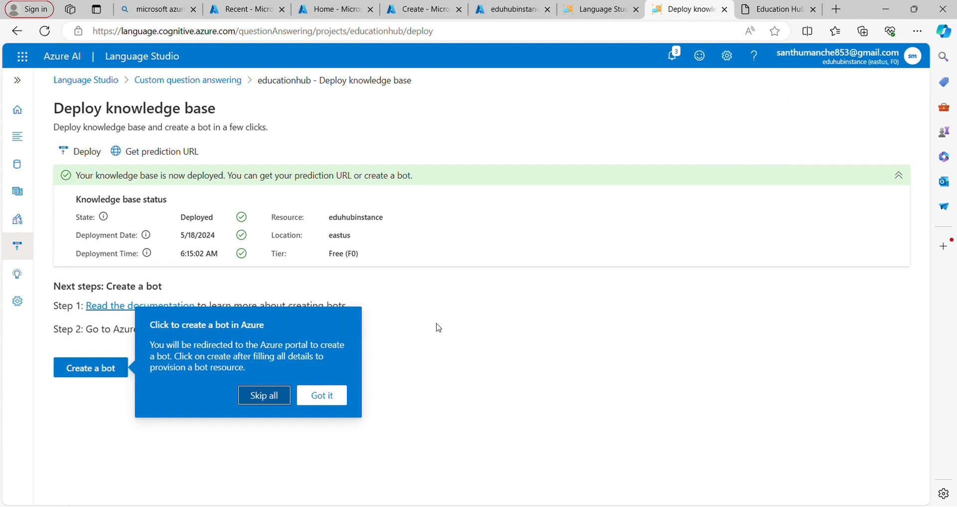
left_click(270, 401)
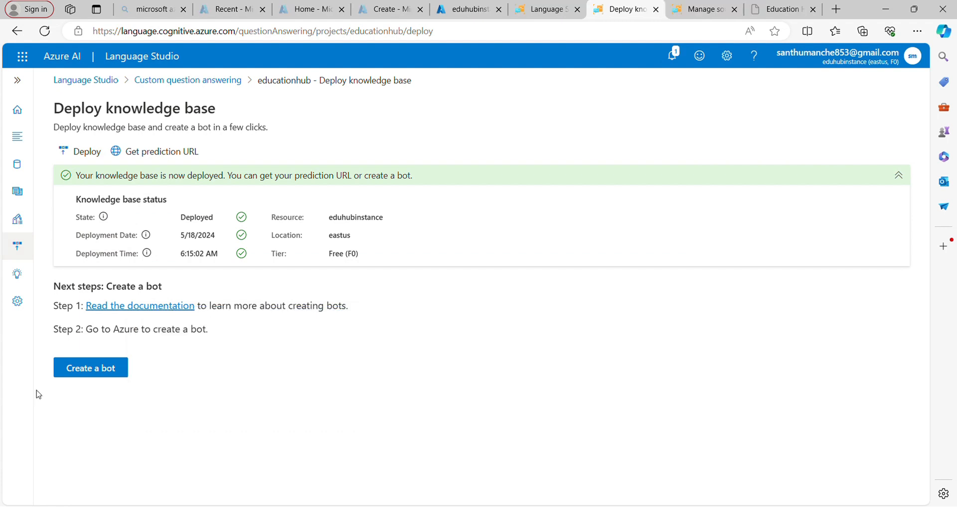
- Start creating a bot from the deployed knowledge base in Azure and assign it to the existing resource group eduhubrg
left_click(99, 377)
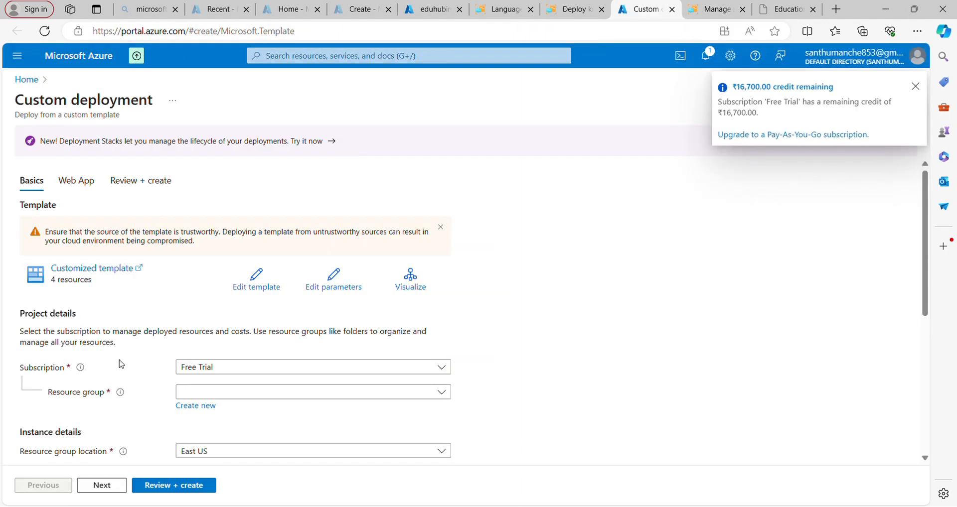
scroll(292, 355, "down", 3)
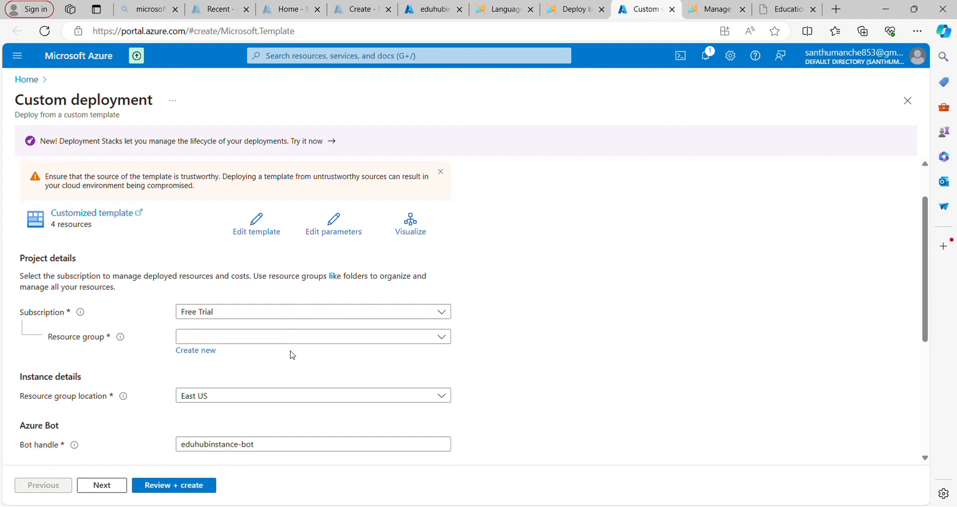
scroll(292, 355, "down", 1)
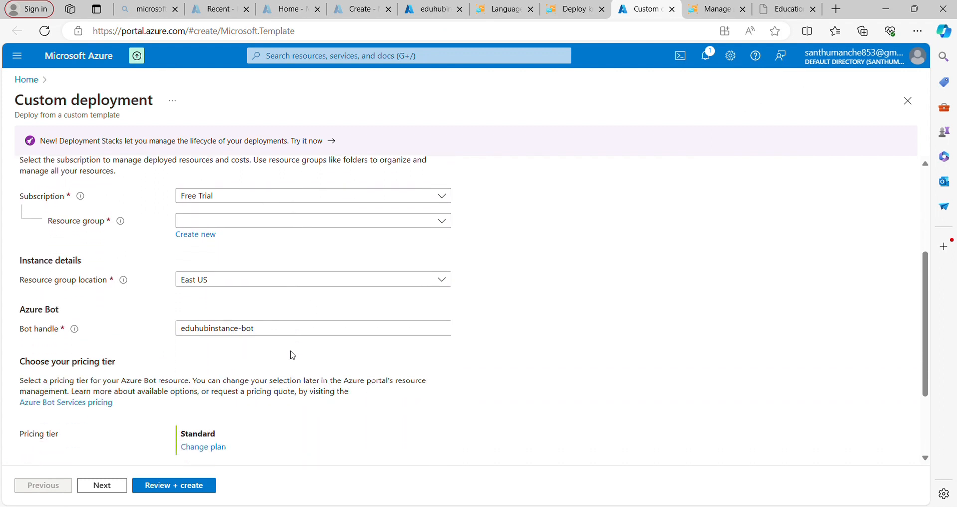
left_click(281, 221)
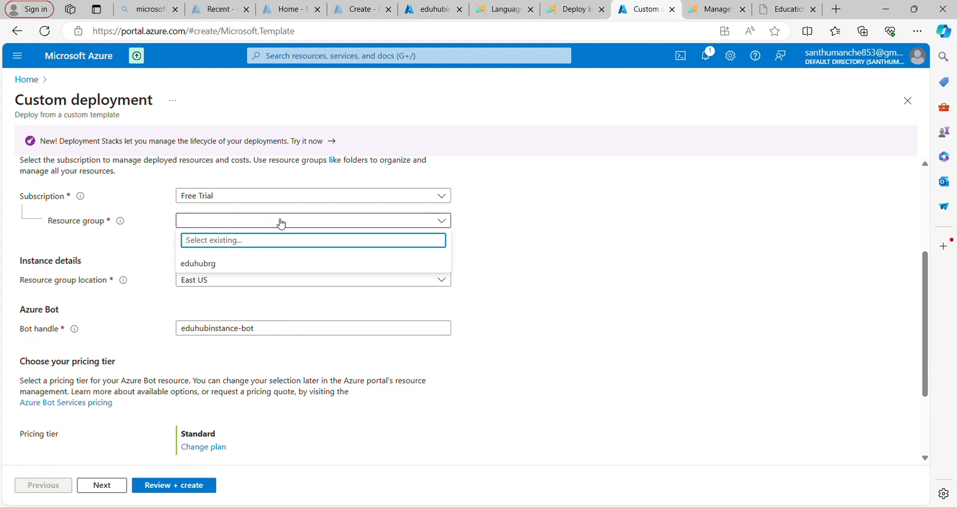
left_click(214, 264)
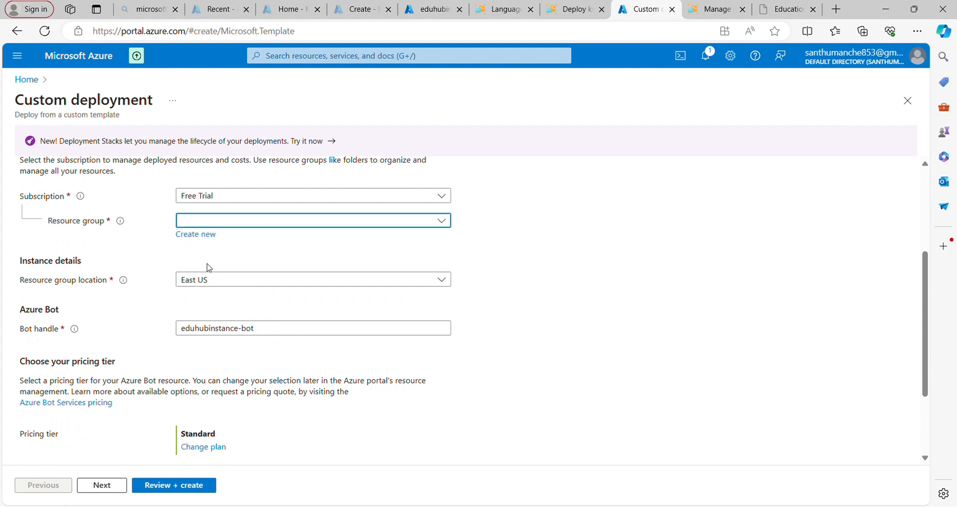
scroll(258, 279, "down", 3)
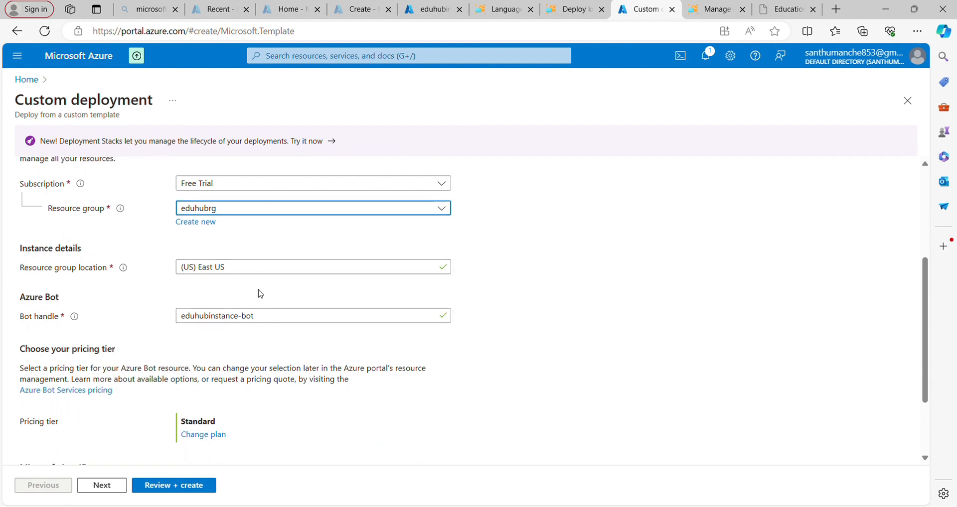
scroll(258, 294, "down", 2)
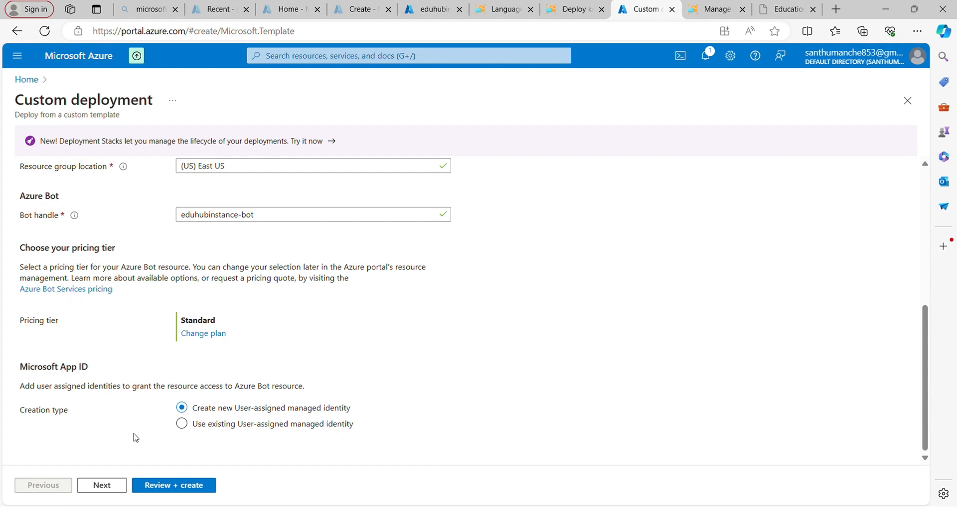
- Go on to the bot's web app settings and choose to create a new app service plan
left_click(102, 486)
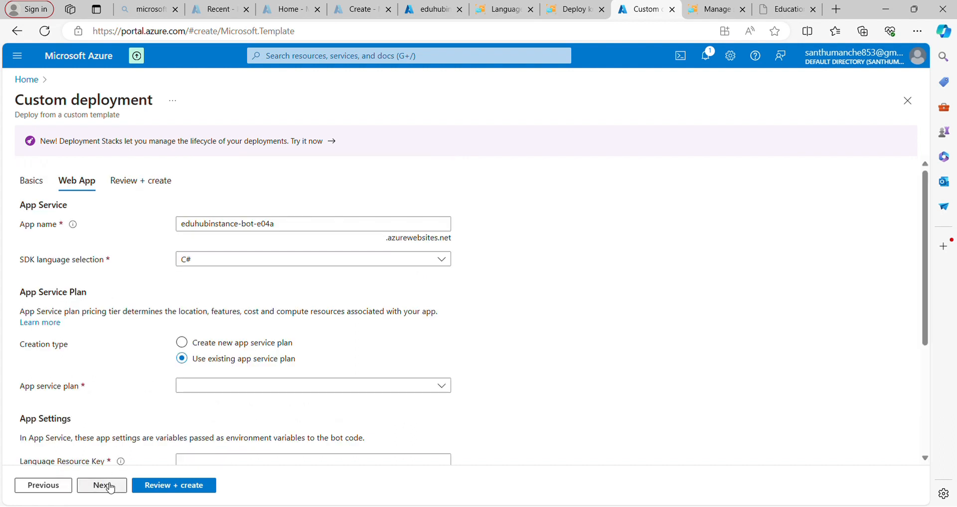
scroll(250, 298, "down", 2)
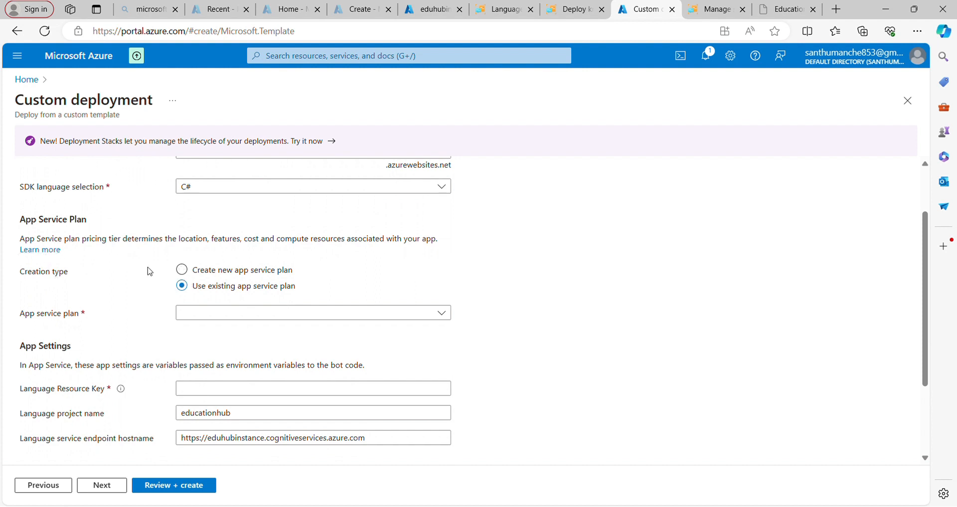
left_click(183, 271)
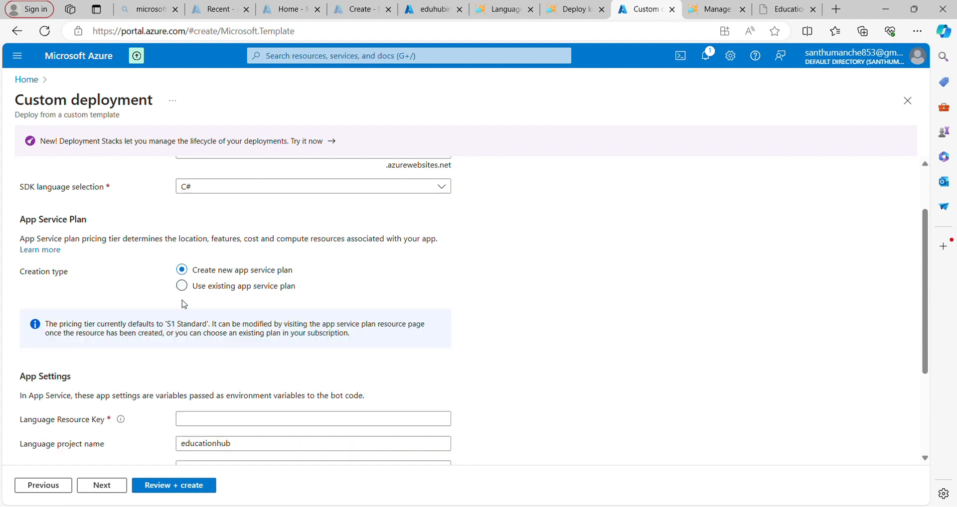
- Copy the eduhubinstance resource key from Language Studio's resource settings and paste it as the Language Resource Key in the Azure bot deployment
scroll(188, 314, "down", 2)
scroll(187, 315, "down", 1)
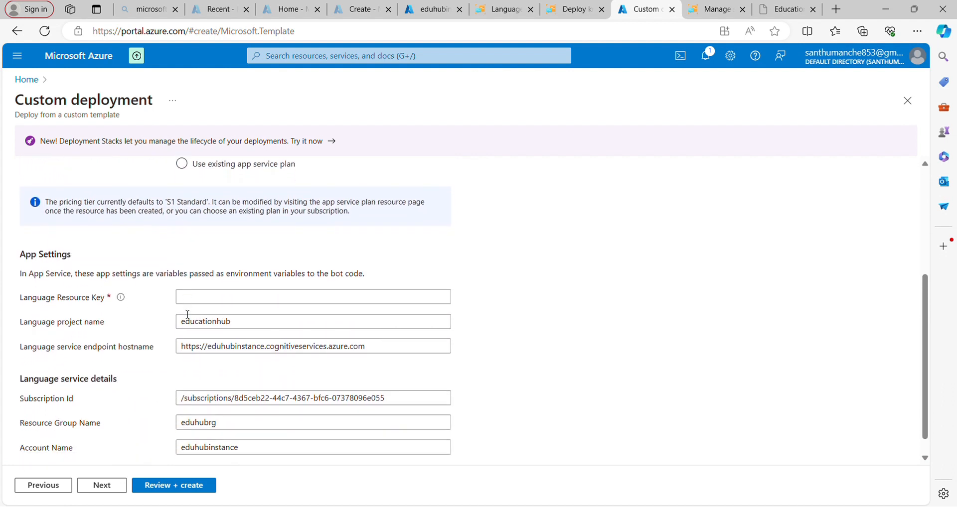
left_click(206, 300)
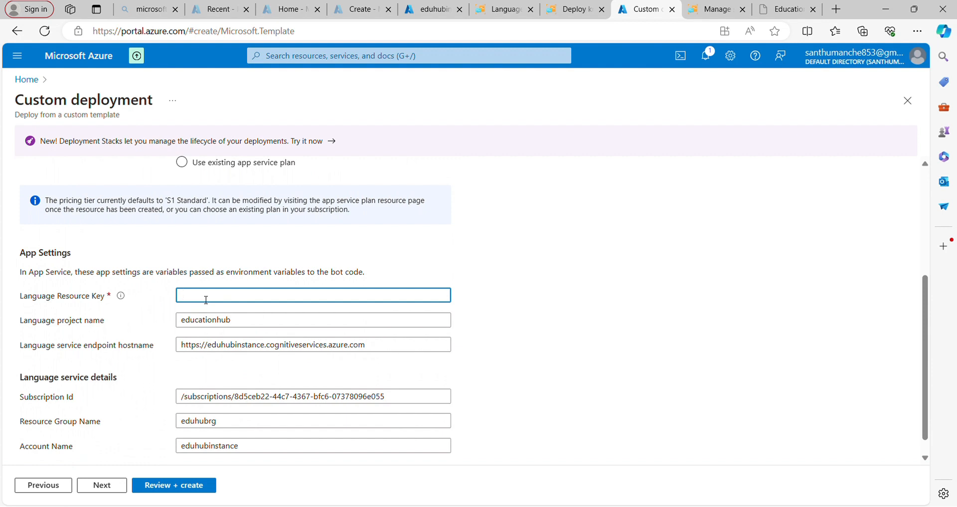
scroll(206, 294, "down", 1)
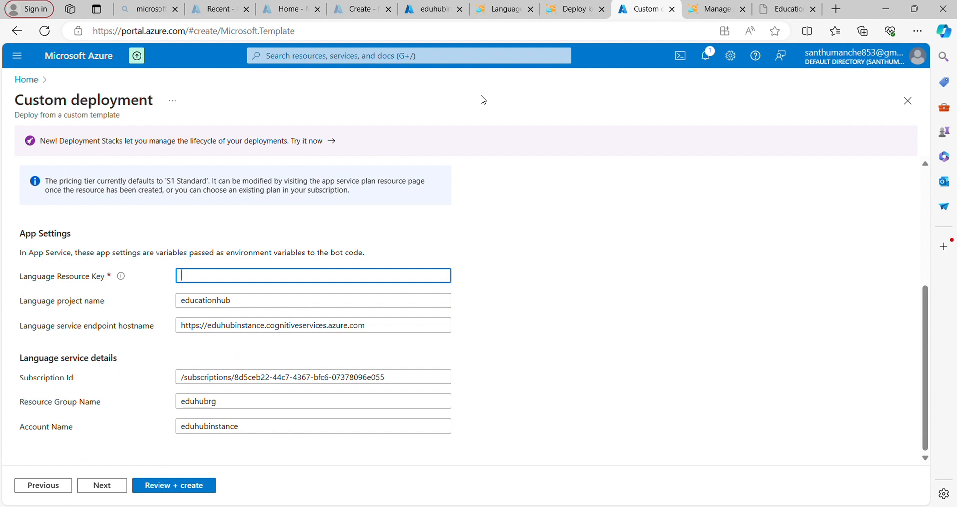
left_click(568, 10)
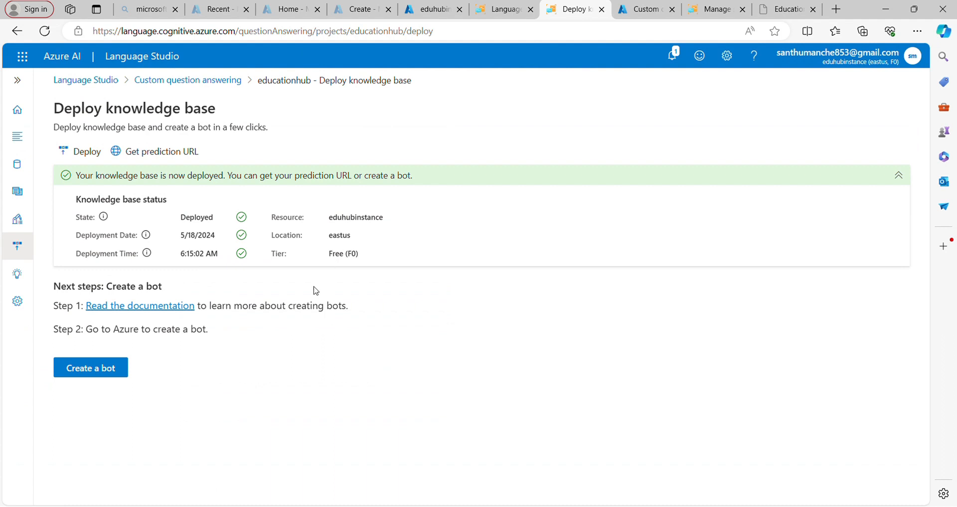
left_click(728, 56)
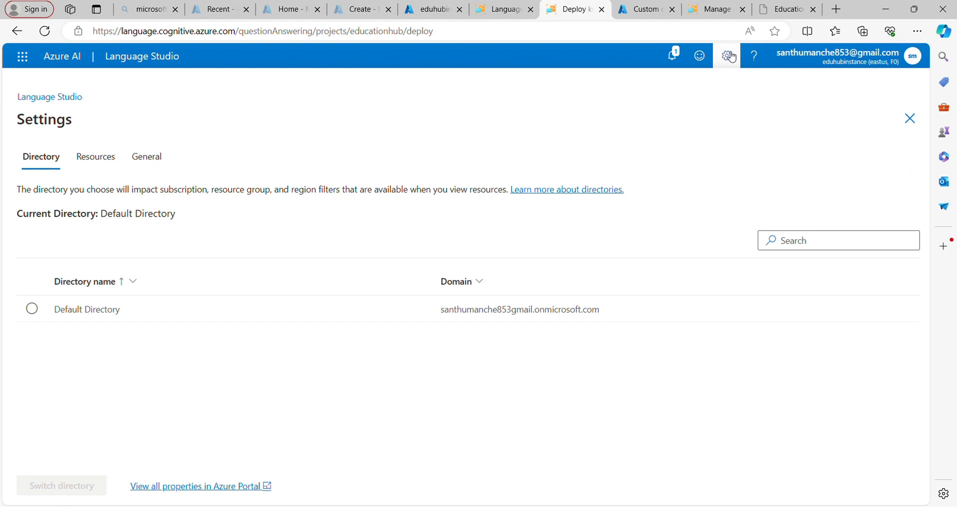
left_click(114, 166)
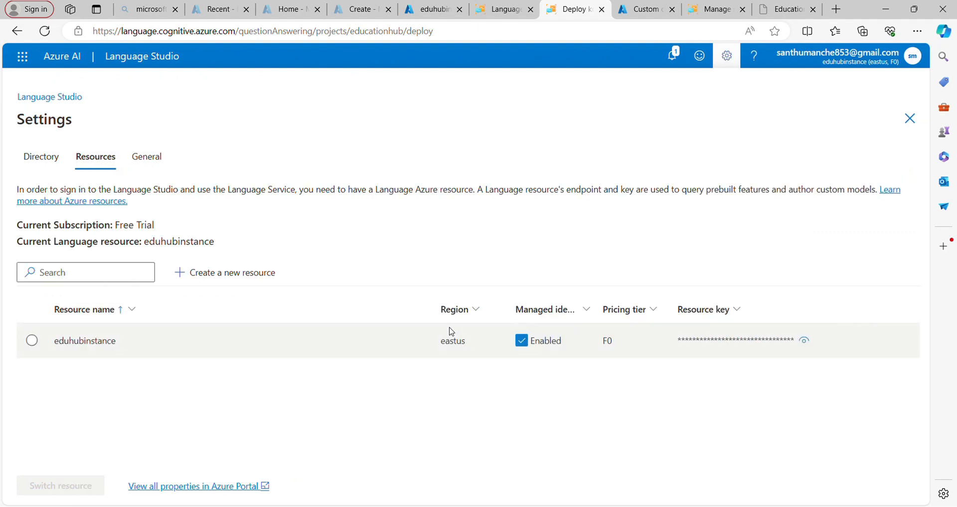
left_click(805, 342)
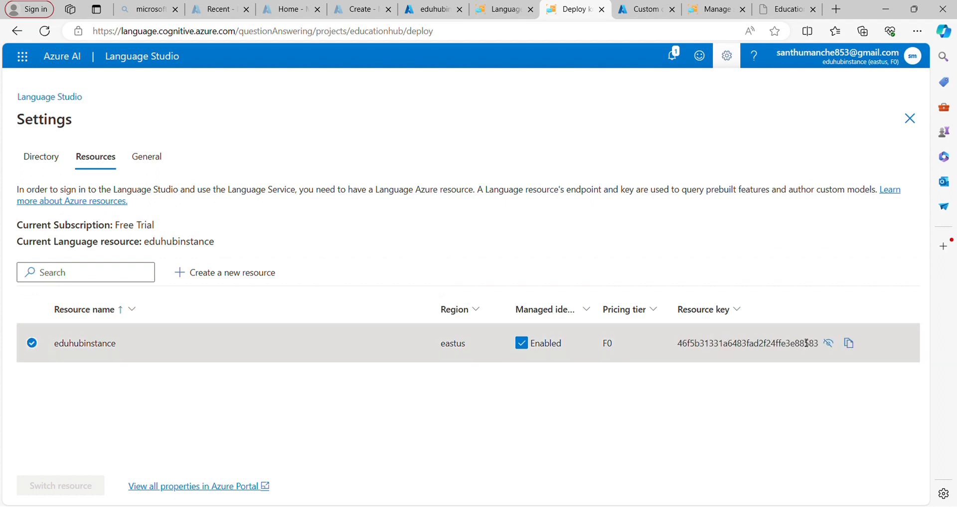
left_click(849, 351)
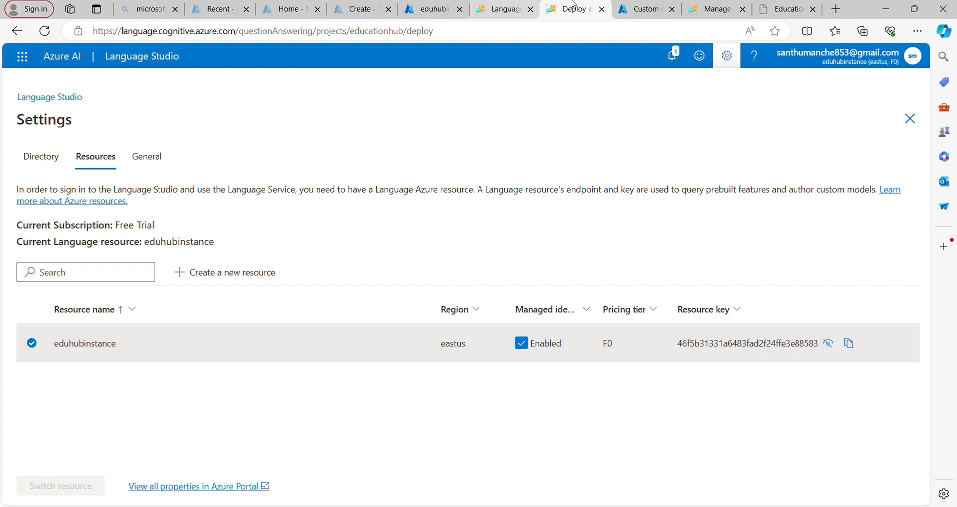
left_click(638, 7)
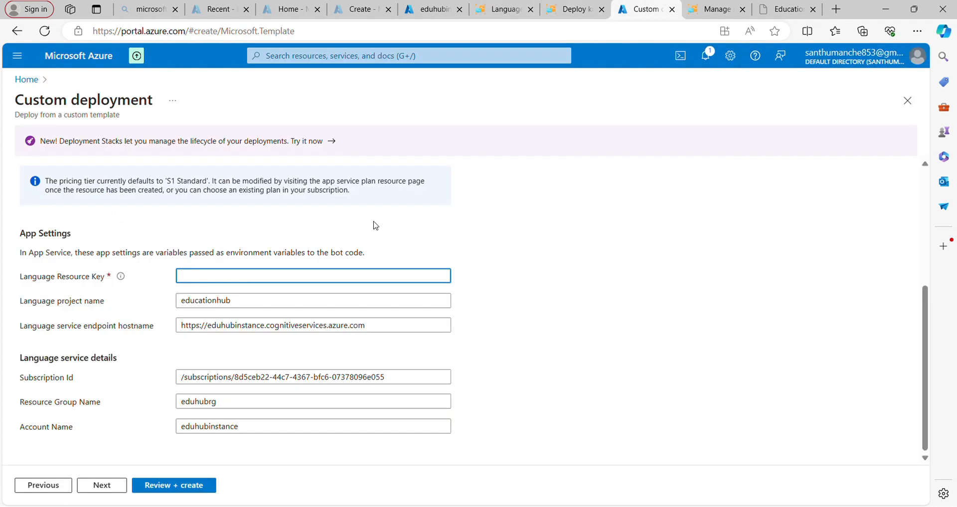
key("ctrl+v")
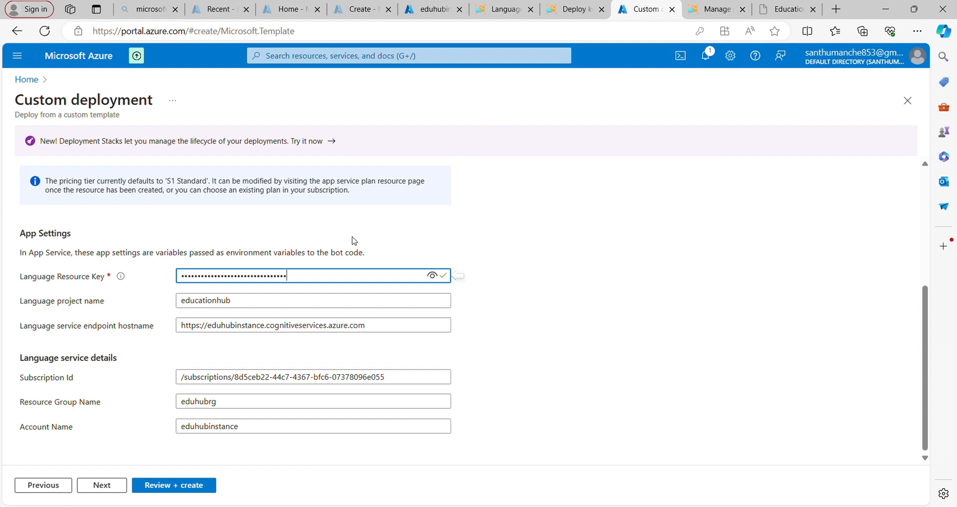
- Review the custom deployment's settings and create the bot resources in the eduhubrg resource group
left_click(170, 481)
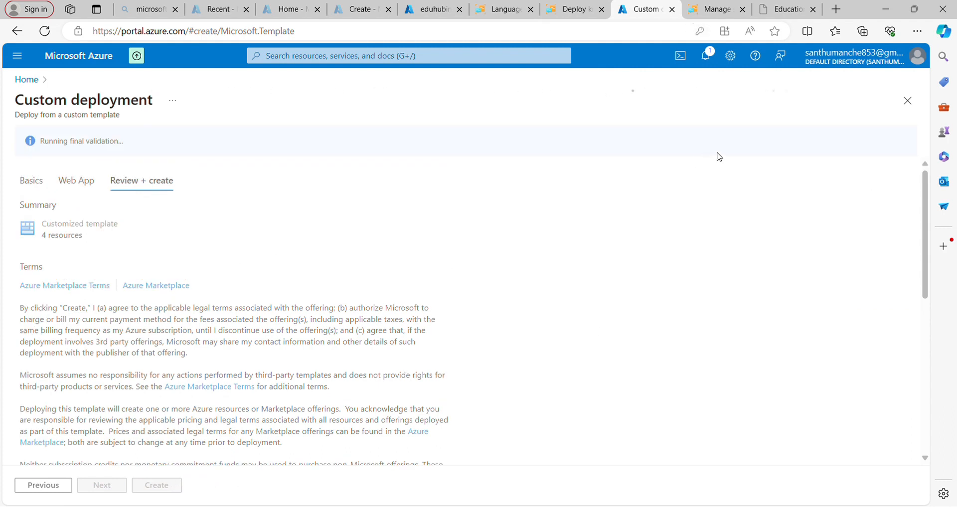
scroll(398, 297, "down", 6)
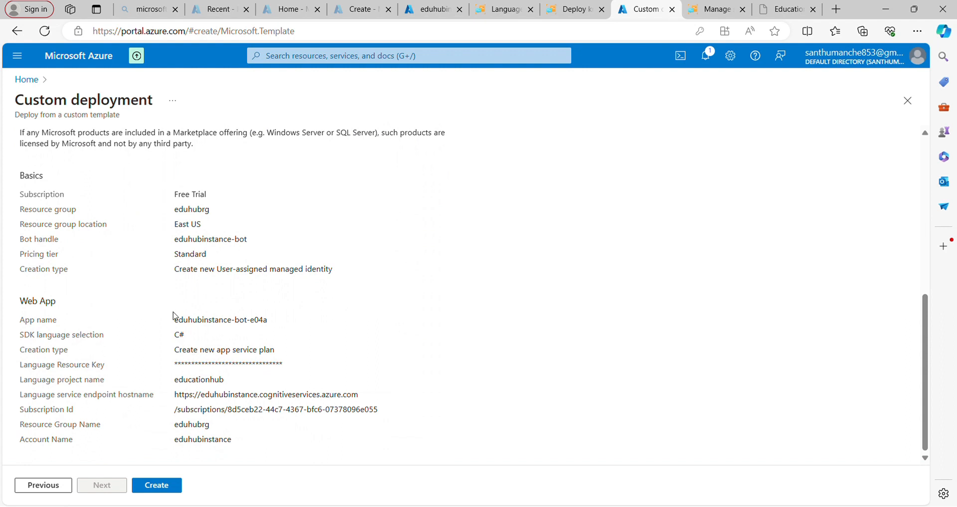
left_click(168, 487)
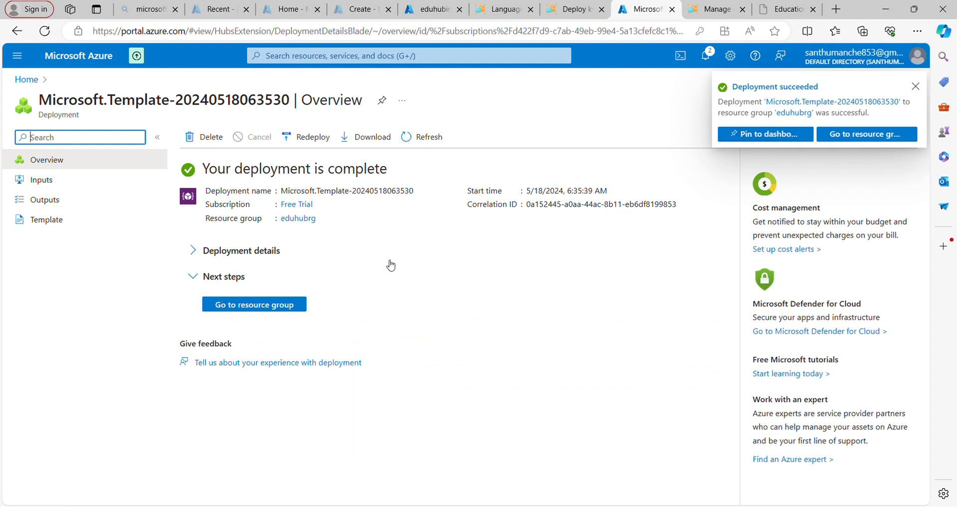
- Go to the deployed eduhubrg resource group and open the channels of the eduhubinstance-bot Azure Bot
left_click(277, 306)
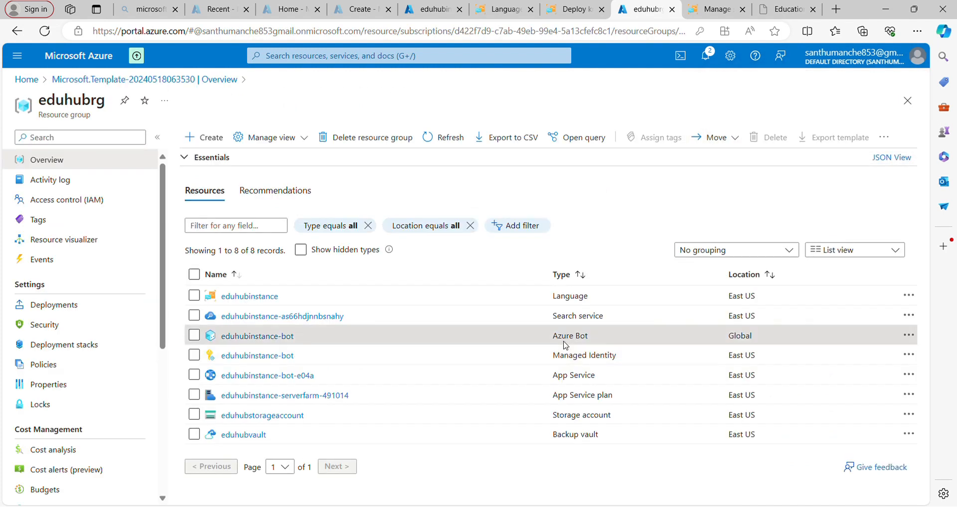
left_click(292, 338)
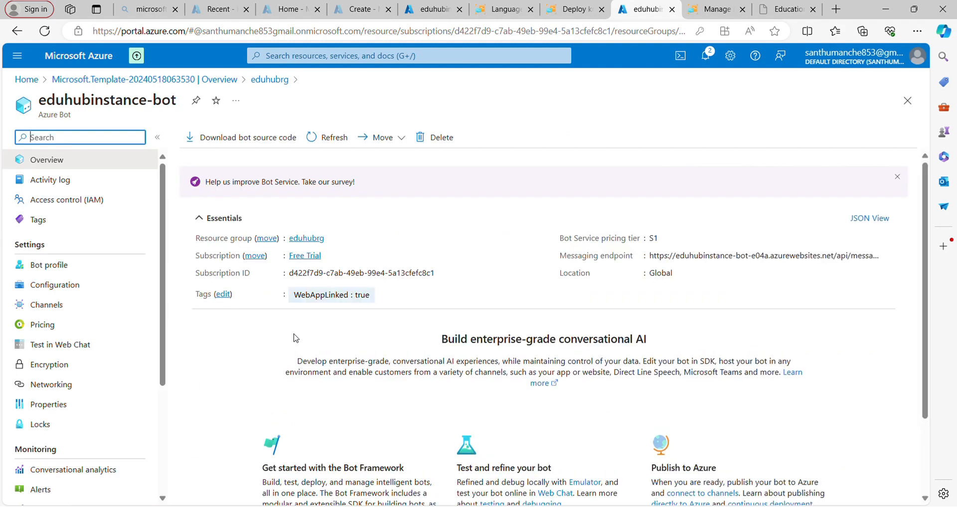
left_click(55, 307)
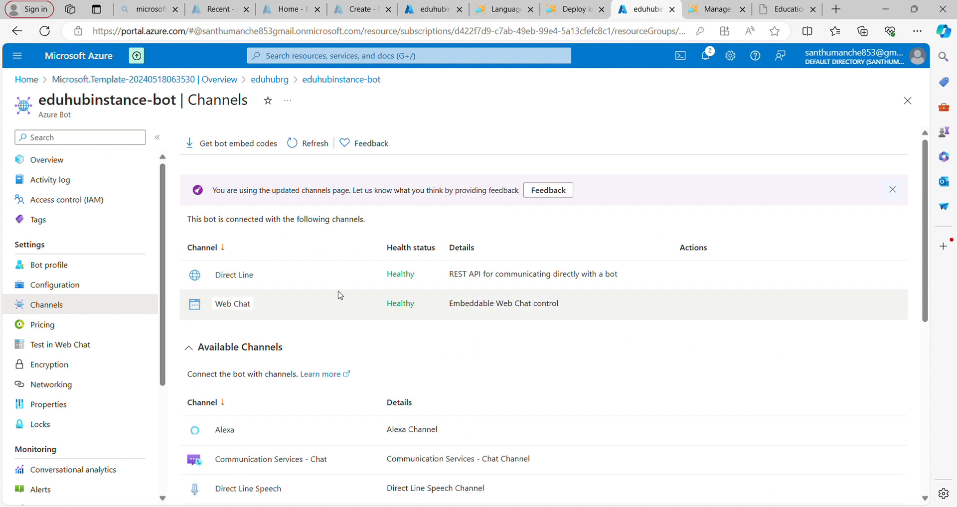
- Add the Microsoft Teams channel to the bot, agreeing to the terms and applying Microsoft Teams Commercial messaging
scroll(374, 315, "down", 2)
scroll(374, 315, "down", 5)
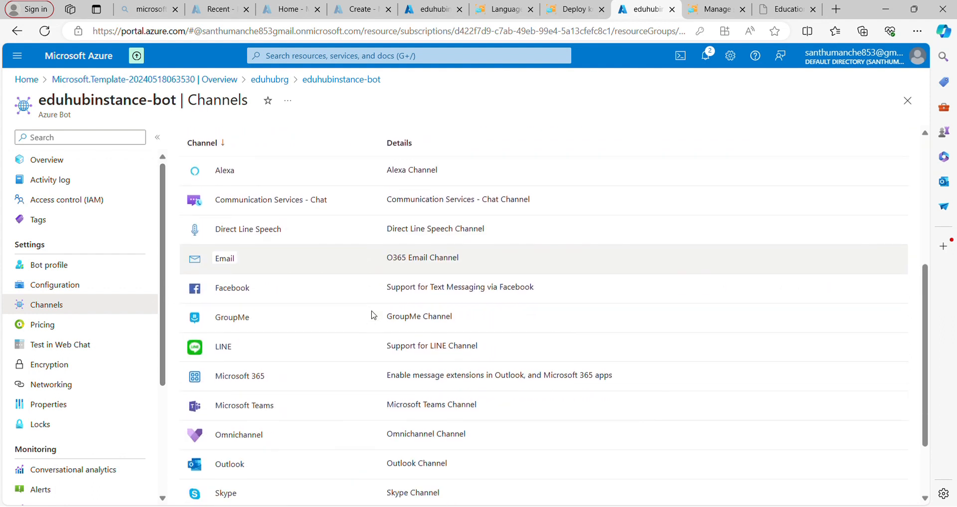
scroll(372, 316, "down", 1)
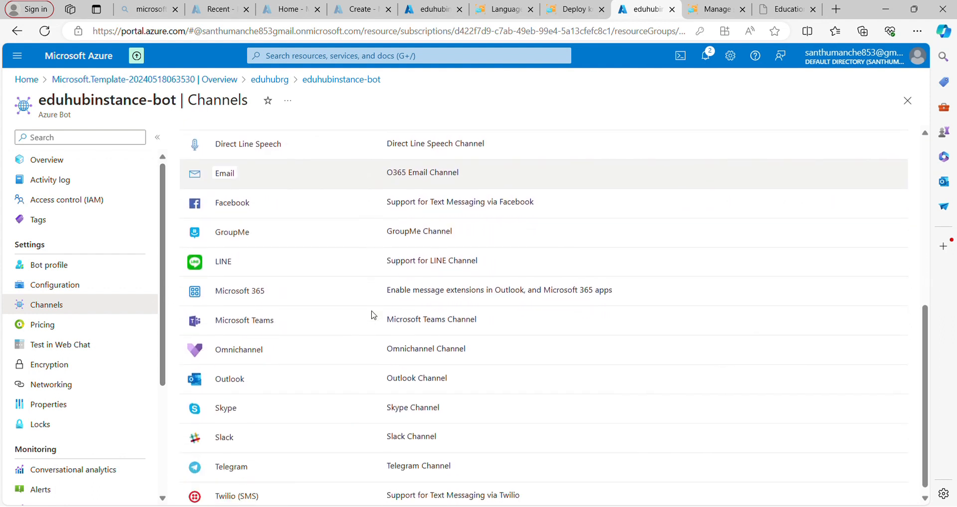
left_click(270, 324)
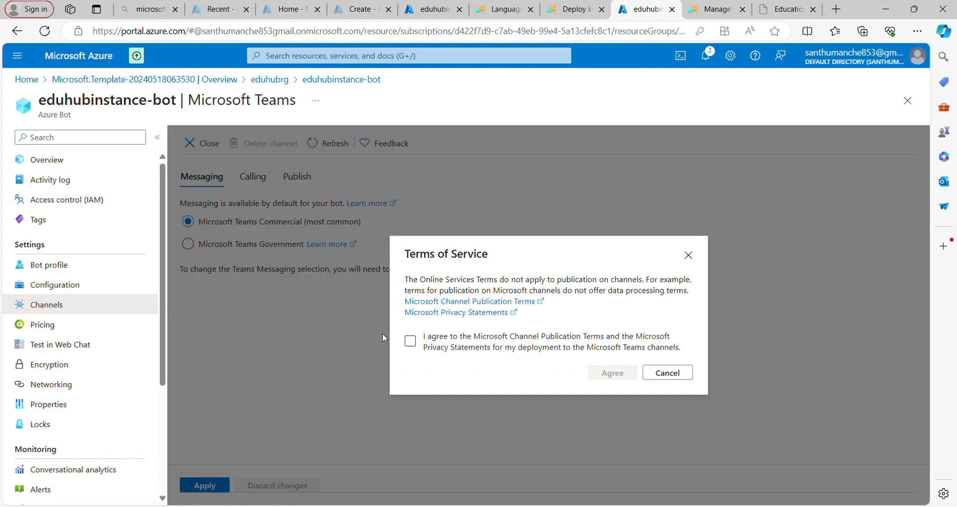
left_click(410, 343)
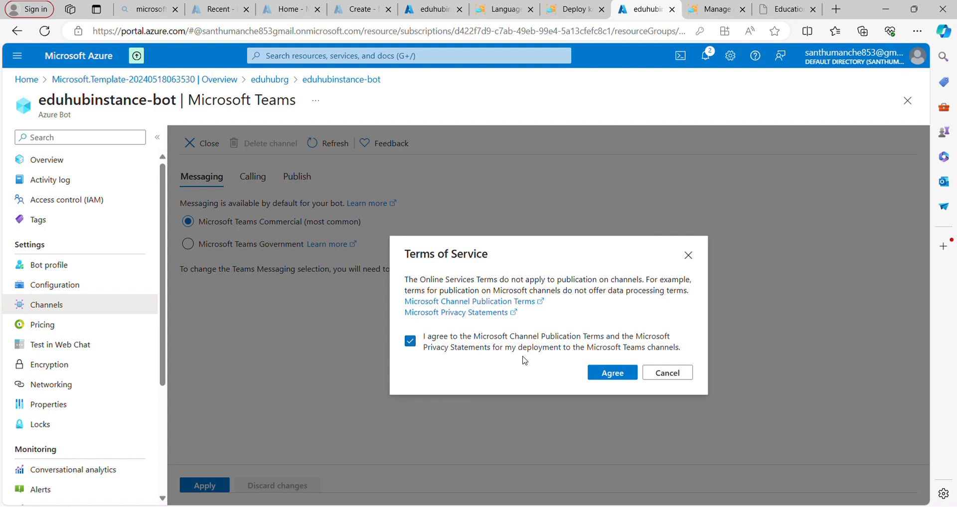
left_click(615, 375)
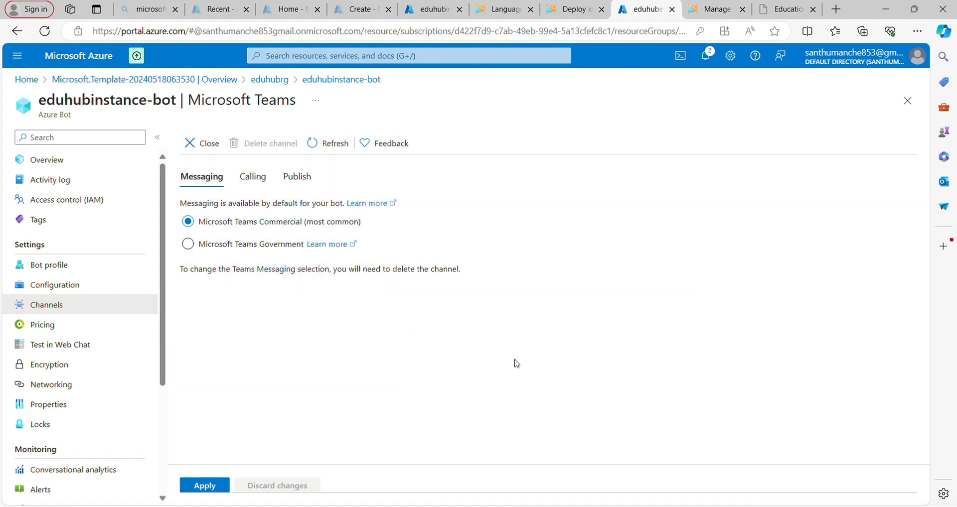
left_click(205, 486)
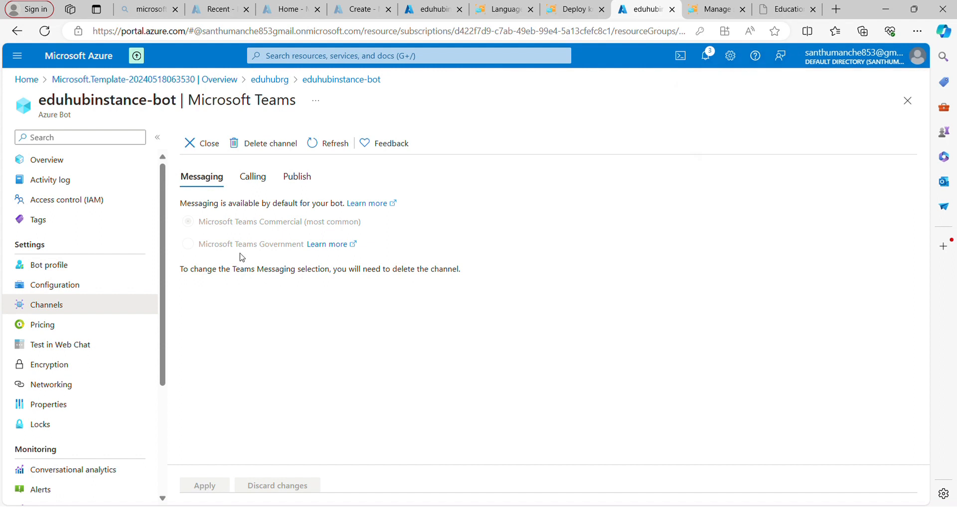
left_click(205, 143)
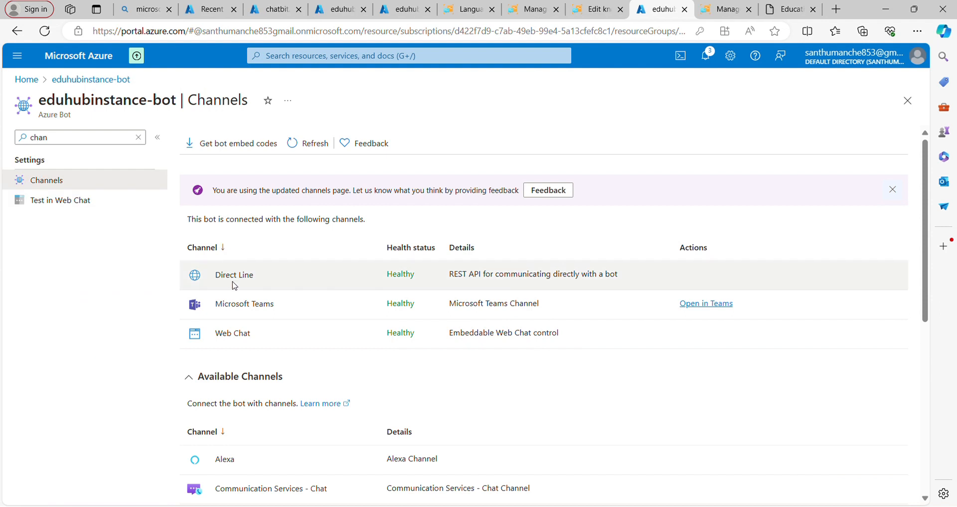
- Copy the embed code of the Default Site in the bot's Web Chat channel
left_click(233, 333)
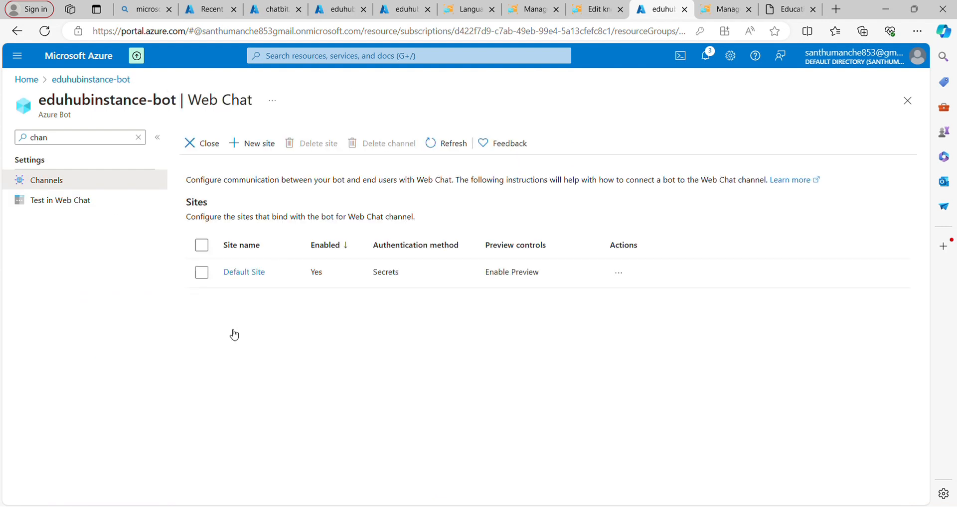
left_click(261, 280)
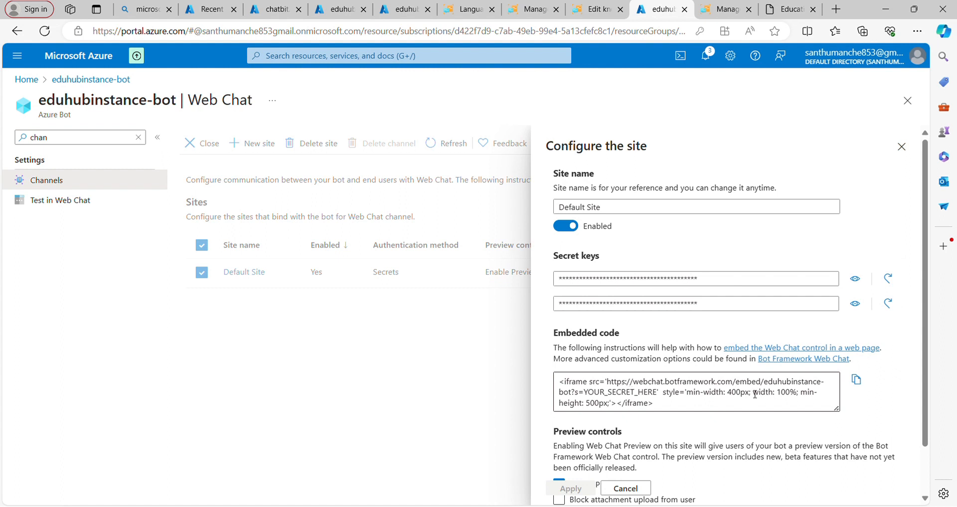
left_click(856, 382)
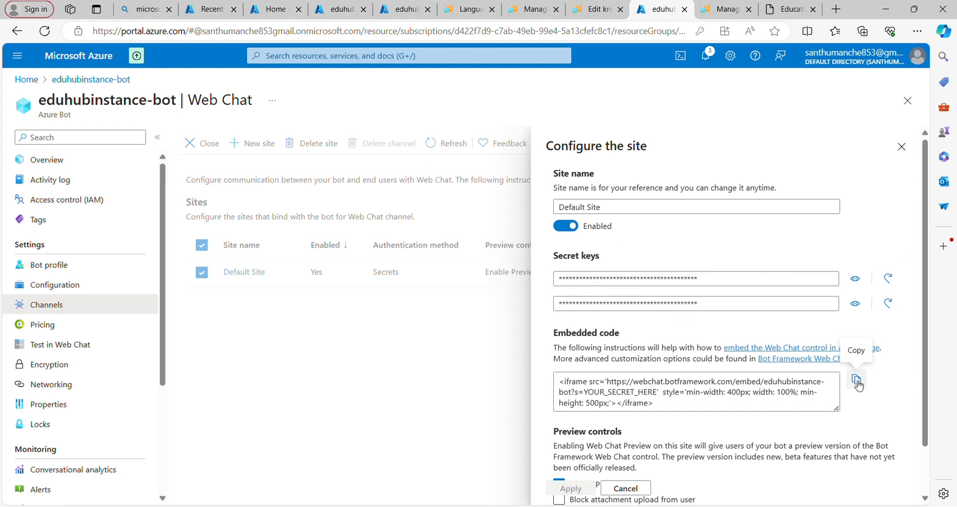
- Switch to the other Azure portal page and open the $web container of eduhubstorageaccount
left_click(260, 10)
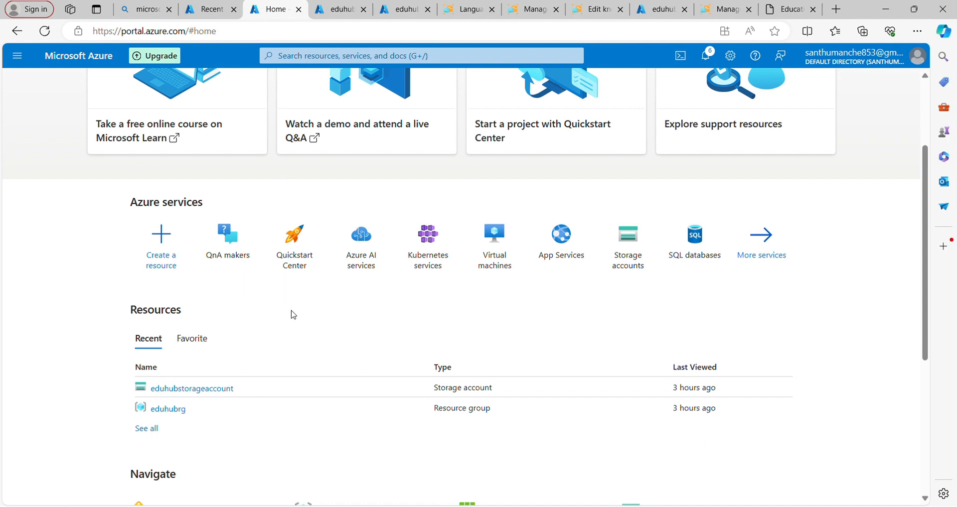
scroll(294, 338, "down", 1)
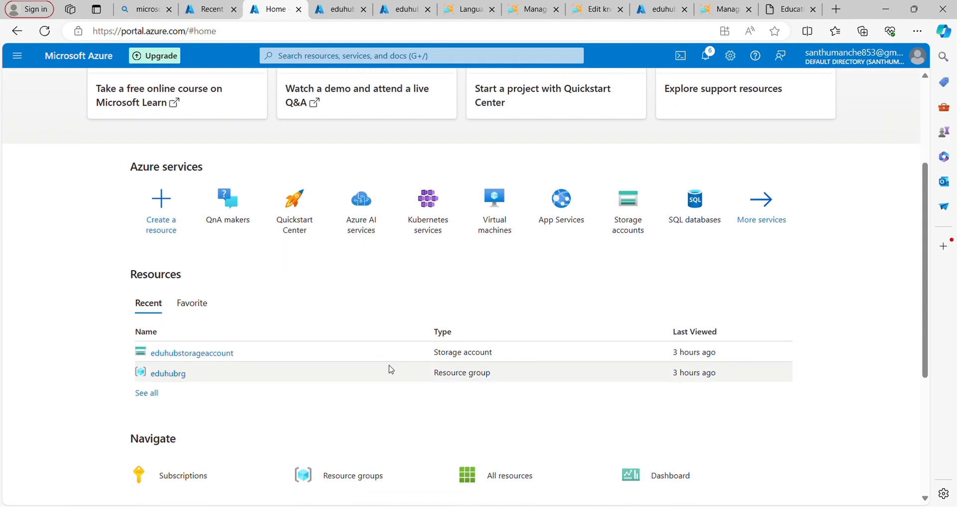
left_click(232, 360)
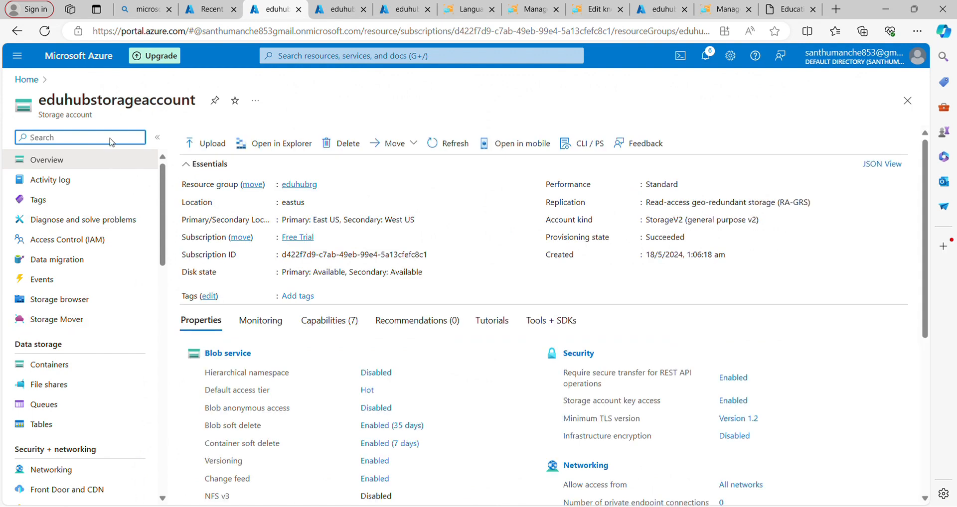
type("con")
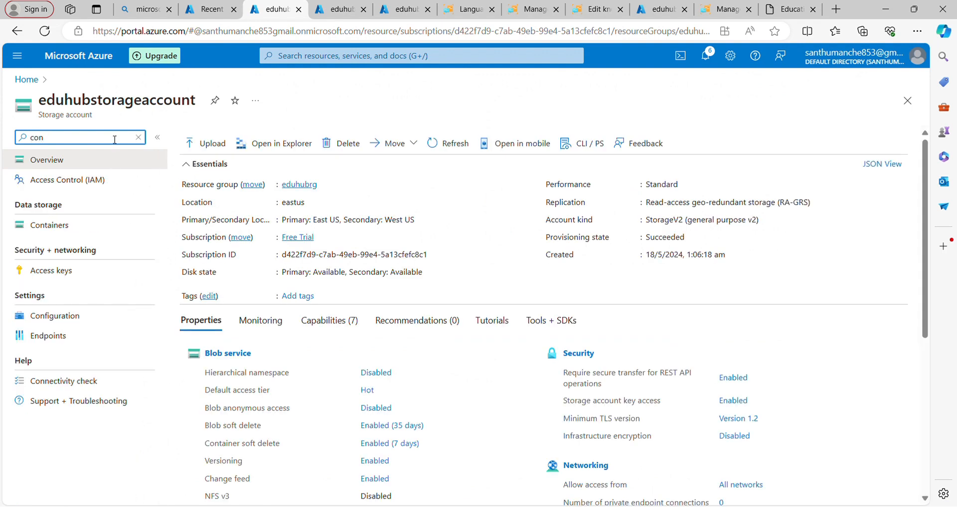
left_click(59, 227)
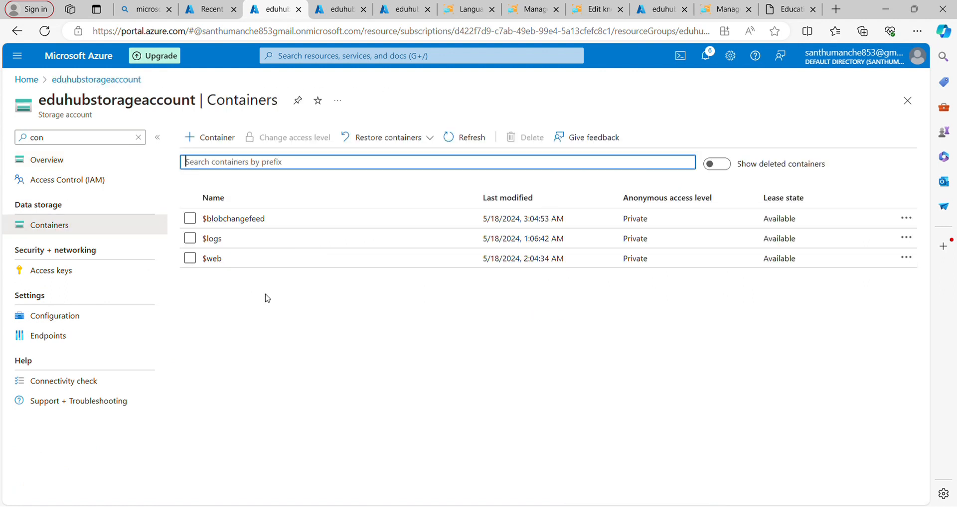
left_click(213, 260)
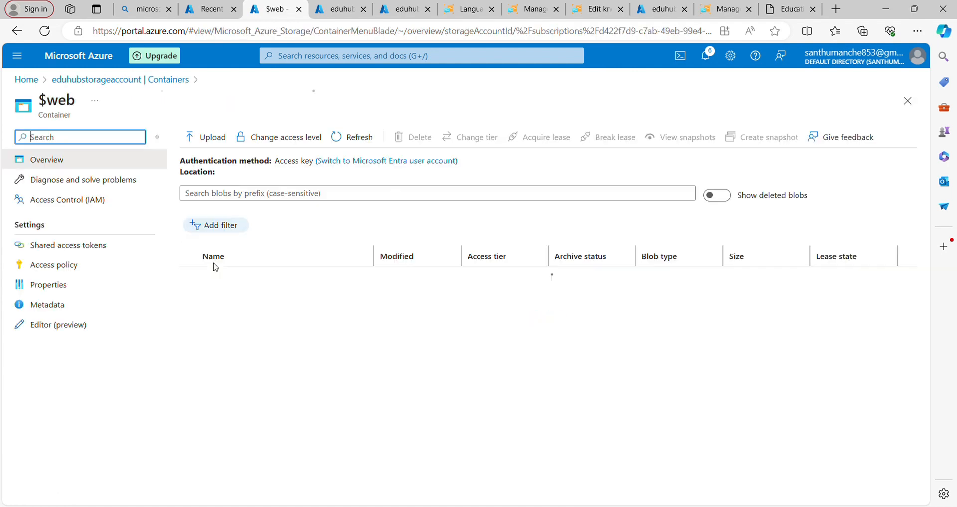
- Find chatbit.html among the $web container's blobs and open it for editing
scroll(274, 300, "down", 4)
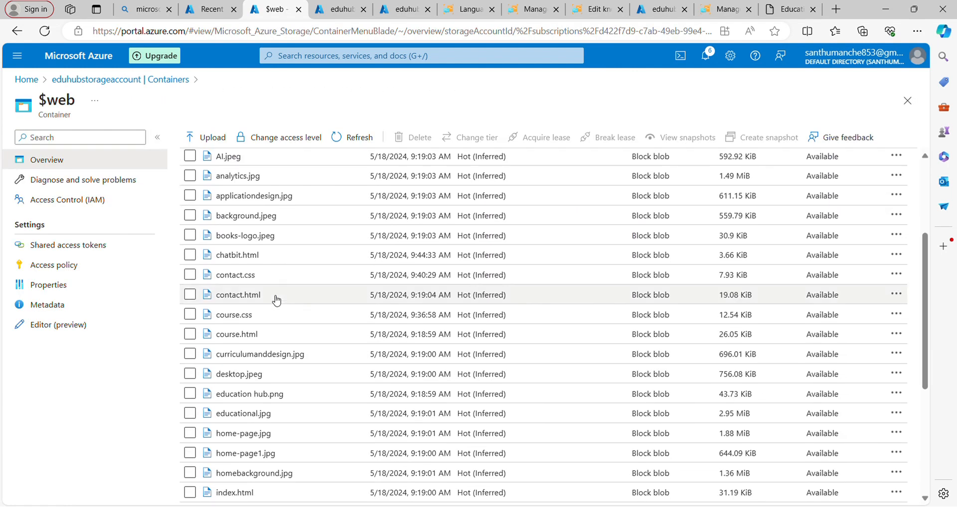
scroll(276, 300, "down", 3)
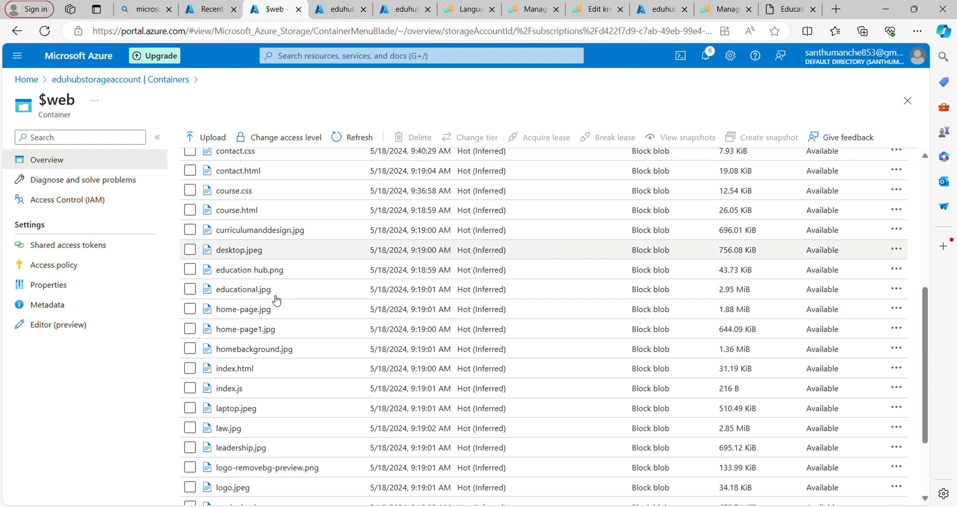
scroll(276, 301, "up", 4)
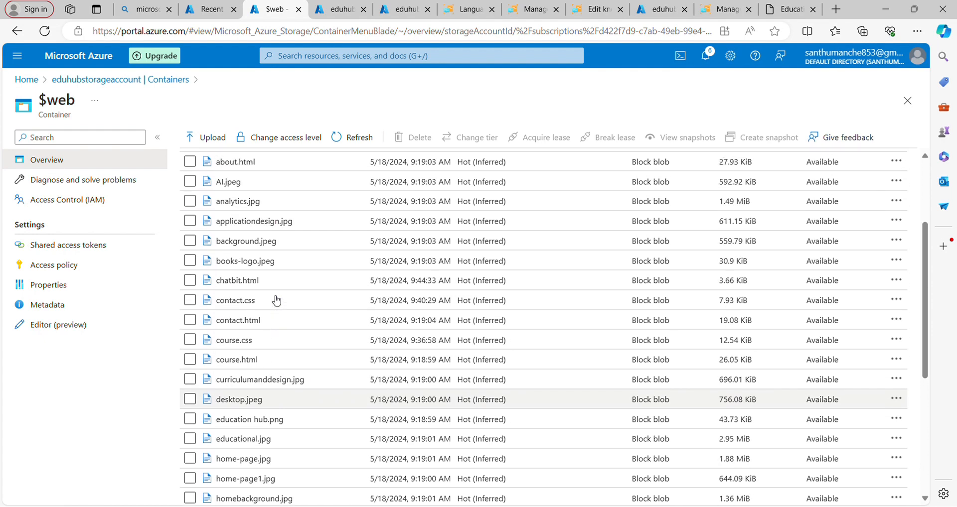
left_click(237, 281)
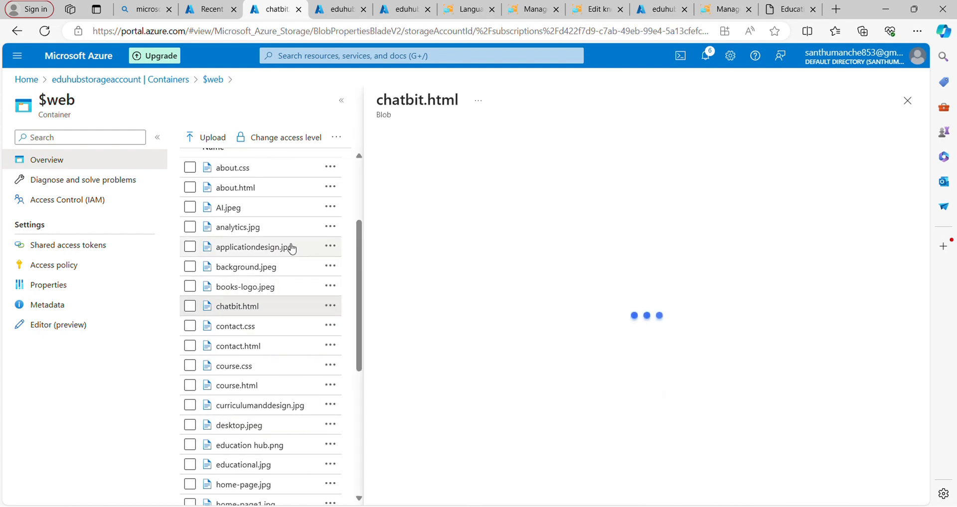
left_click(330, 305)
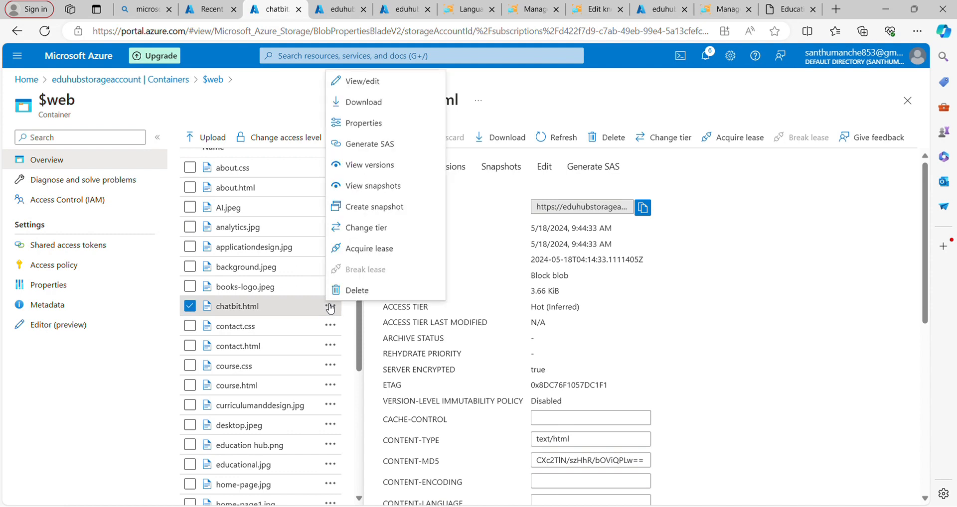
left_click(355, 87)
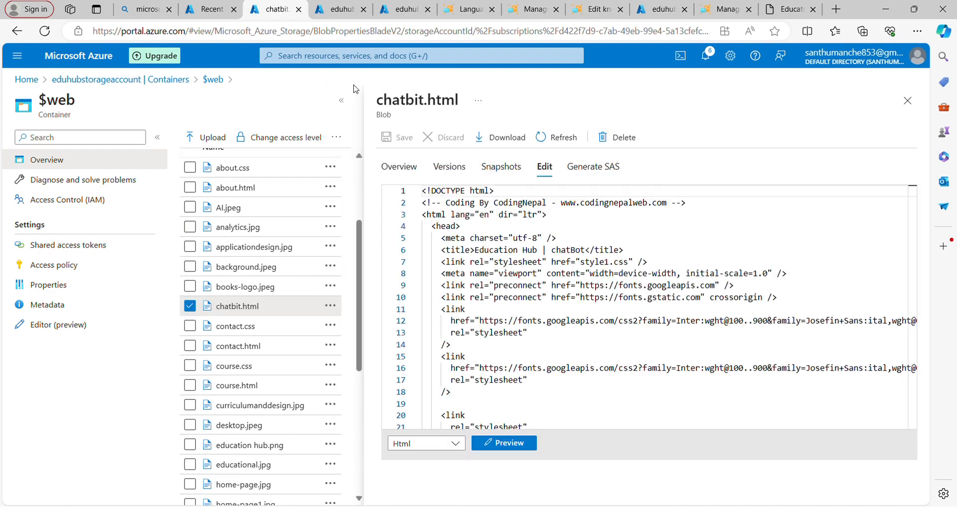
- Paste the Web Chat iframe code on line 70 of chatbit.html, below the closing nav tag, and save the file
scroll(519, 339, "down", 15)
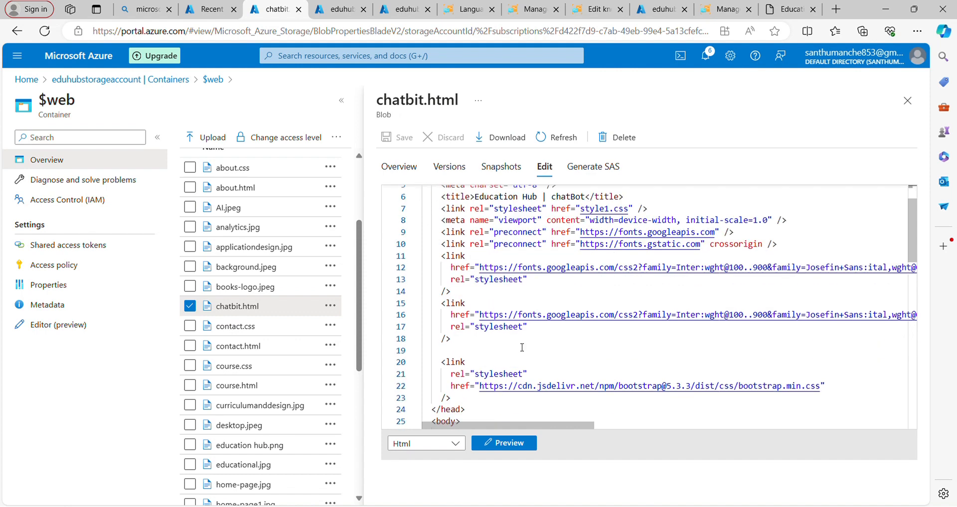
scroll(289, 154, "up", 2)
scroll(289, 153, "up", 1)
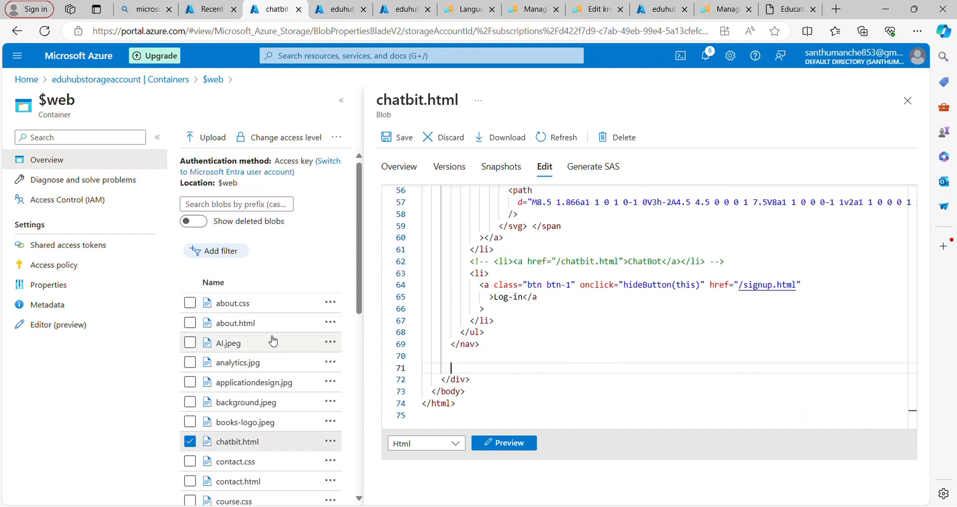
scroll(271, 337, "down", 3)
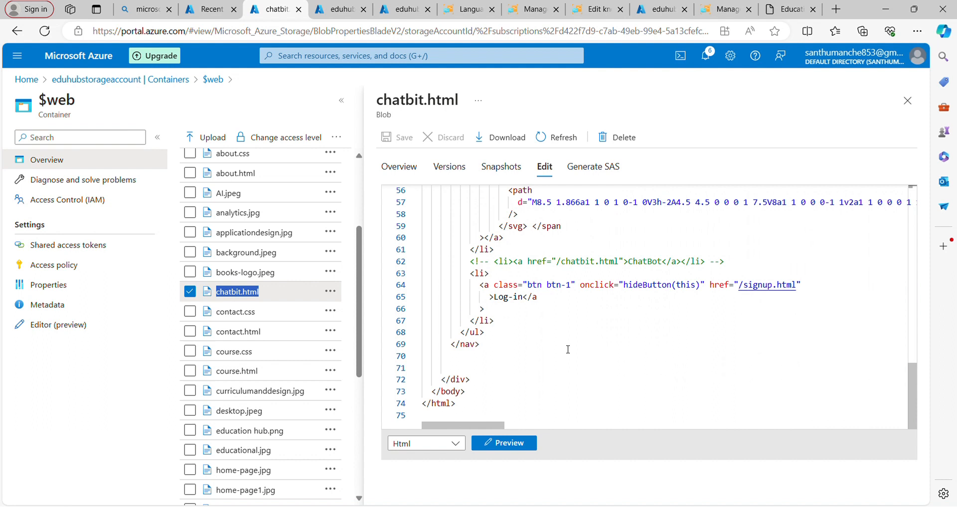
left_click(466, 363)
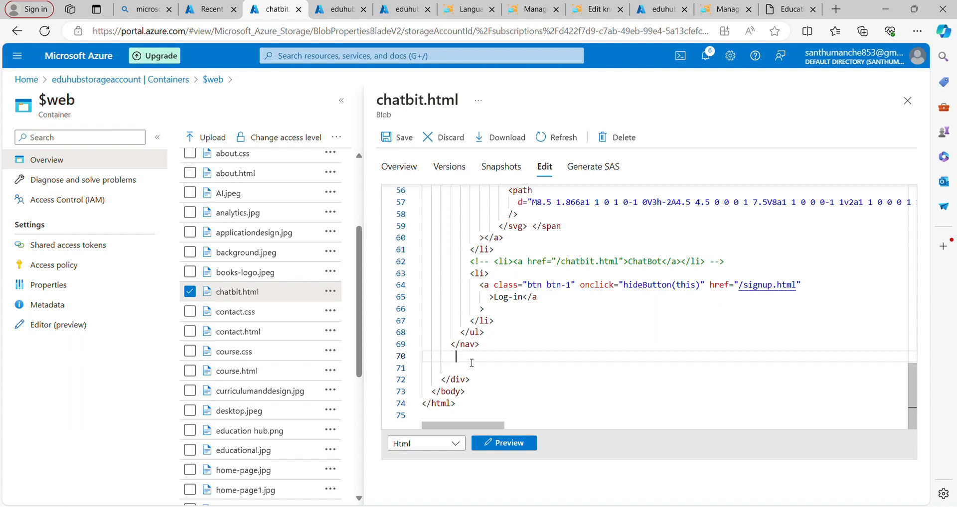
key("ctrl+v")
scroll(599, 357, "left", 6)
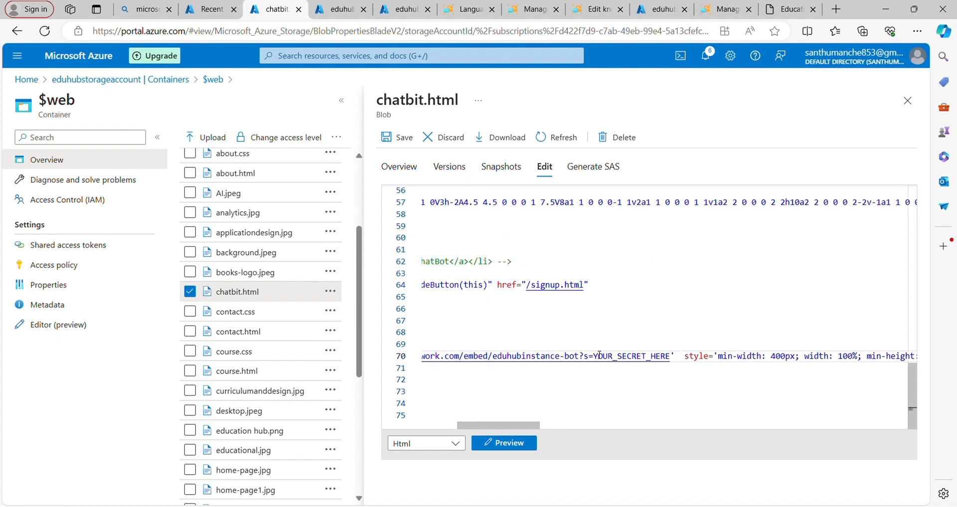
left_click(405, 140)
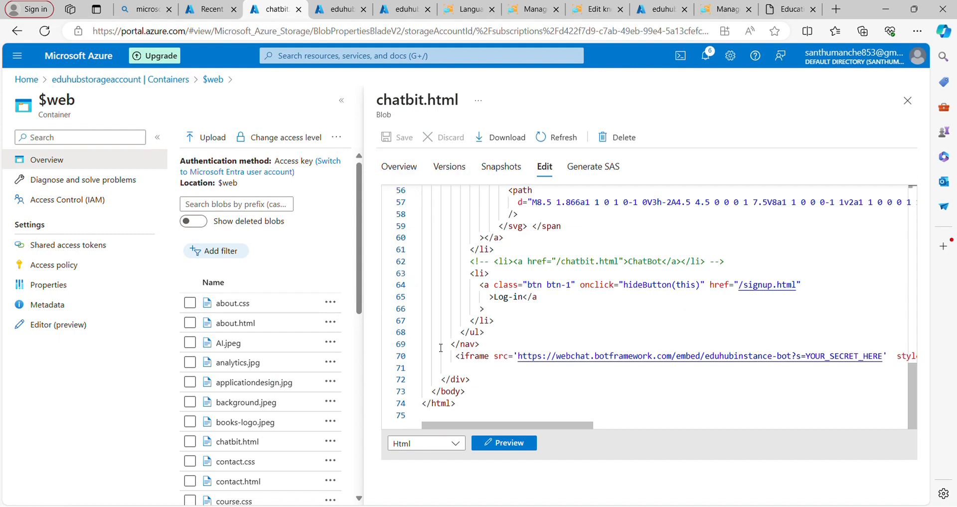
- Return to the bot's Web Chat page, reveal the Default Site's first secret key, and copy it
left_click(659, 14)
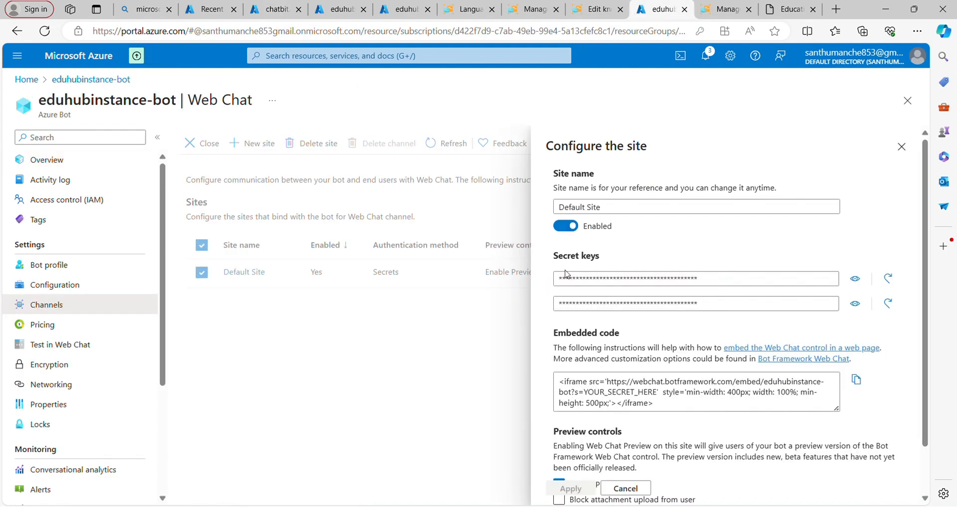
left_click(859, 286)
left_click_drag(814, 282, 549, 295)
key("ctrl+c")
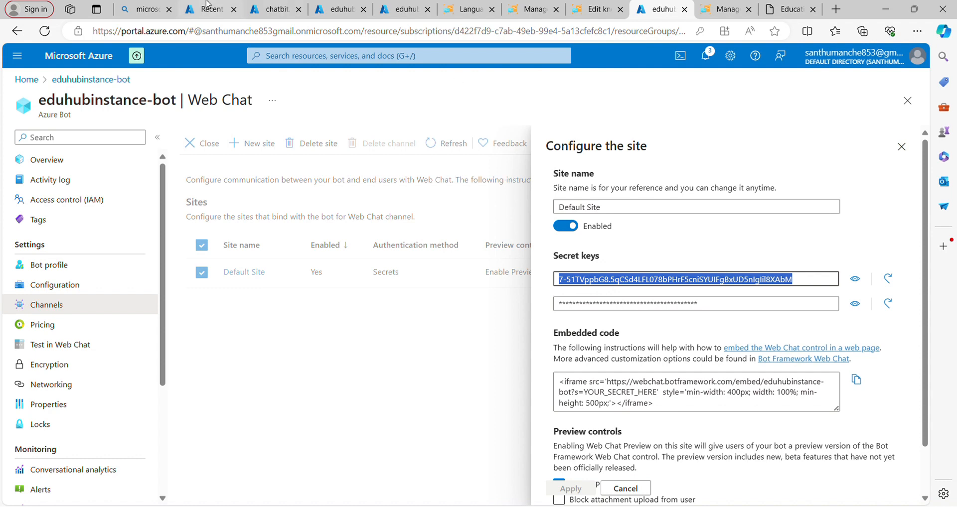
- Replace YOUR_SECRET_HERE in the iframe URL of chatbit.html with the copied Web Chat secret key, and save the file
left_click(282, 16)
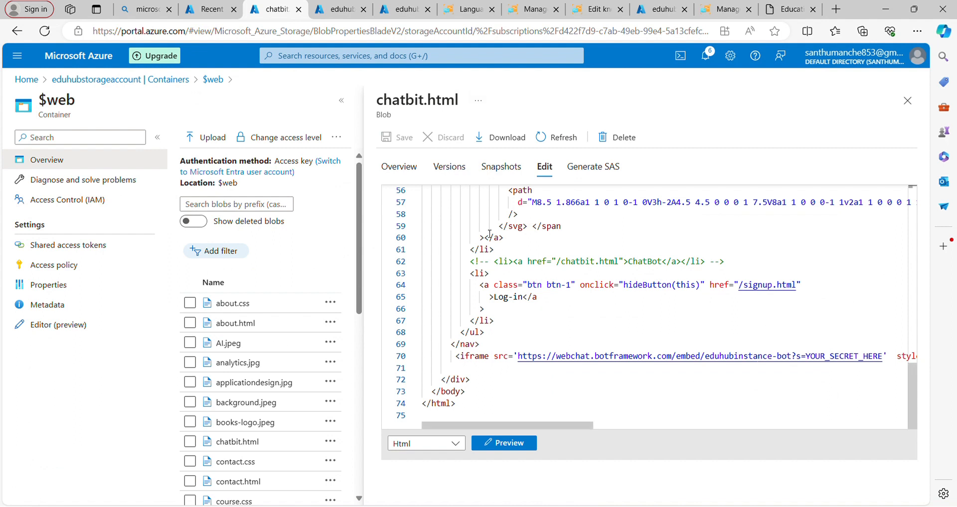
scroll(660, 330, "right", 2)
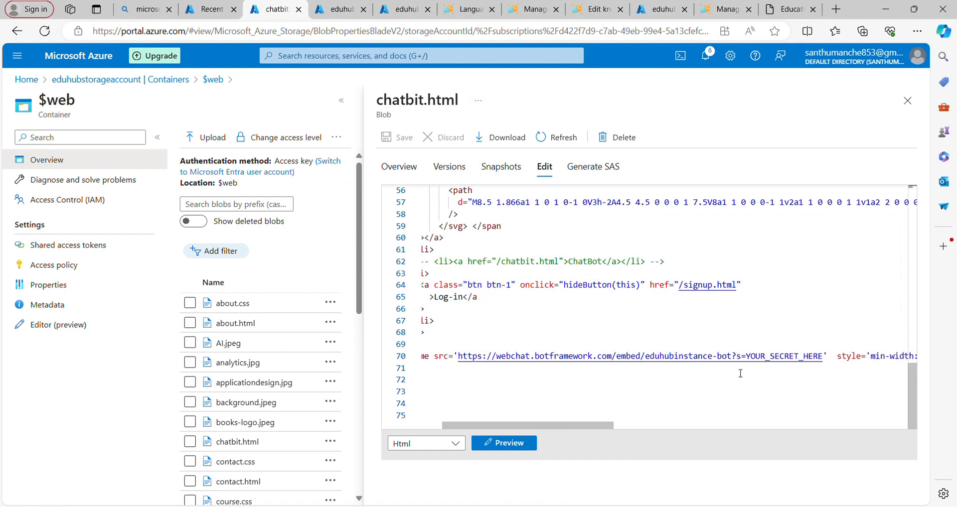
left_click_drag(746, 362, 825, 363)
key("BackSpace")
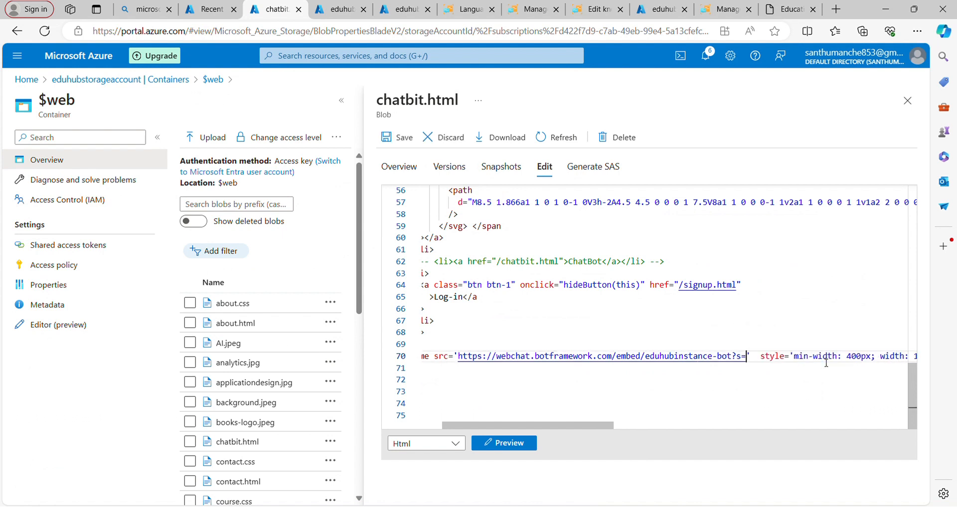
key("ctrl+v")
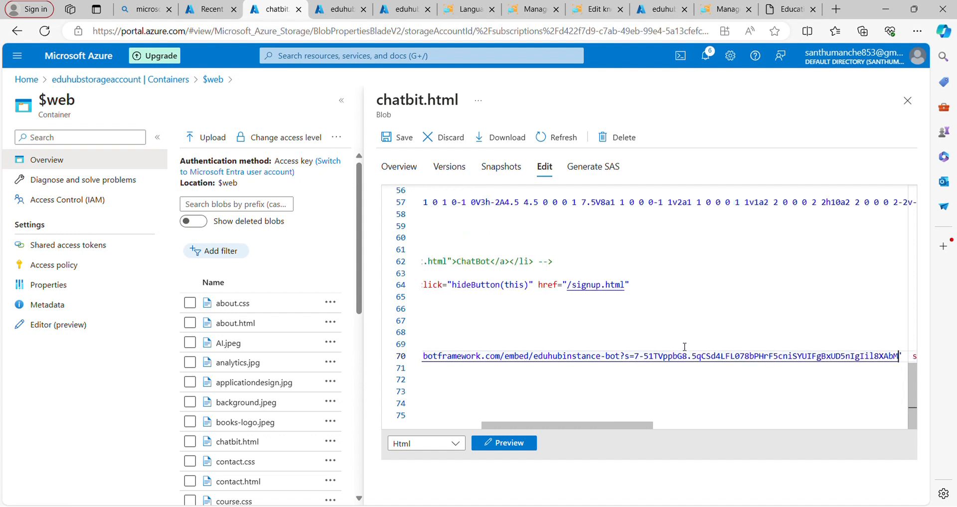
left_click(409, 143)
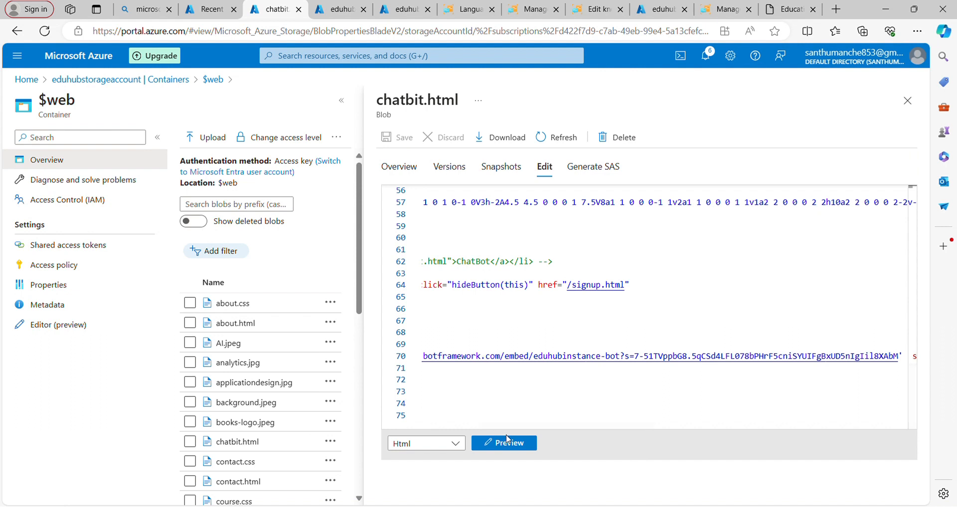
- Preview chatbit.html, return to its code, and check the iframe line
left_click(516, 447)
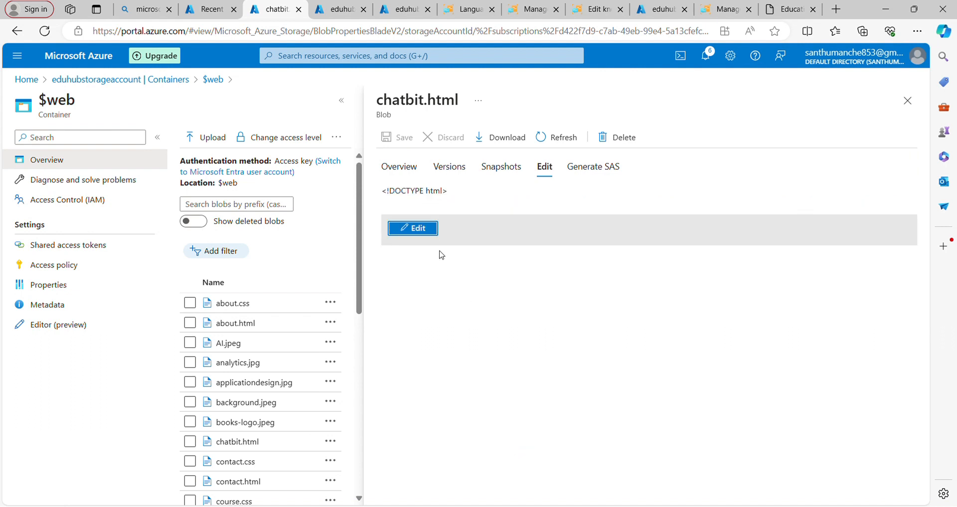
left_click(428, 237)
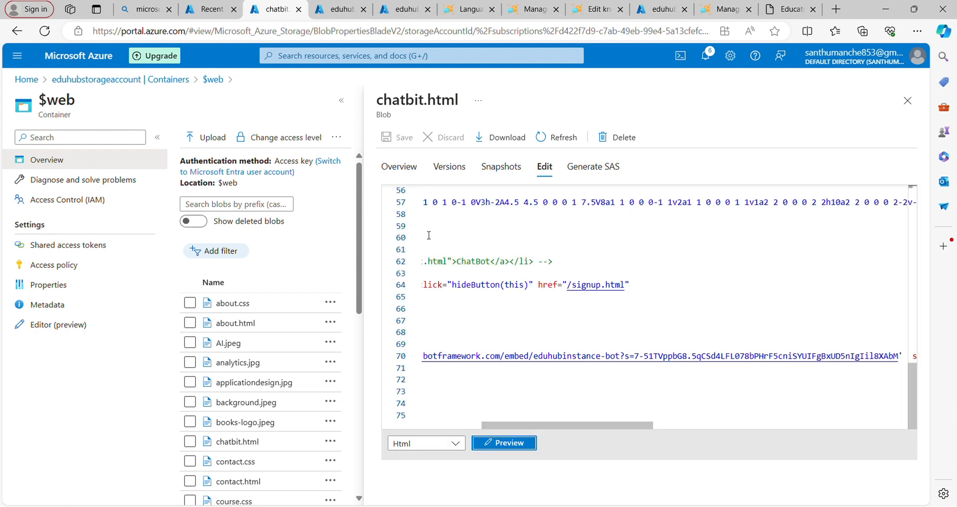
scroll(482, 380, "left", 5)
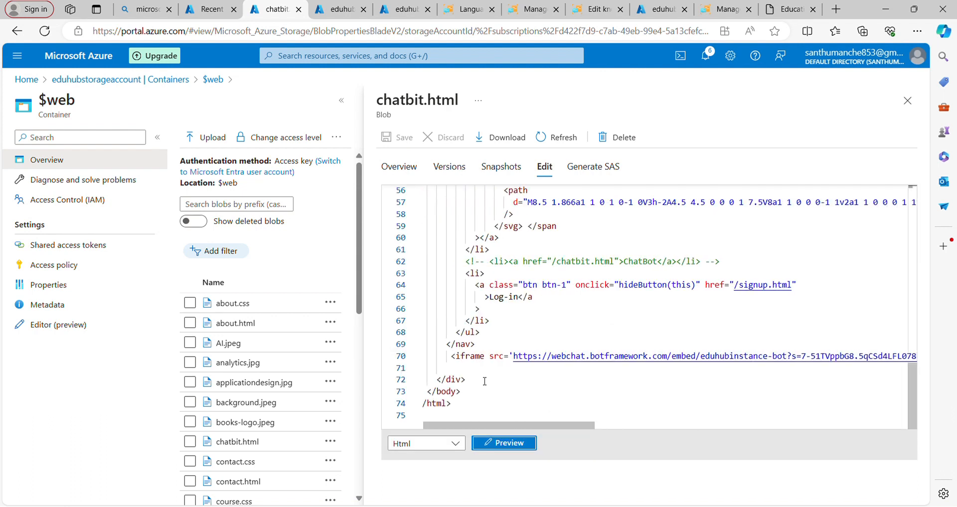
scroll(484, 381, "left", 1)
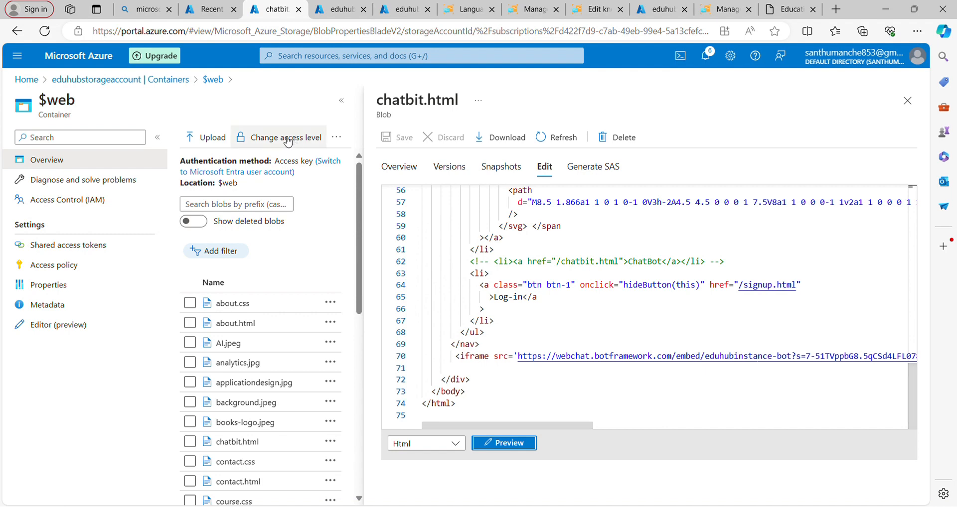
- Open the static website settings of eduhubstorageaccount from the portal home and copy the primary endpoint
left_click(29, 82)
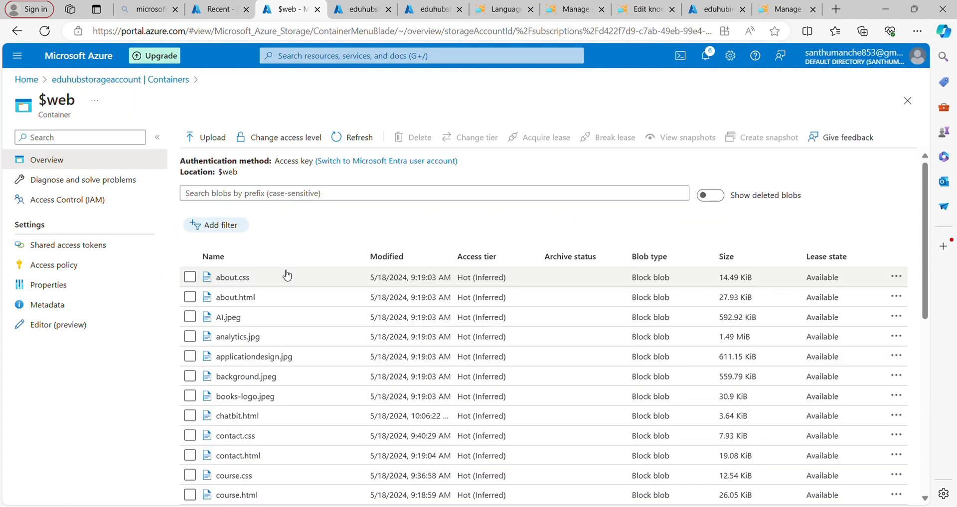
left_click(253, 417)
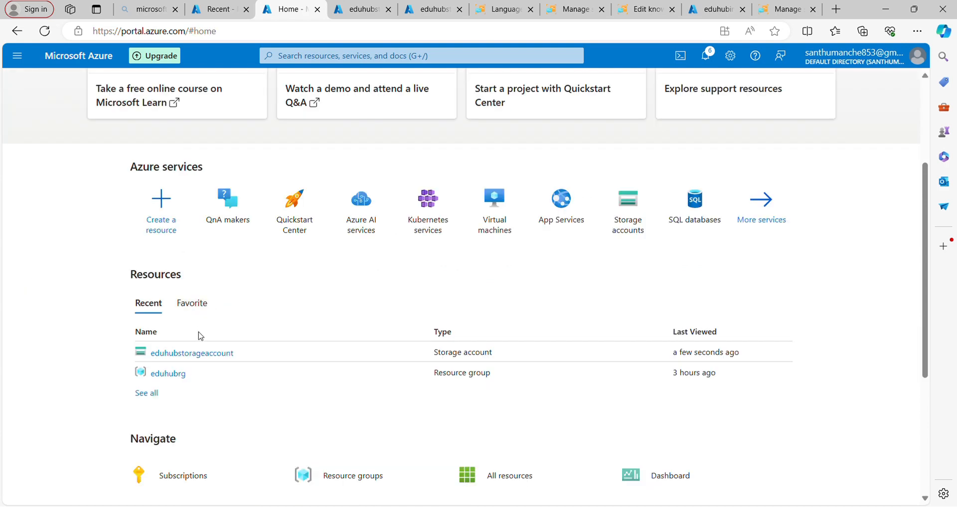
left_click(201, 354)
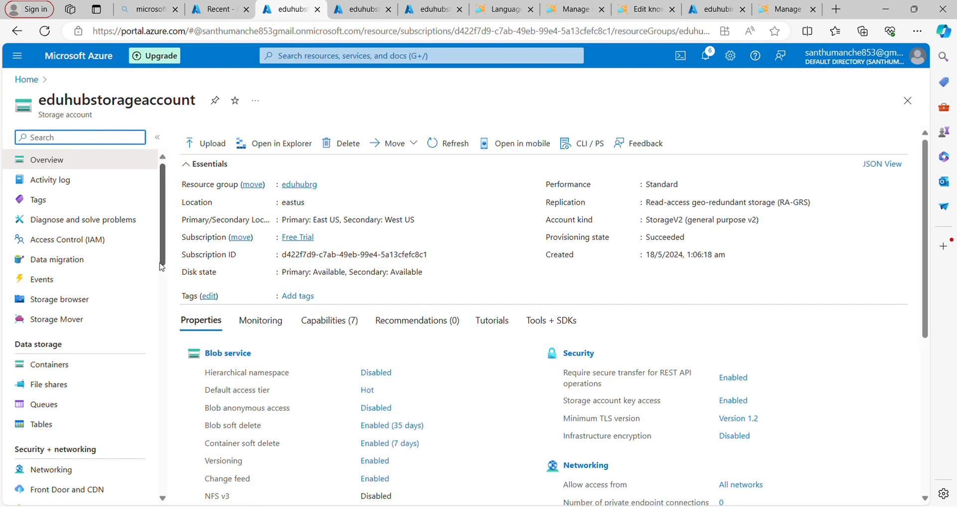
type("sta")
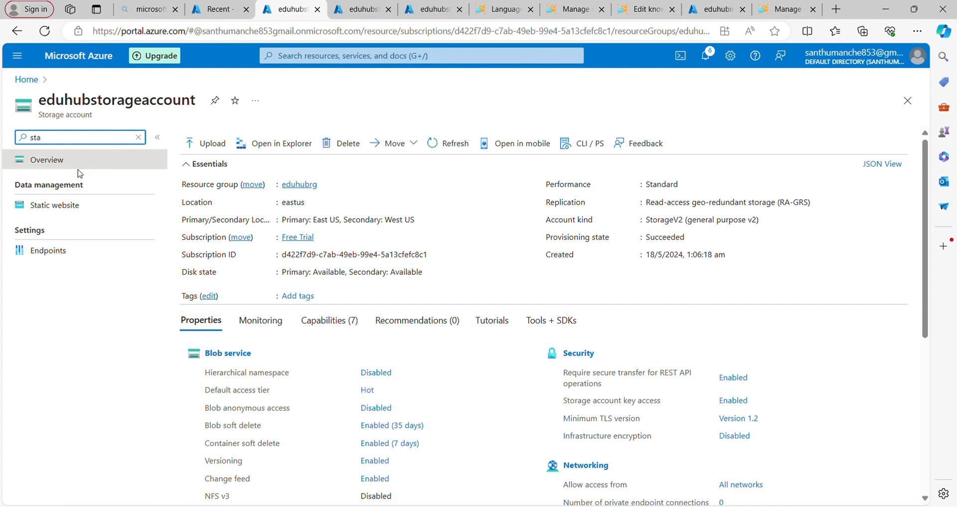
left_click(71, 210)
left_click(70, 210)
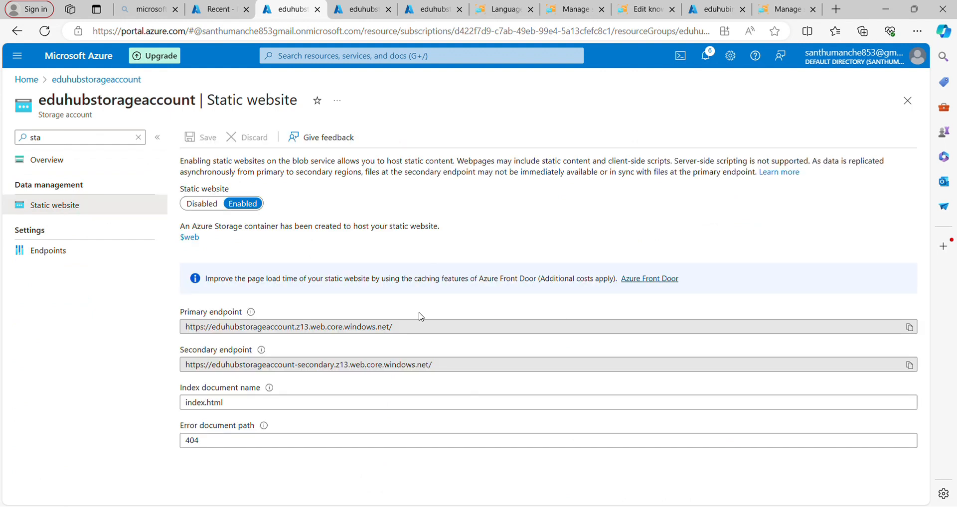
left_click(910, 328)
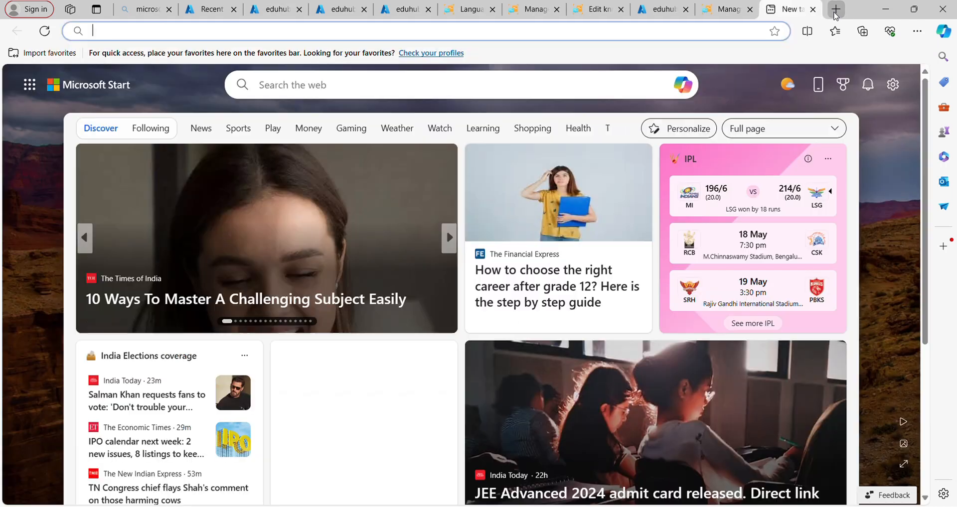
left_click(836, 12)
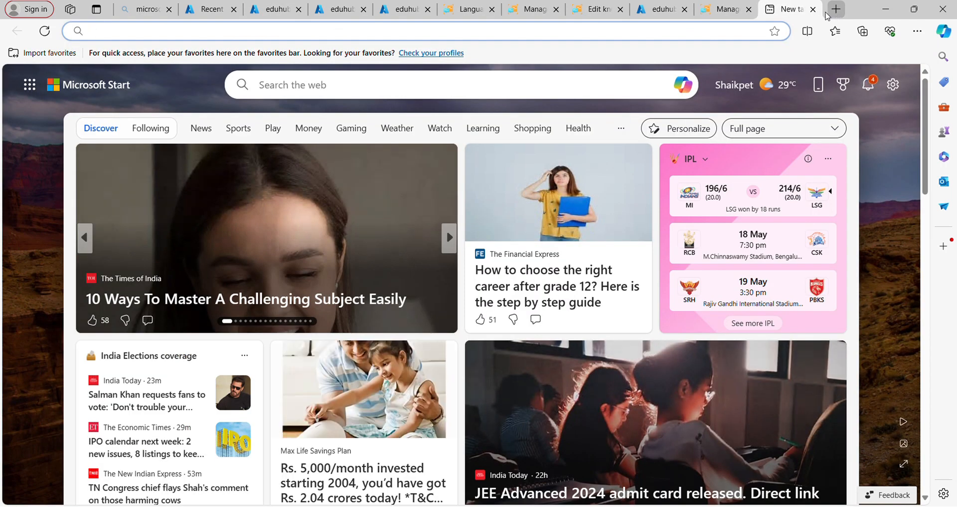
left_click(689, 36)
key("ctrl+v")
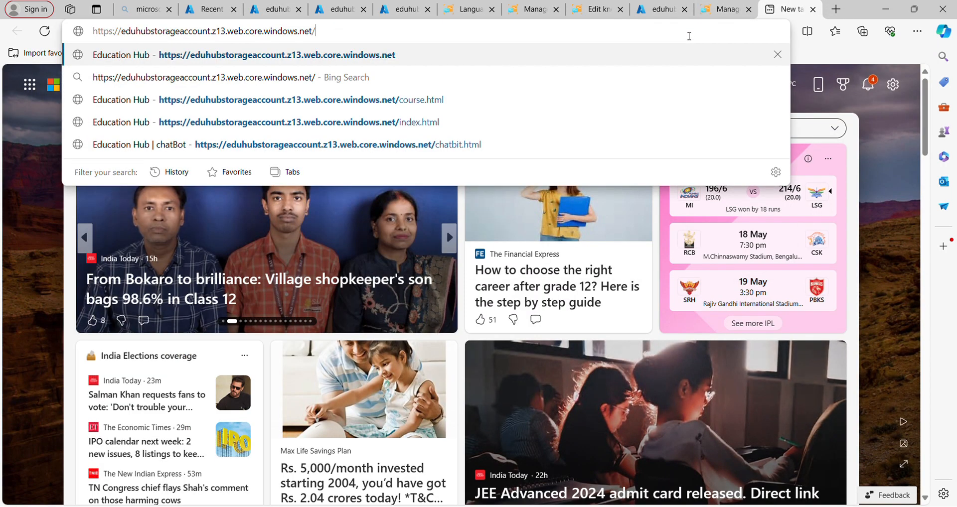
key("Return")
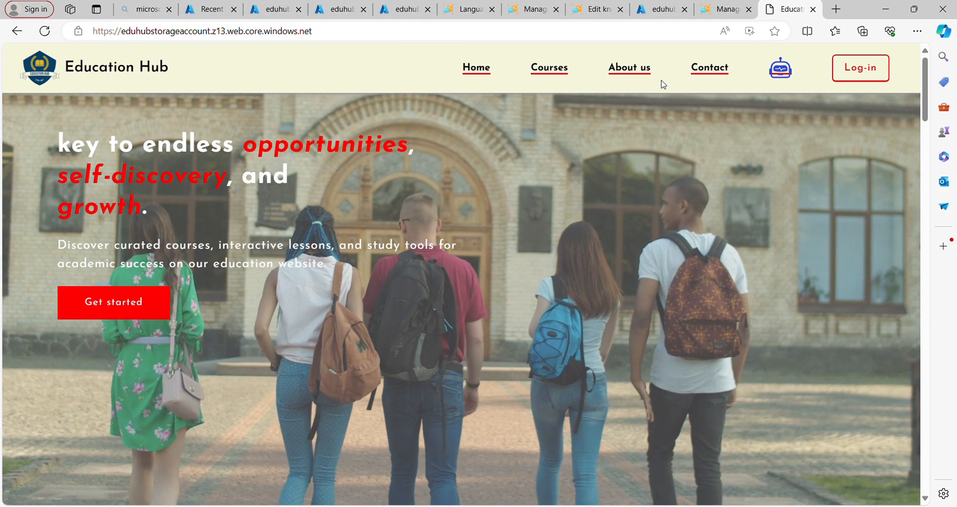
- Open the site's Courses page and look through its featured courses and top subjects
left_click(546, 87)
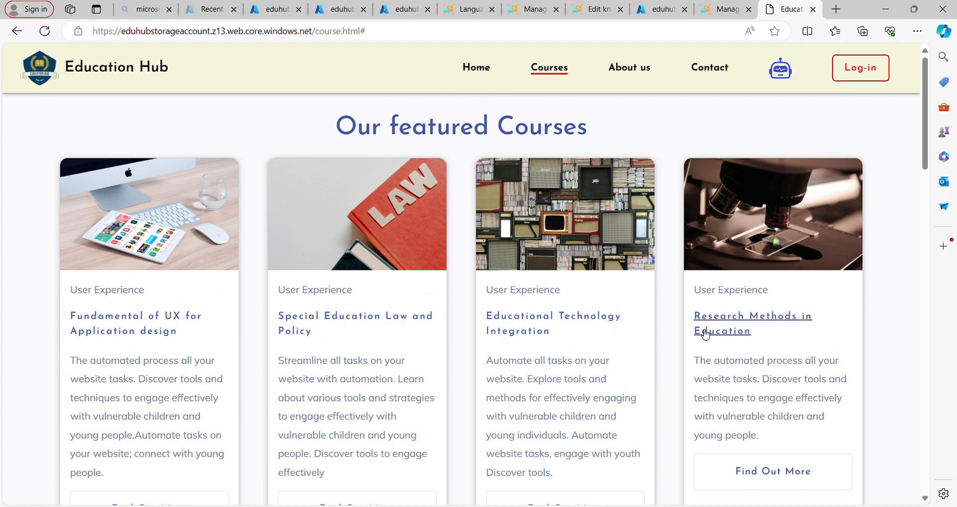
scroll(680, 367, "down", 3)
scroll(679, 369, "down", 10)
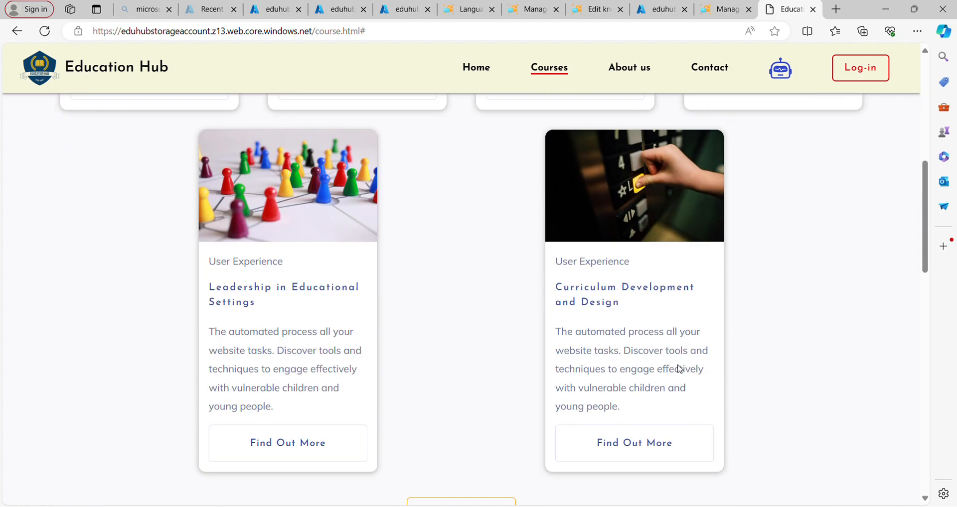
scroll(679, 369, "down", 6)
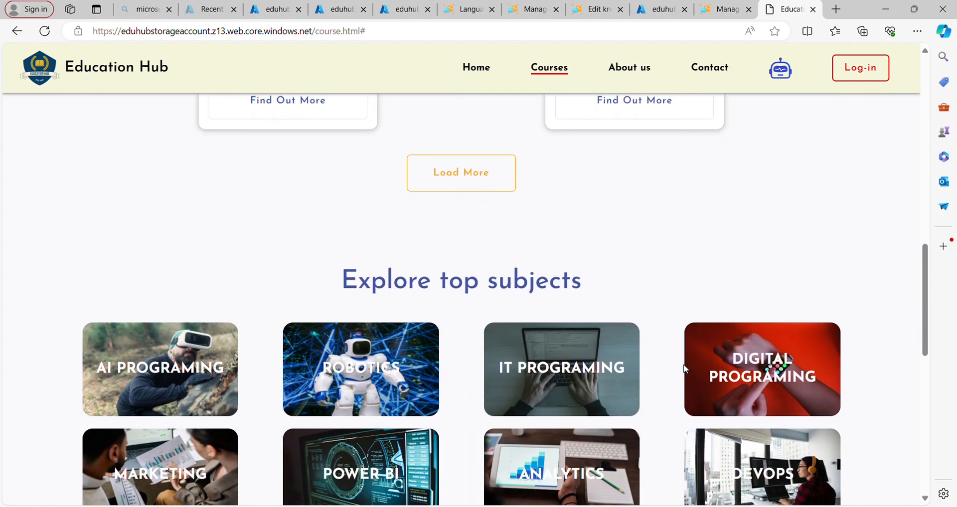
scroll(686, 369, "up", 2)
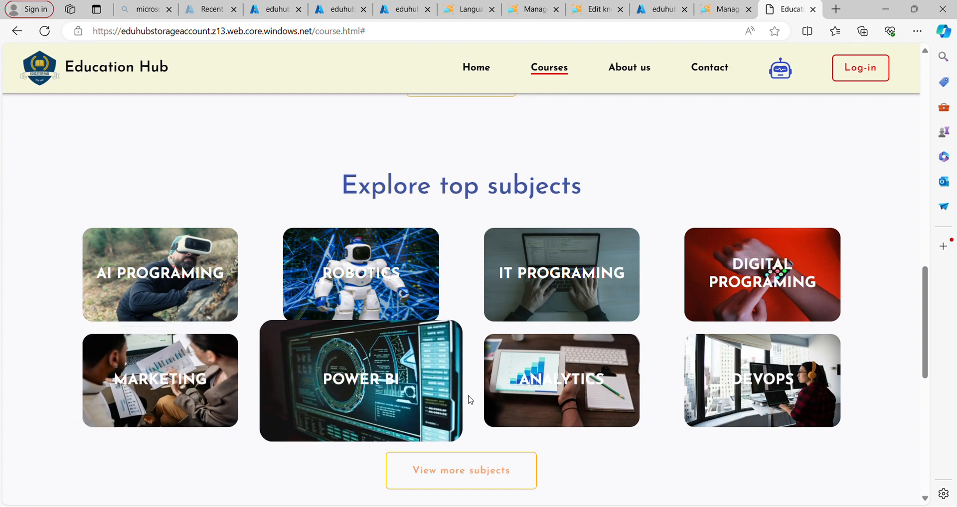
scroll(709, 436, "down", 3)
scroll(711, 438, "up", 2)
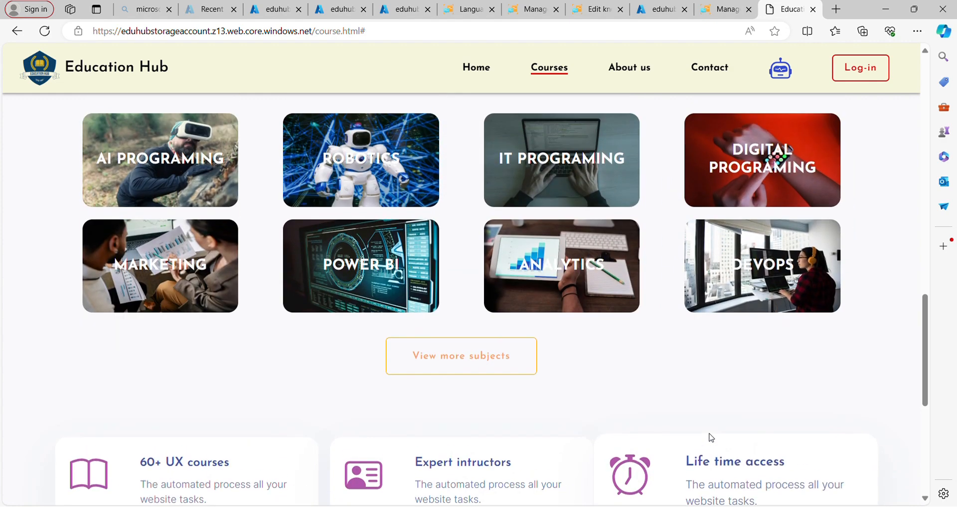
scroll(712, 437, "up", 2)
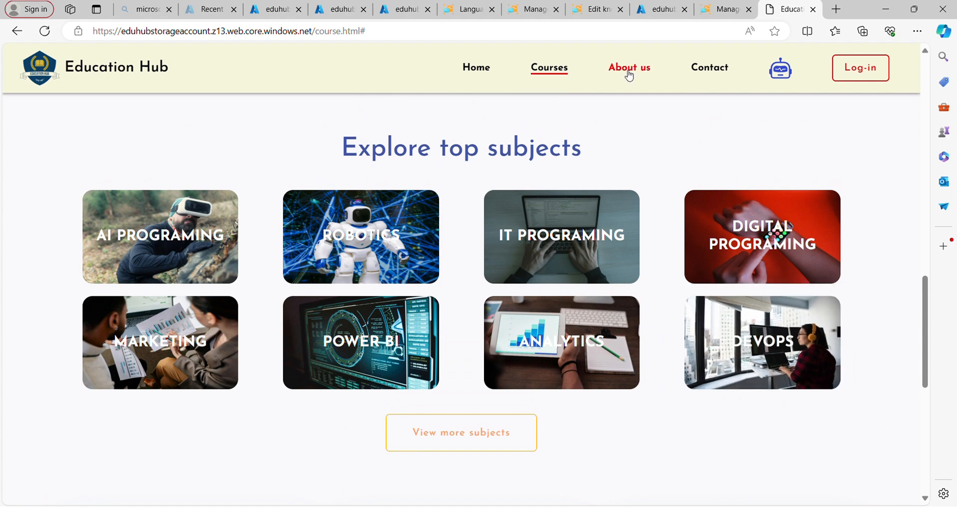
- Review the site's About us page, and open the Contact page
left_click(629, 70)
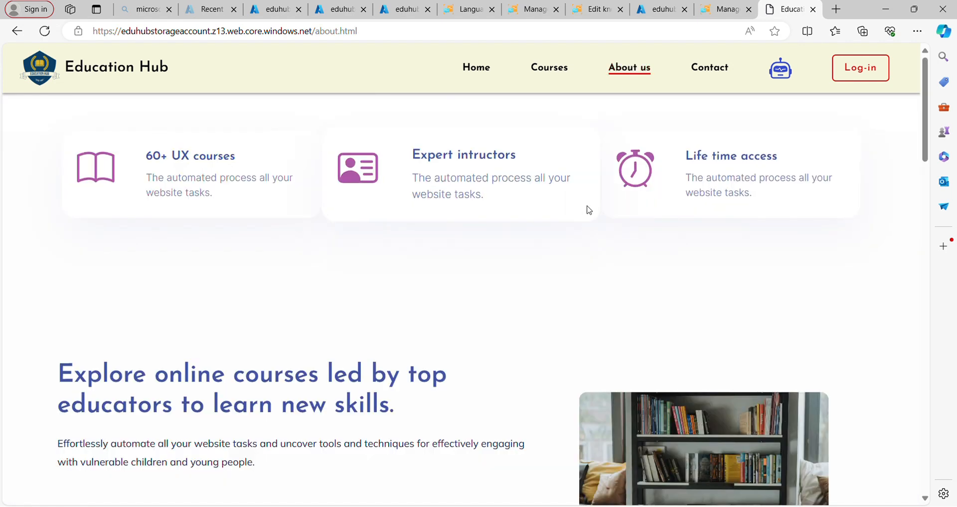
scroll(575, 246, "down", 1)
scroll(576, 246, "up", 1)
scroll(576, 246, "down", 10)
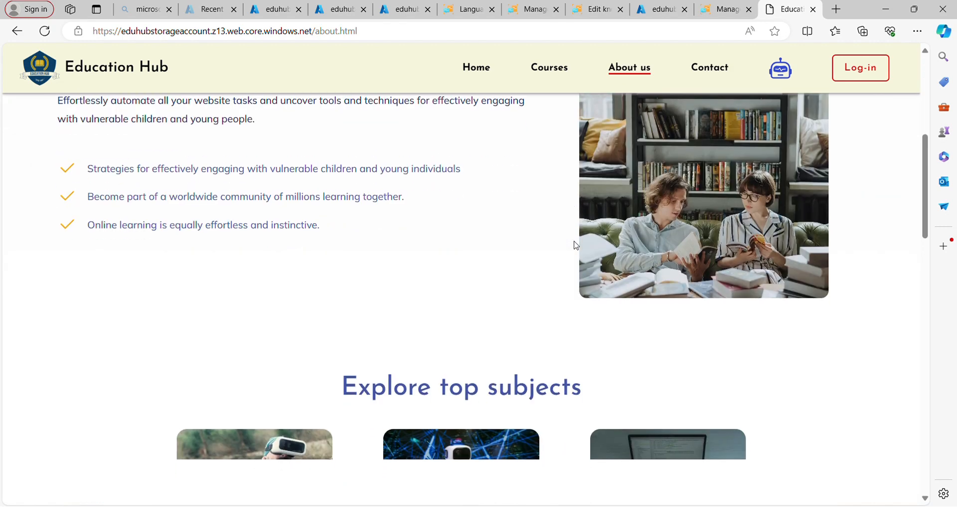
scroll(575, 246, "up", 9)
left_click(713, 68)
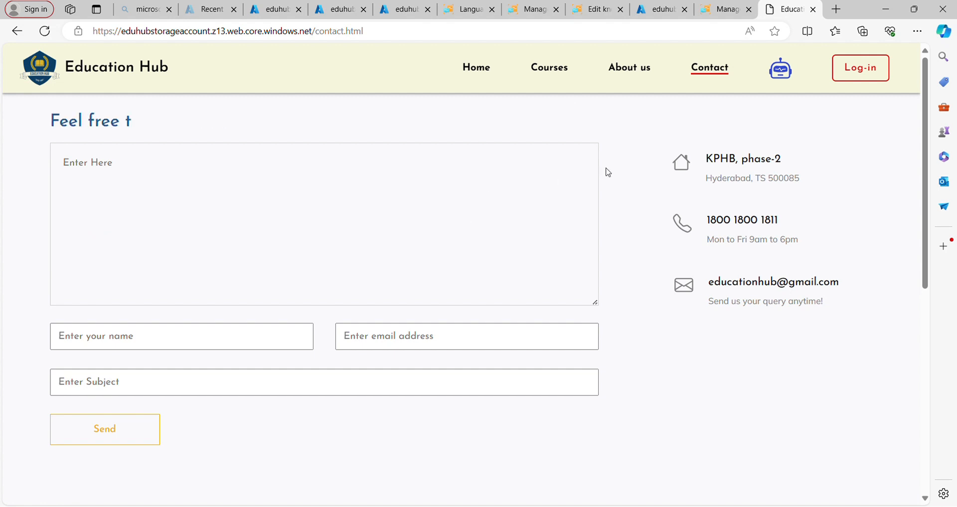
- Open the site's chatbot page and send the message "hi" to the bot
left_click(780, 84)
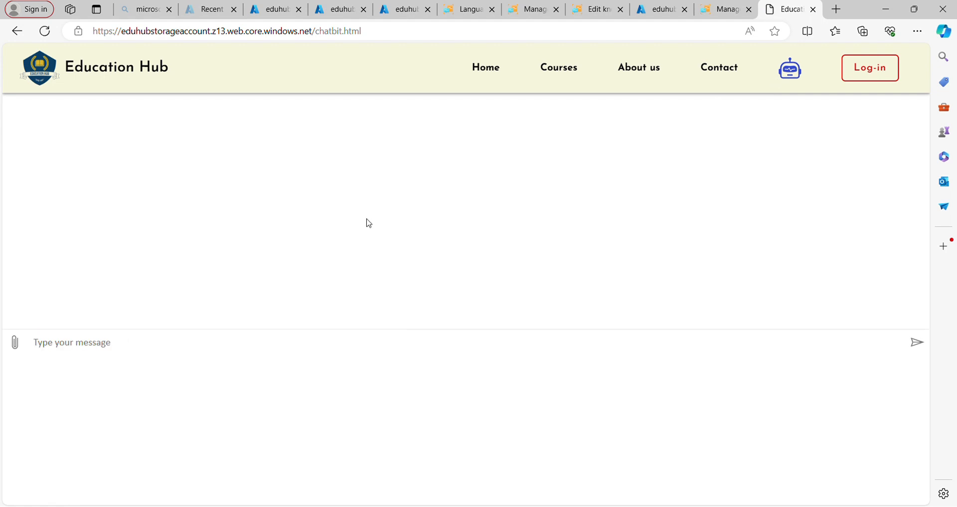
left_click(117, 351)
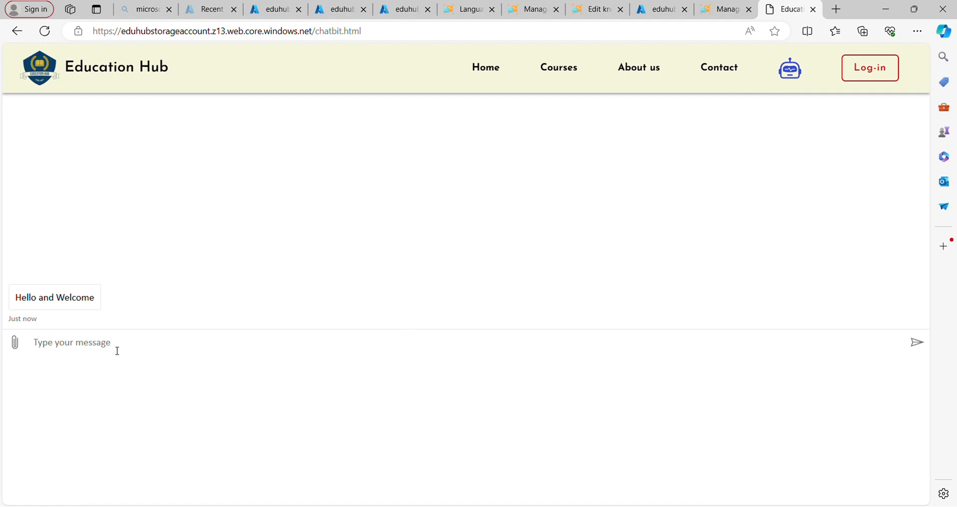
type("hi")
key("Return")
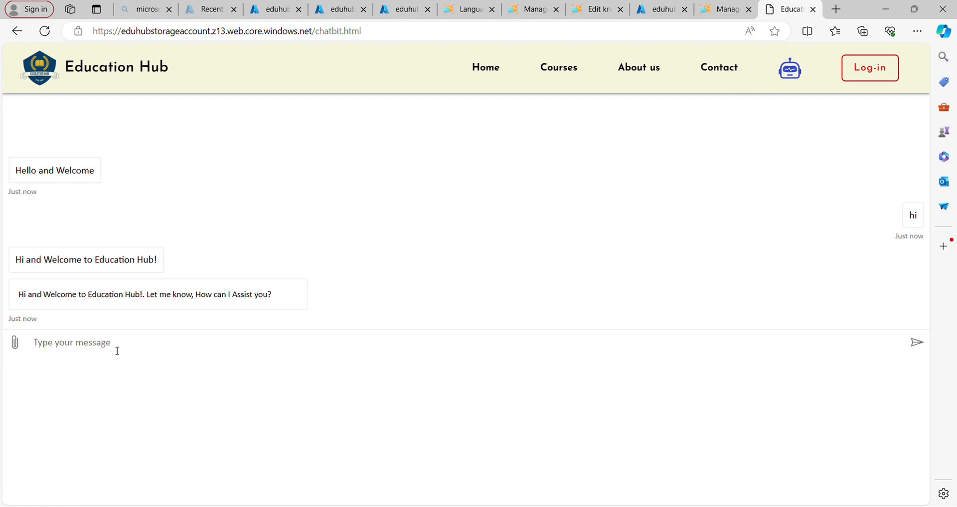
- Ask the chatbot "what type of courses are ther?"
type("what type")
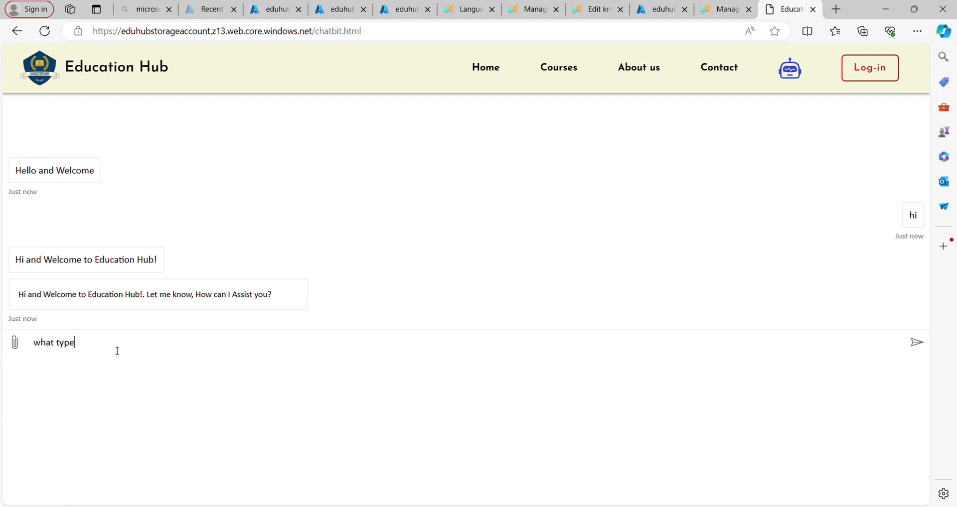
type(" of courses are ther?")
key("Return")
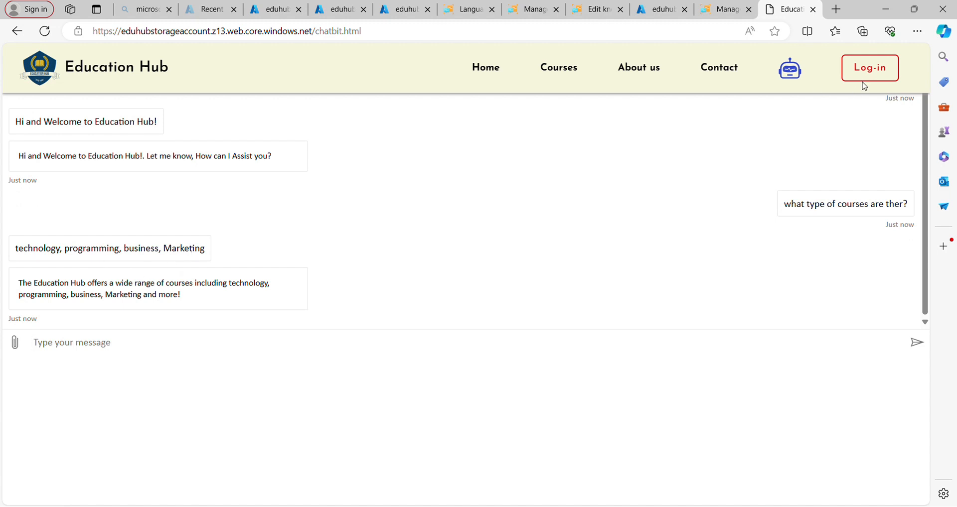
- Open the Education Hub site's log-in page
left_click(867, 79)
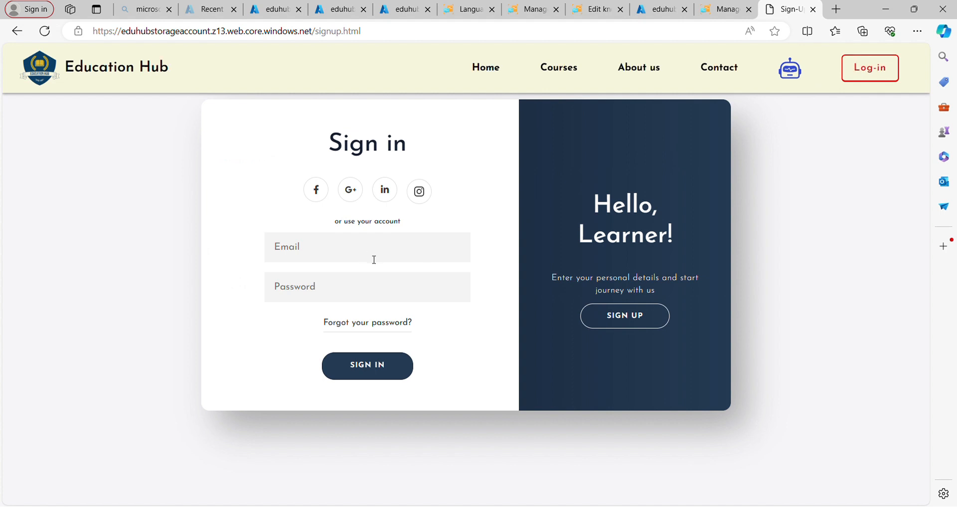
- Fill in the learner's e-mail address in the Sign in form
left_click(374, 260)
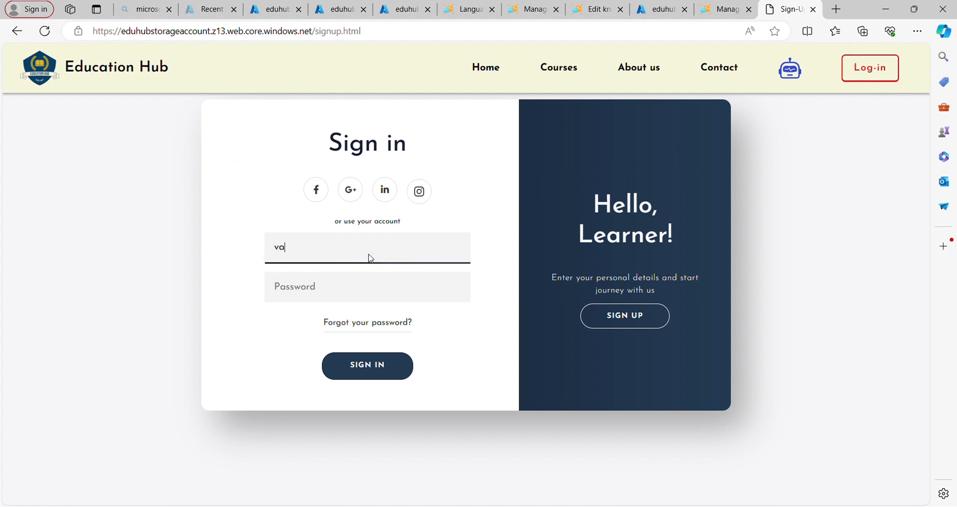
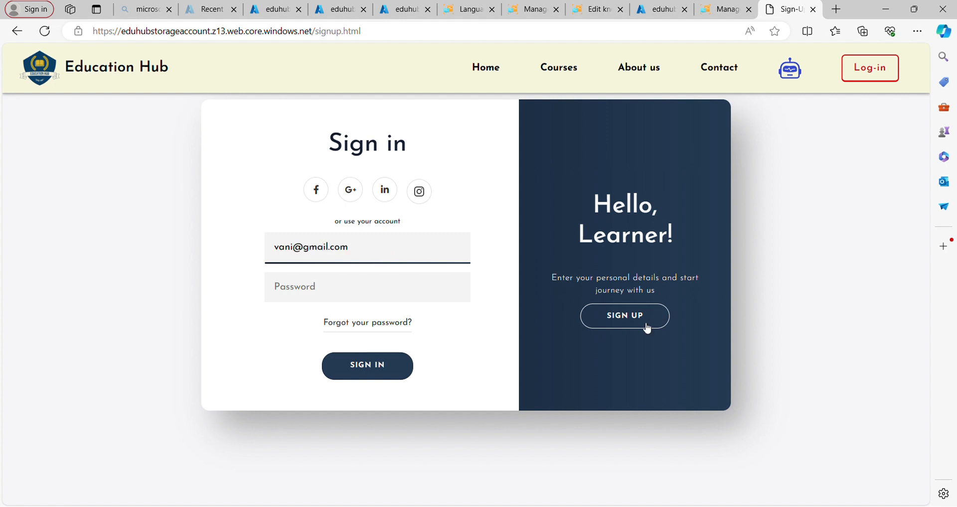
- Switch to the Create Account form and fill in the learner's name
left_click(630, 321)
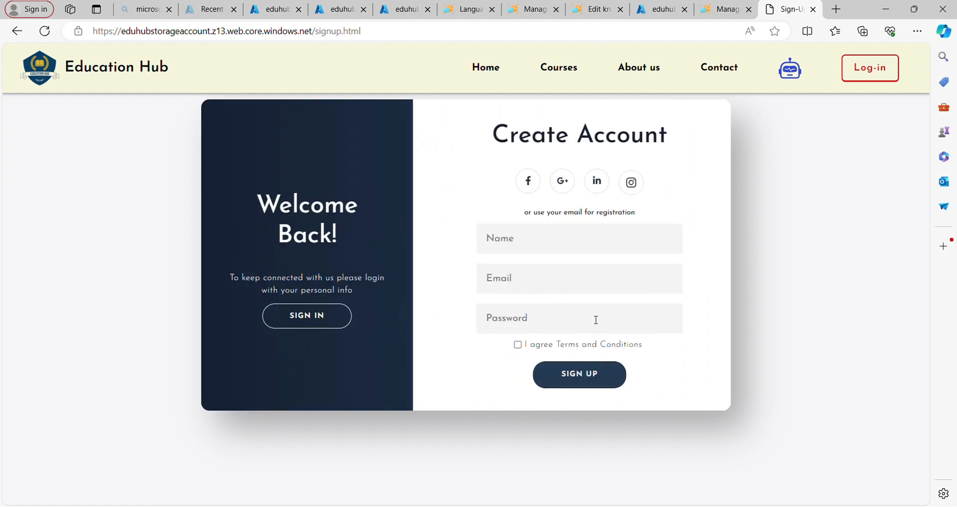
left_click(567, 250)
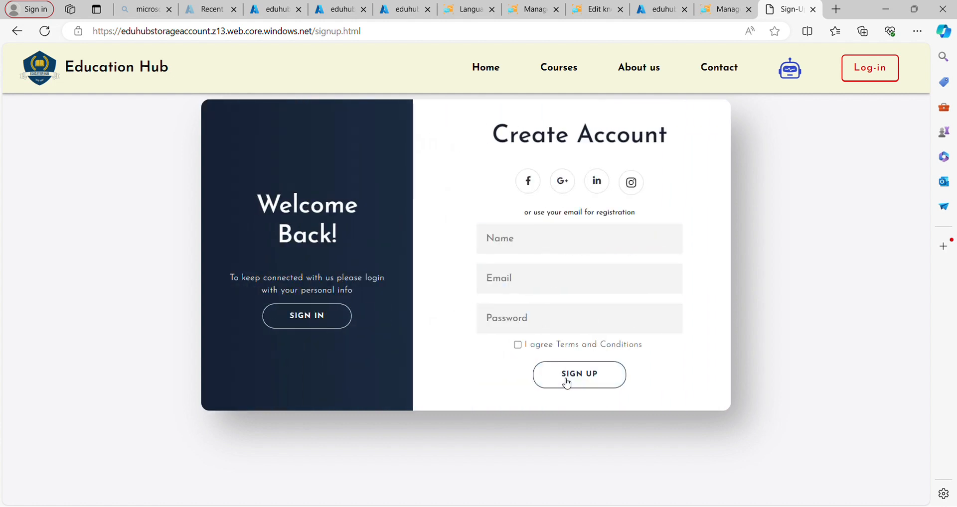
left_click(575, 240)
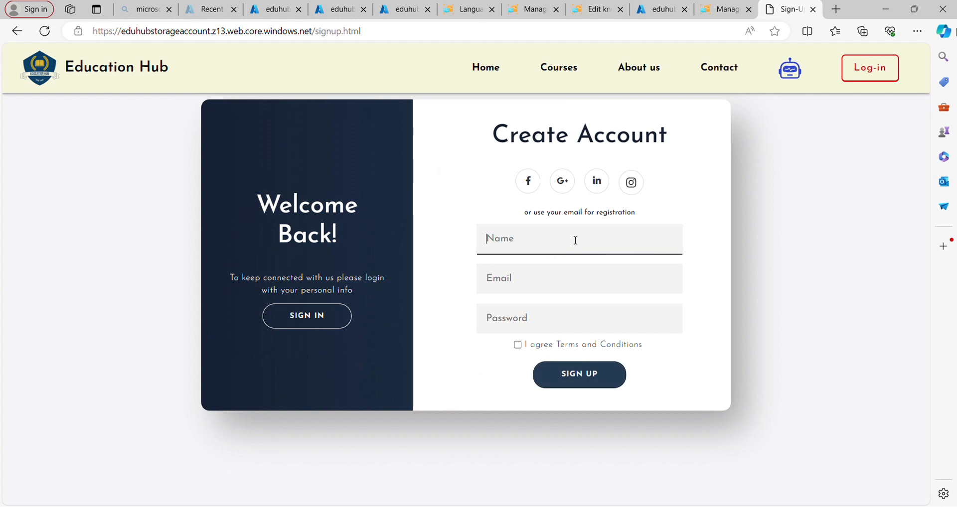
type("vani")
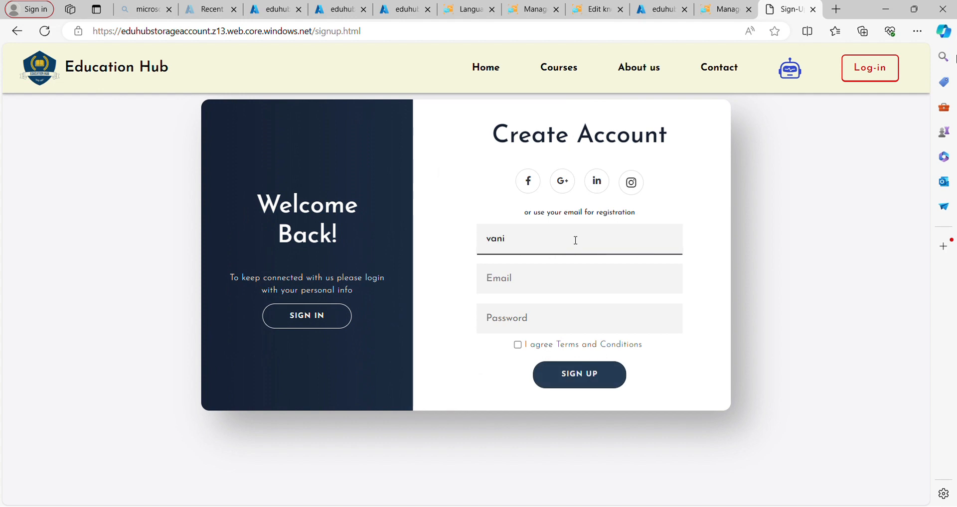